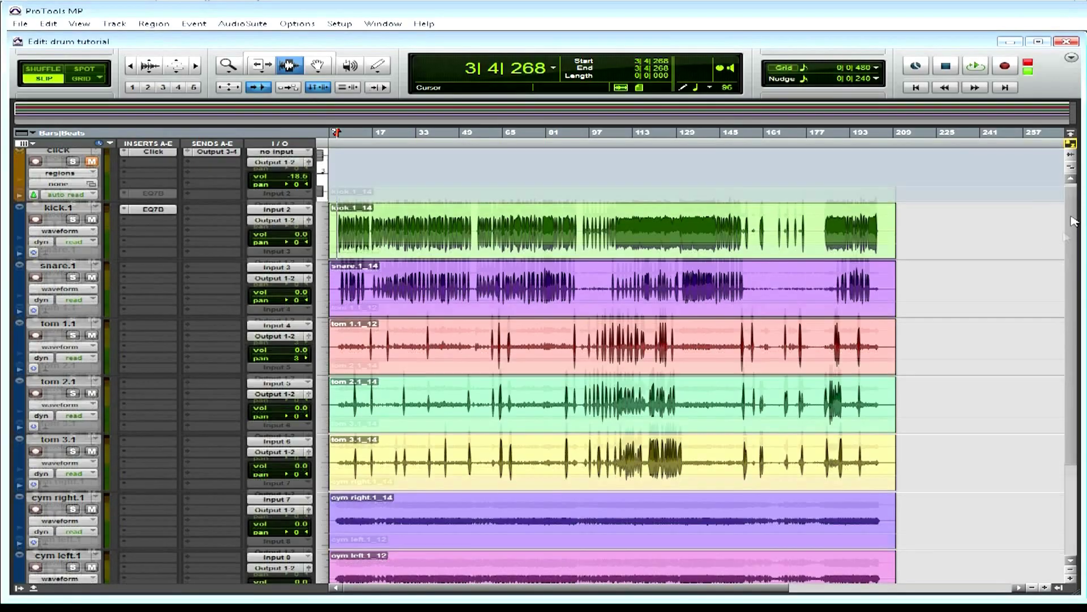
Step: Look over the drum tracks and play back the opening bars with the existing settings
{"action": "mouse_move", "coordinate": [1075, 217]}
{"action": "left_mouse_down"}
{"action": "mouse_move", "coordinate": [1069, 295]}
{"action": "mouse_move", "coordinate": [1072, 198]}
{"action": "left_mouse_up"}
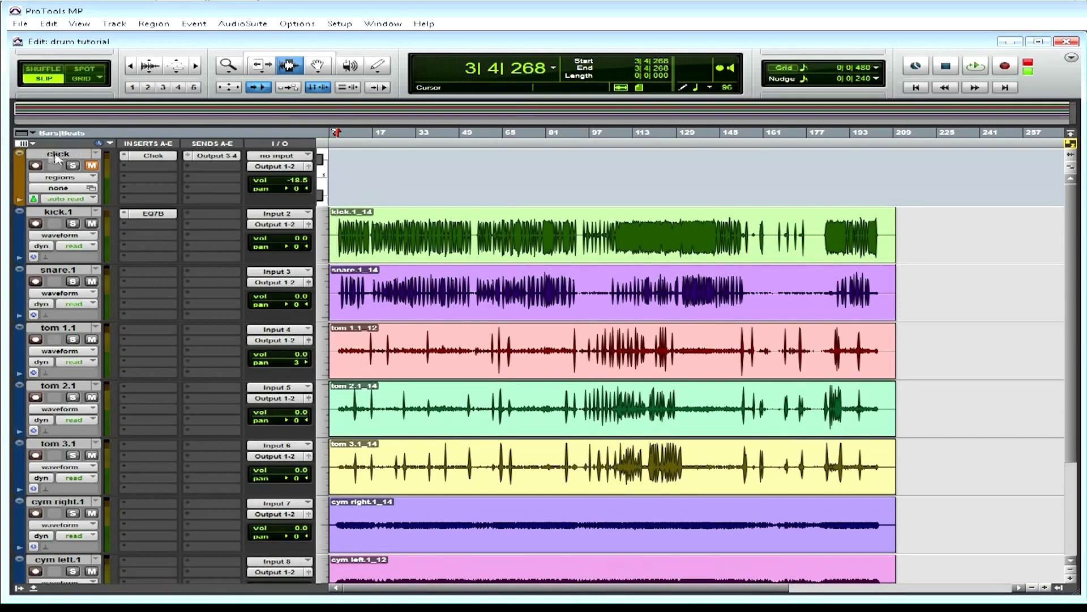
{"action": "scroll", "coordinate": [748, 243], "scroll_direction": "down", "scroll_amount": 1}
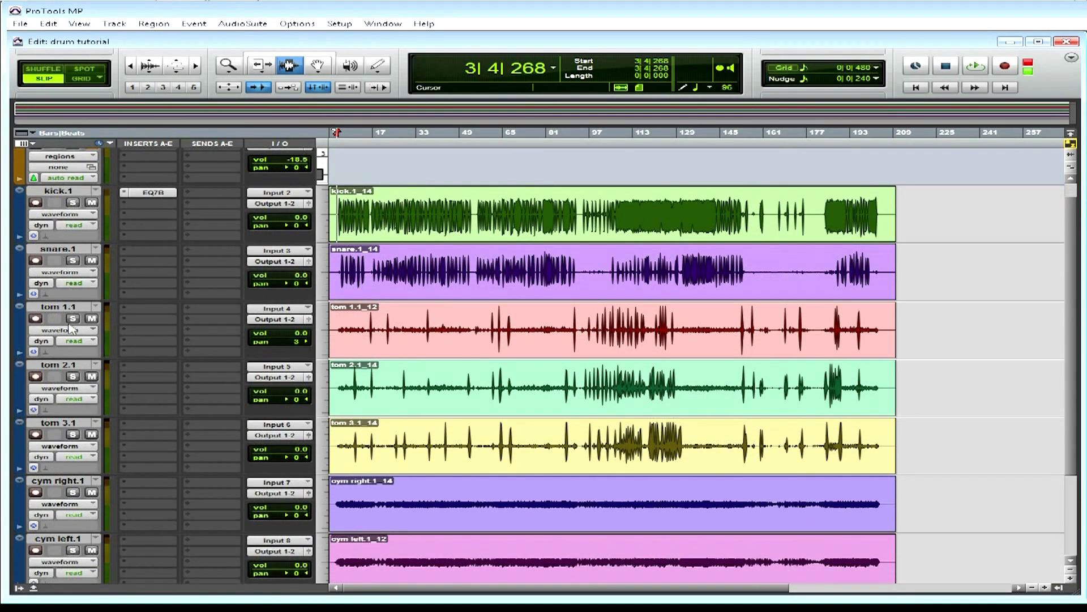
{"action": "scroll", "coordinate": [1054, 236], "scroll_direction": "down", "scroll_amount": 3}
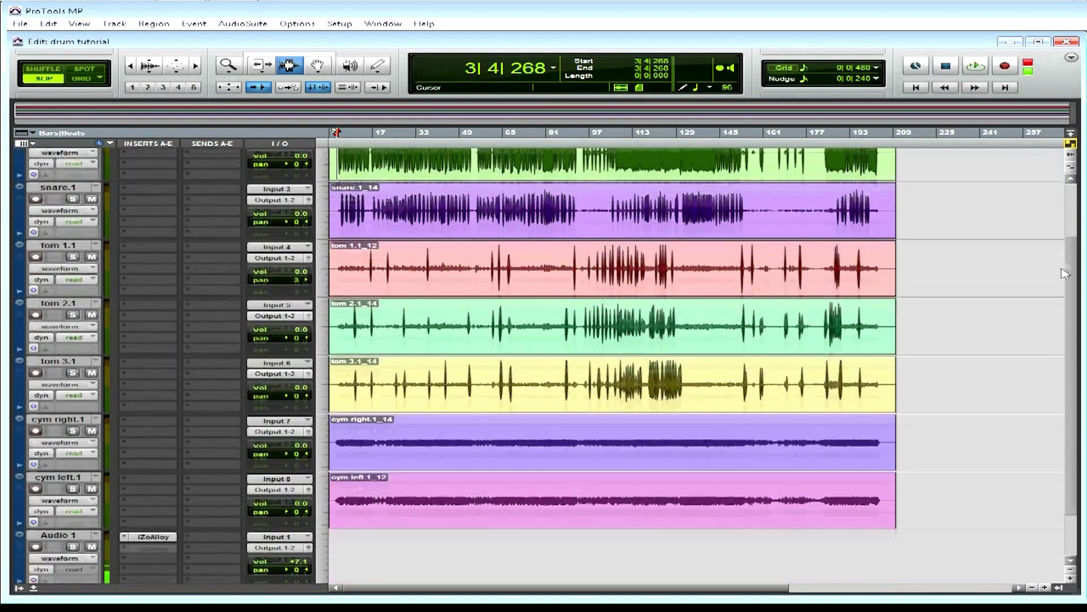
{"action": "scroll", "coordinate": [1065, 278], "scroll_direction": "up", "scroll_amount": 3}
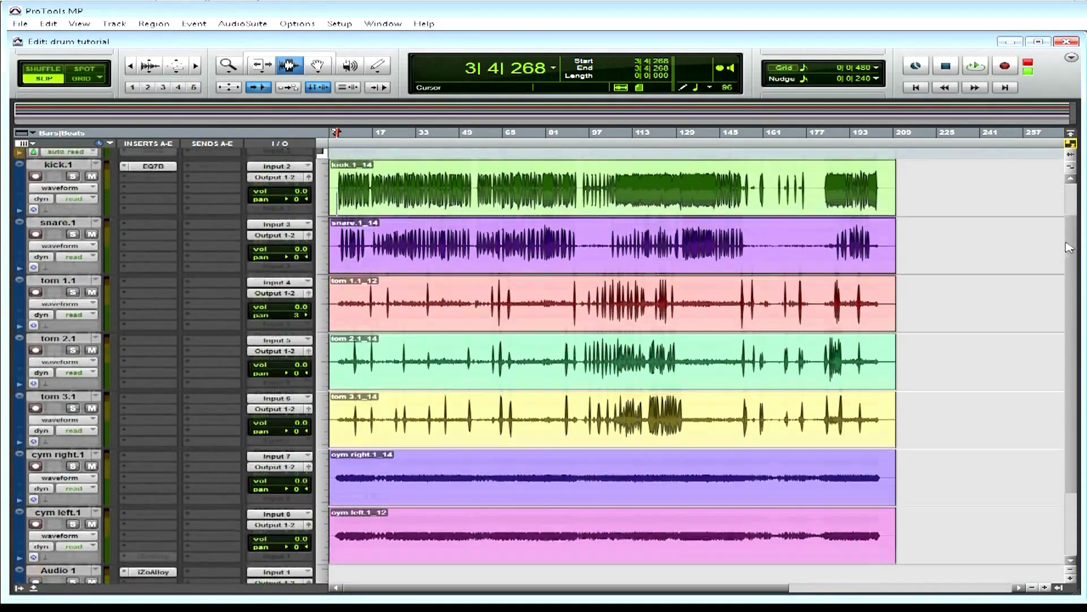
{"action": "left_click", "coordinate": [228, 65]}
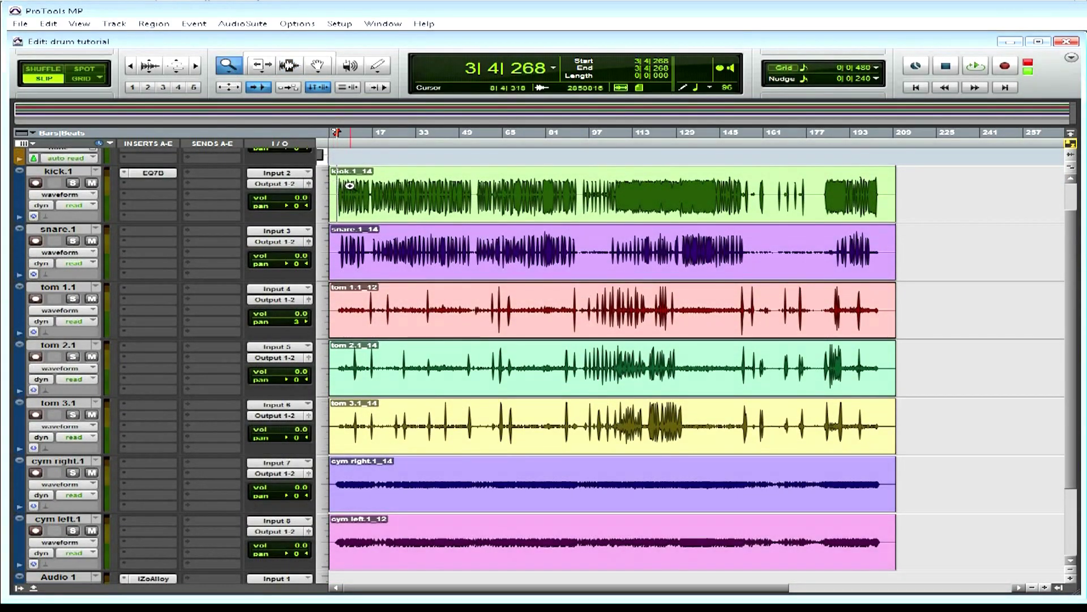
{"action": "left_click_drag", "start_coordinate": [333, 187], "coordinate": [356, 192]}
{"action": "key", "text": "space"}
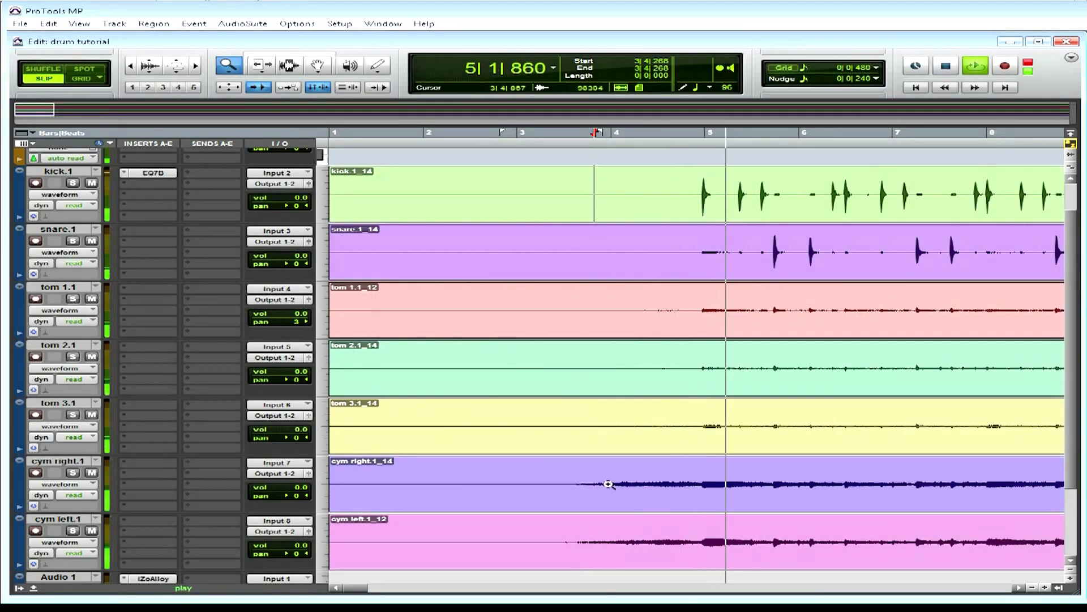
{"action": "left_click_drag", "start_coordinate": [368, 590], "coordinate": [377, 591]}
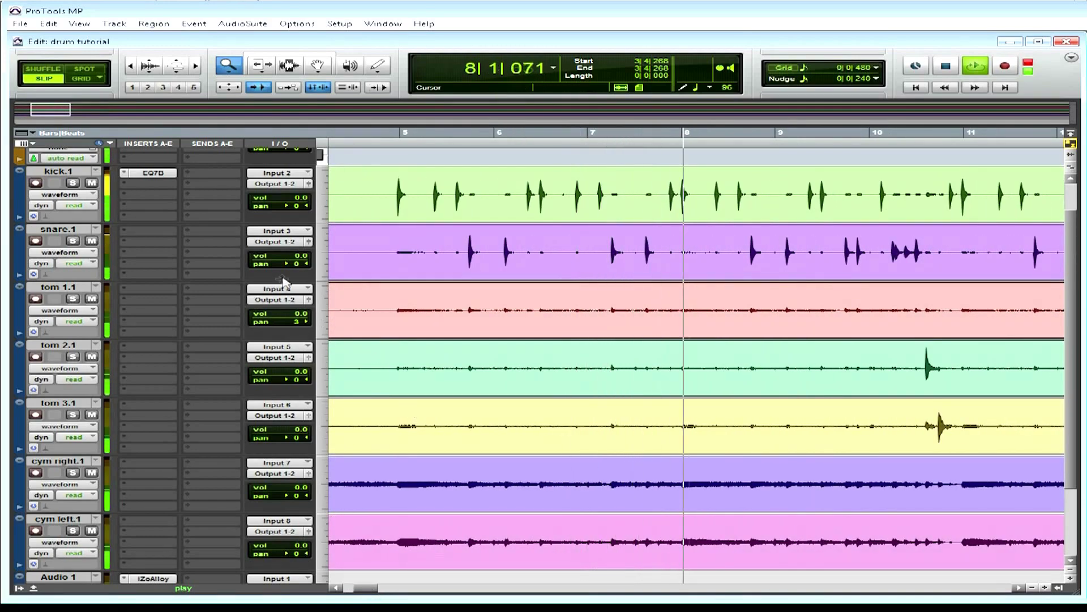
{"action": "key", "text": "space"}
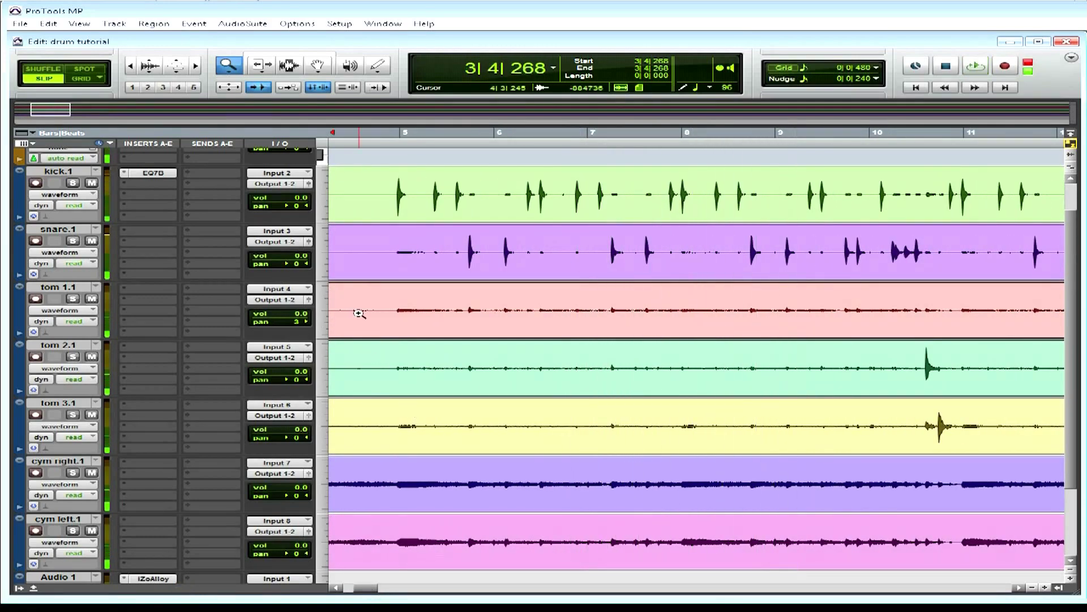
Step: Pan tom 1.1 to 76 left, tom 2.1 to 32 right and tom 3.1 to 76 right
{"action": "double_click", "coordinate": [232, 71]}
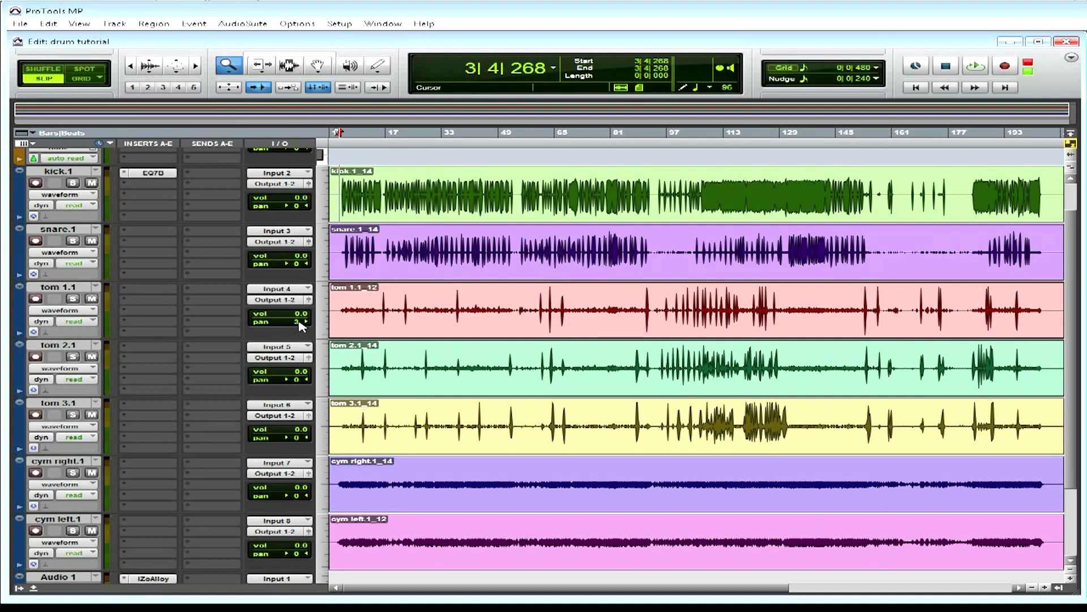
{"action": "left_click_drag", "start_coordinate": [296, 325], "coordinate": [272, 323]}
{"action": "left_click_drag", "start_coordinate": [290, 382], "coordinate": [291, 382]}
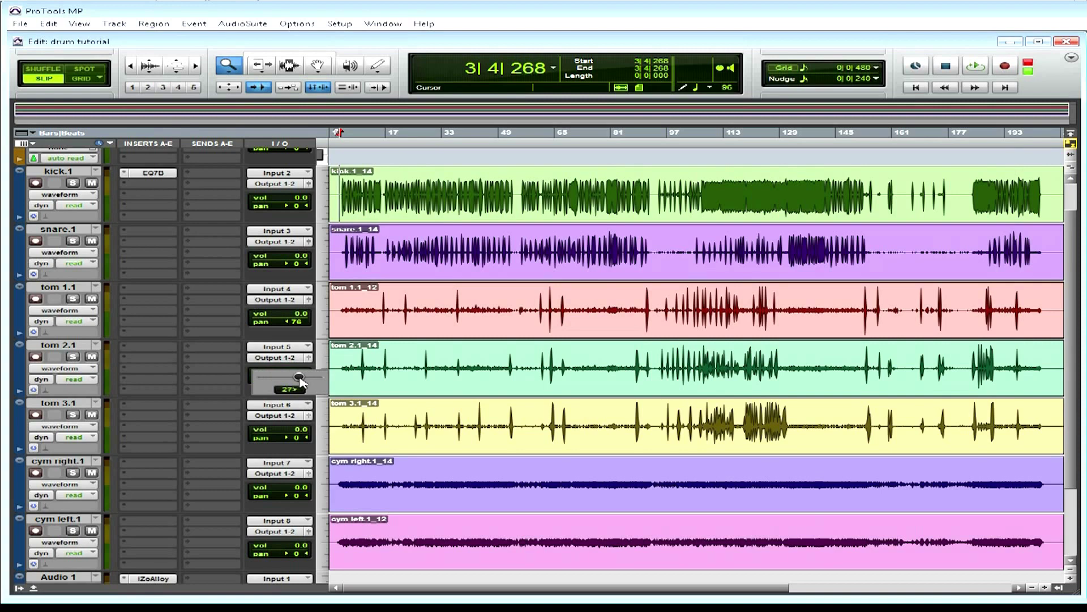
{"action": "left_click_drag", "start_coordinate": [303, 378], "coordinate": [302, 378]}
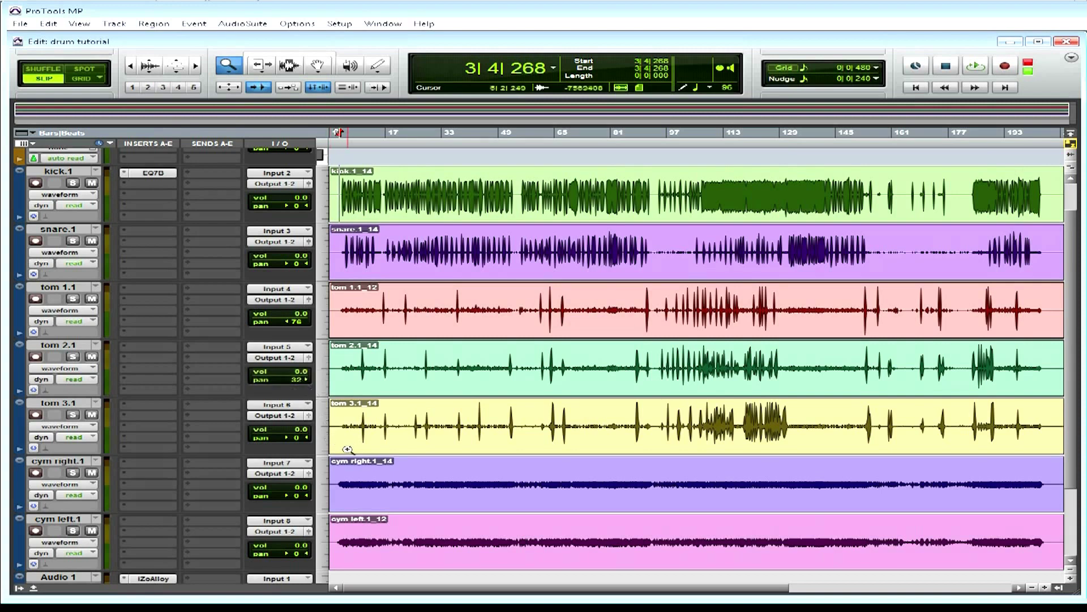
{"action": "left_click_drag", "start_coordinate": [295, 437], "coordinate": [296, 438]}
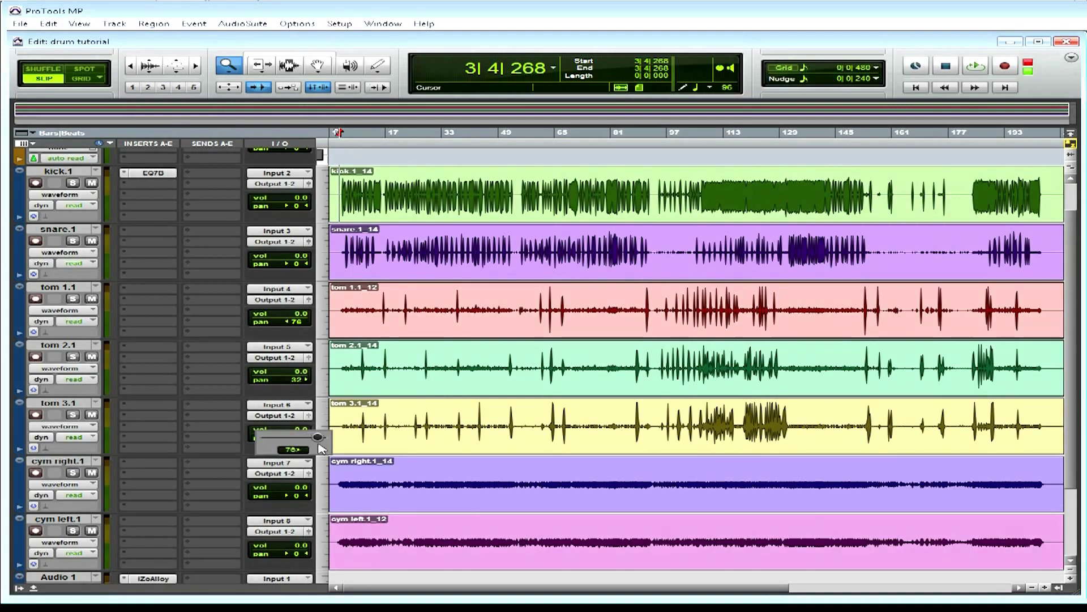
{"action": "left_click_drag", "start_coordinate": [321, 449], "coordinate": [321, 450]}
Step: Pan cym right.1 to 100 right and cym left.1 to 100 left
{"action": "scroll", "coordinate": [302, 459], "scroll_direction": "down", "scroll_amount": 2}
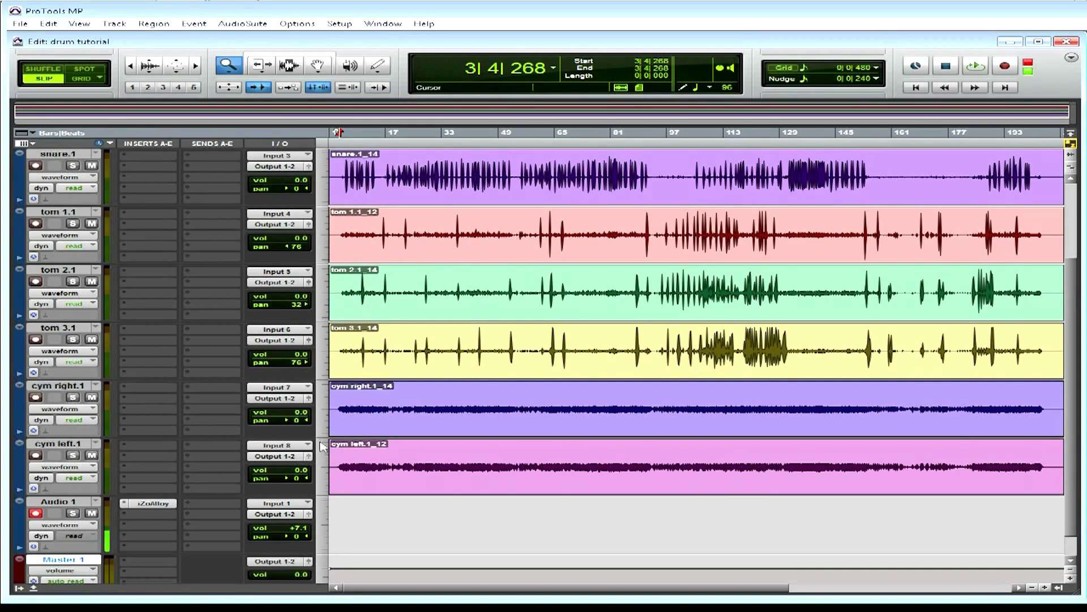
{"action": "left_click_drag", "start_coordinate": [291, 423], "coordinate": [318, 424]}
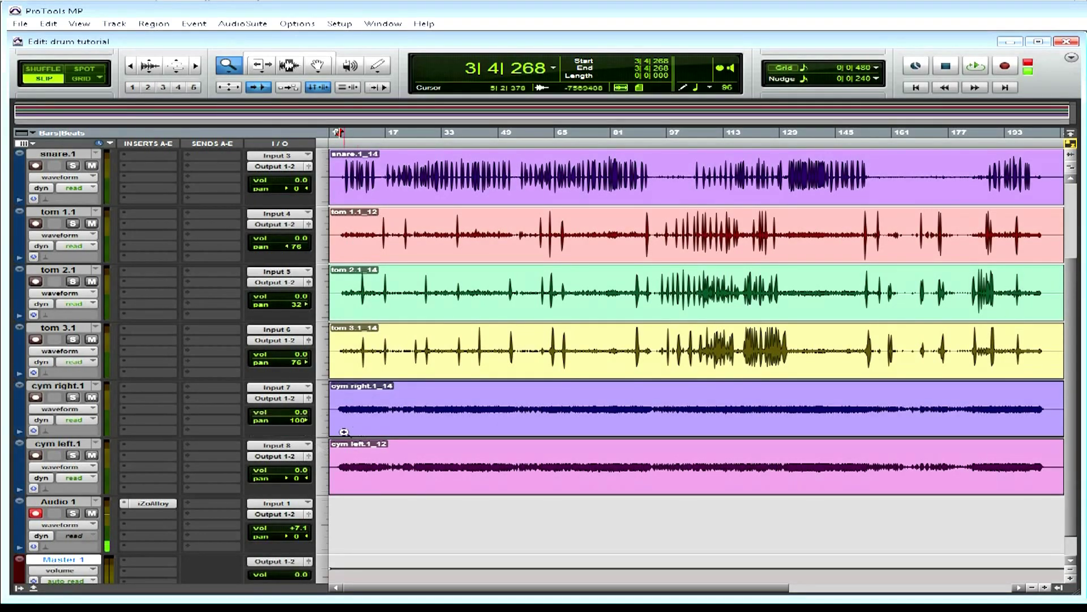
{"action": "left_click_drag", "start_coordinate": [290, 479], "coordinate": [231, 482]}
Step: Play back the tom fills from bar 60 to check the stereo panning
{"action": "scroll", "coordinate": [375, 309], "scroll_direction": "up", "scroll_amount": 2}
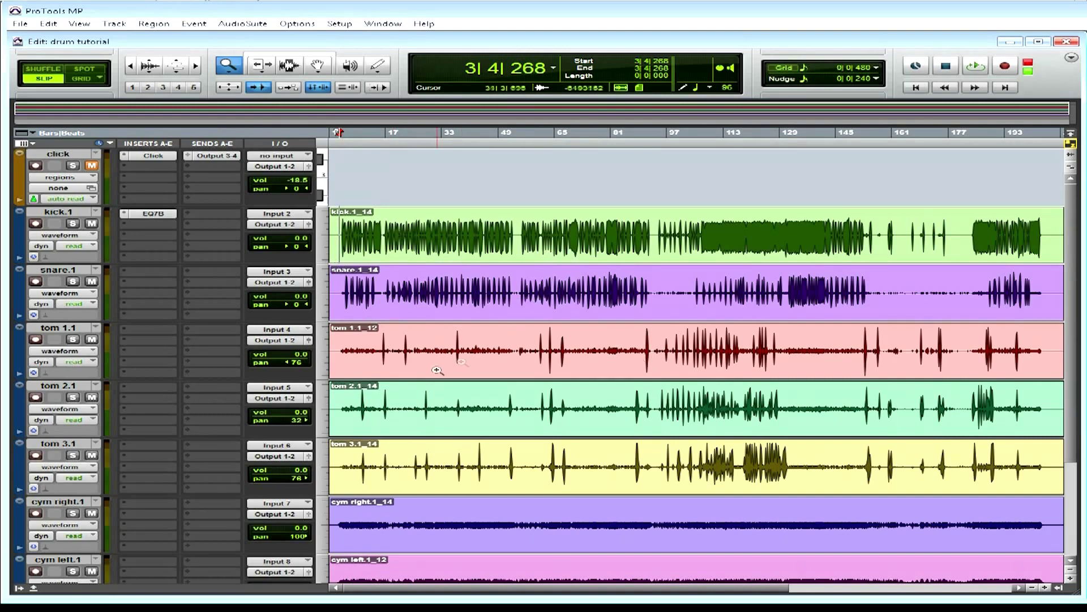
{"action": "left_click_drag", "start_coordinate": [519, 350], "coordinate": [628, 351]}
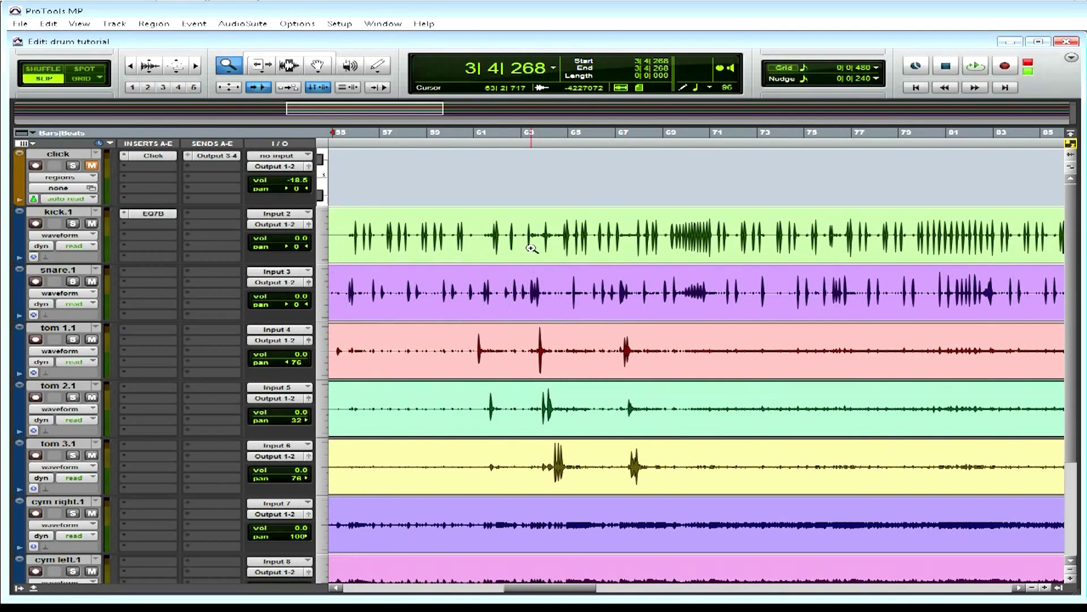
{"action": "left_click", "coordinate": [455, 144]}
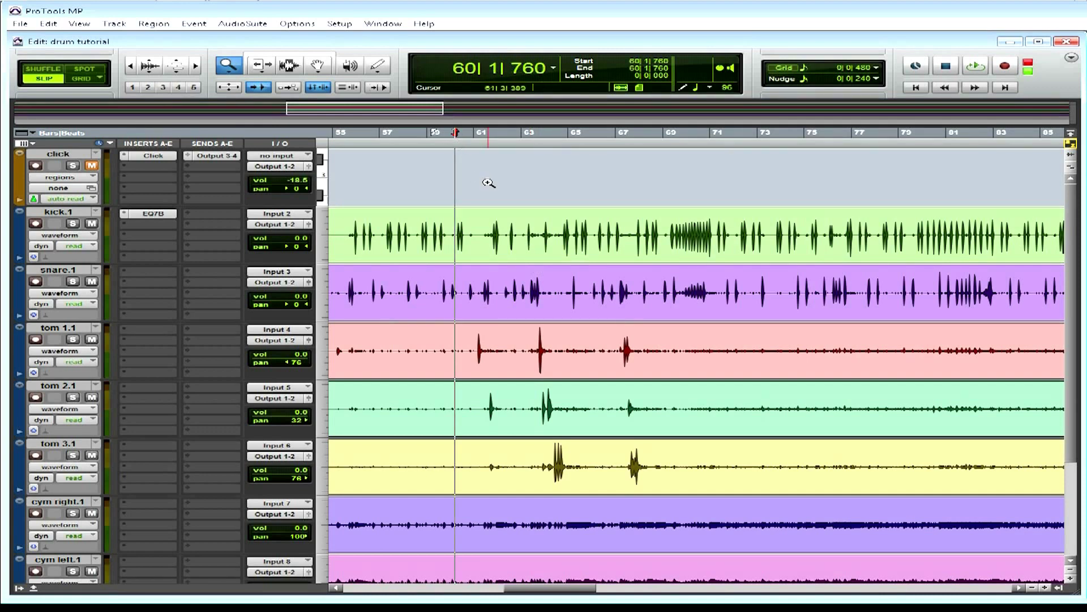
{"action": "key", "text": "space"}
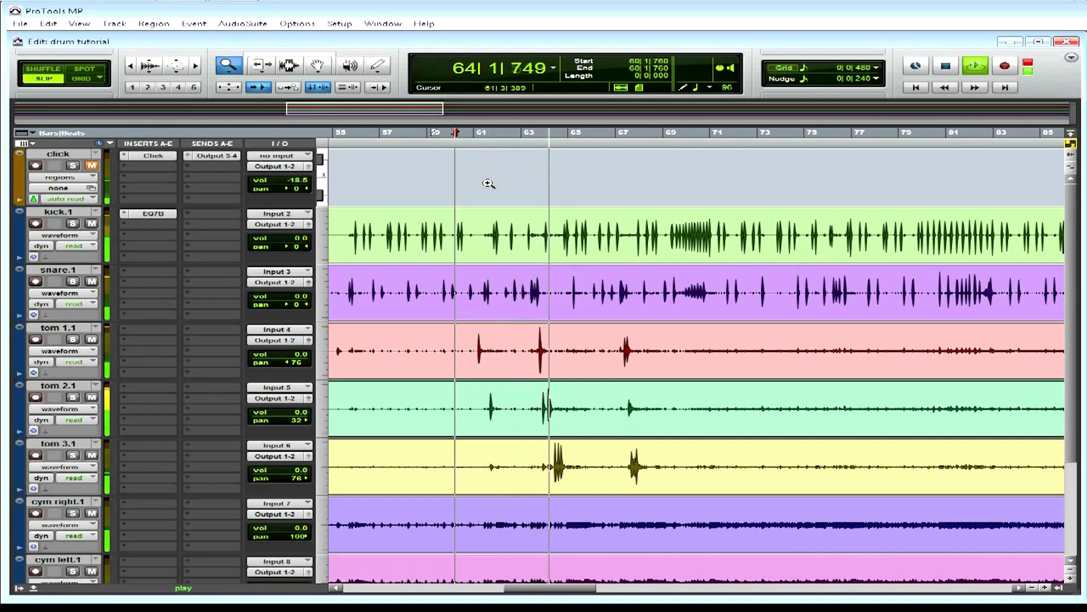
{"action": "key", "text": "space"}
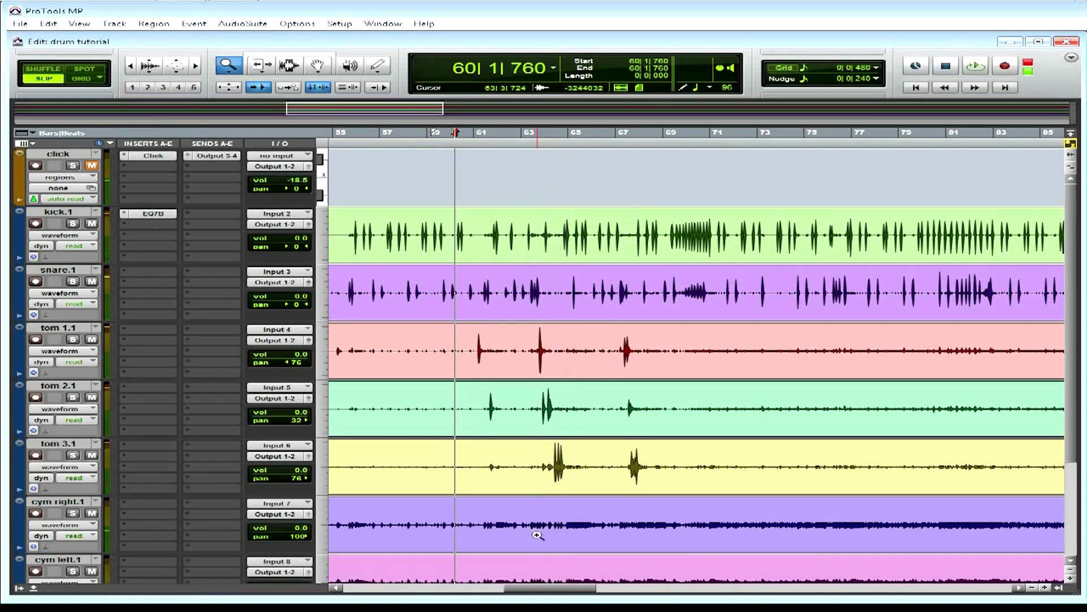
Step: Place the playback start in the opening bars just before the first kick hit, at about 4|4|186
{"action": "double_click", "coordinate": [228, 67]}
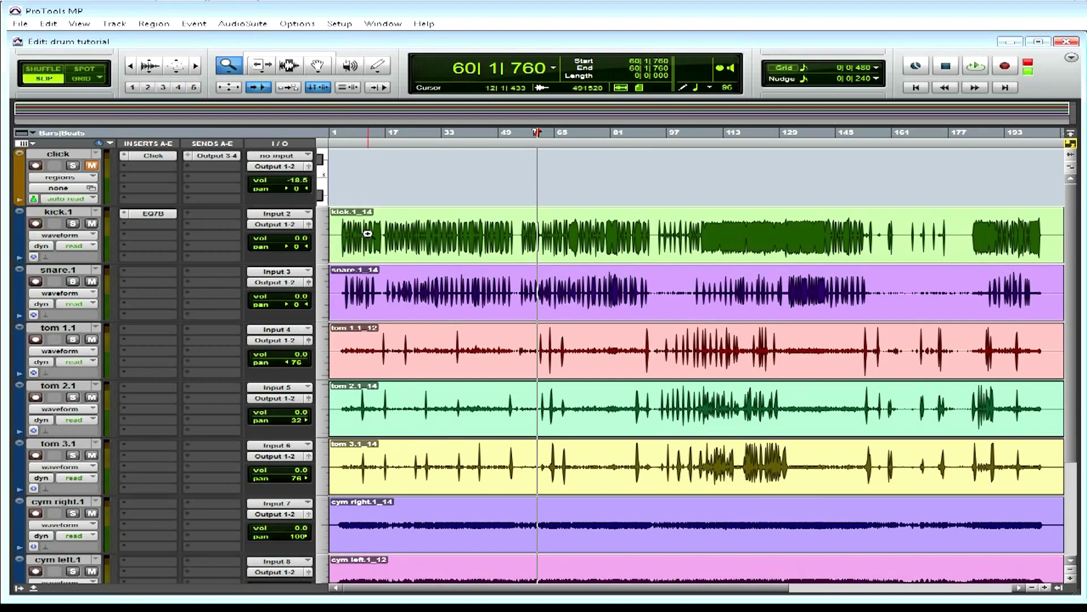
{"action": "left_click_drag", "start_coordinate": [330, 233], "coordinate": [374, 233]}
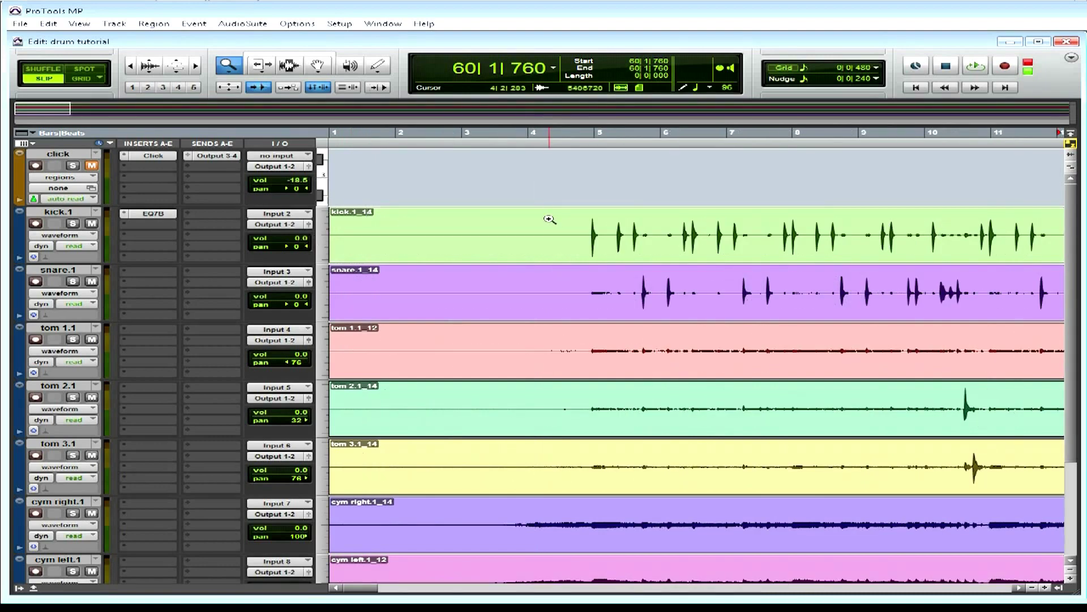
{"action": "left_click", "coordinate": [581, 143]}
Step: Replace the EQ insert on kick.1 with the mono Expander/Gate Dyn 3 and load its Kick Exp Gate preset
{"action": "left_click", "coordinate": [125, 217]}
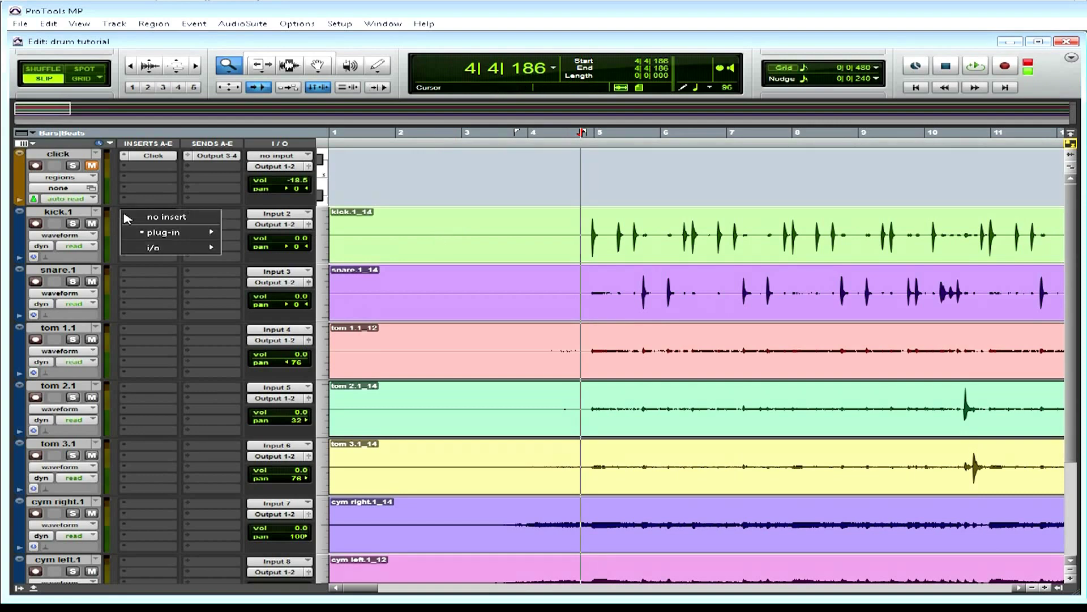
{"action": "mouse_move", "coordinate": [206, 232]}
{"action": "mouse_move", "coordinate": [298, 252]}
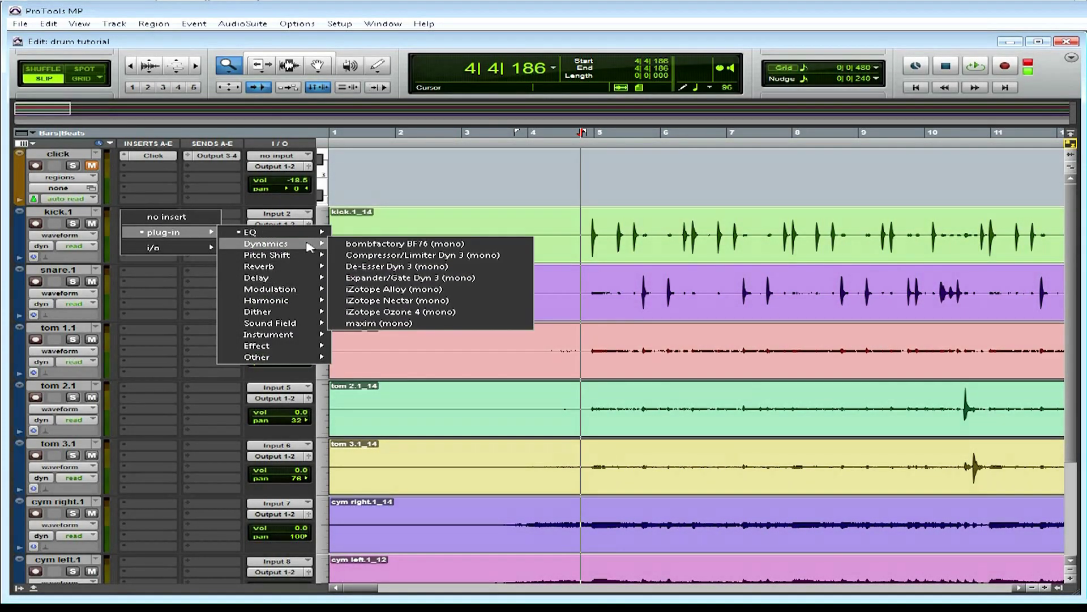
{"action": "left_click", "coordinate": [422, 281]}
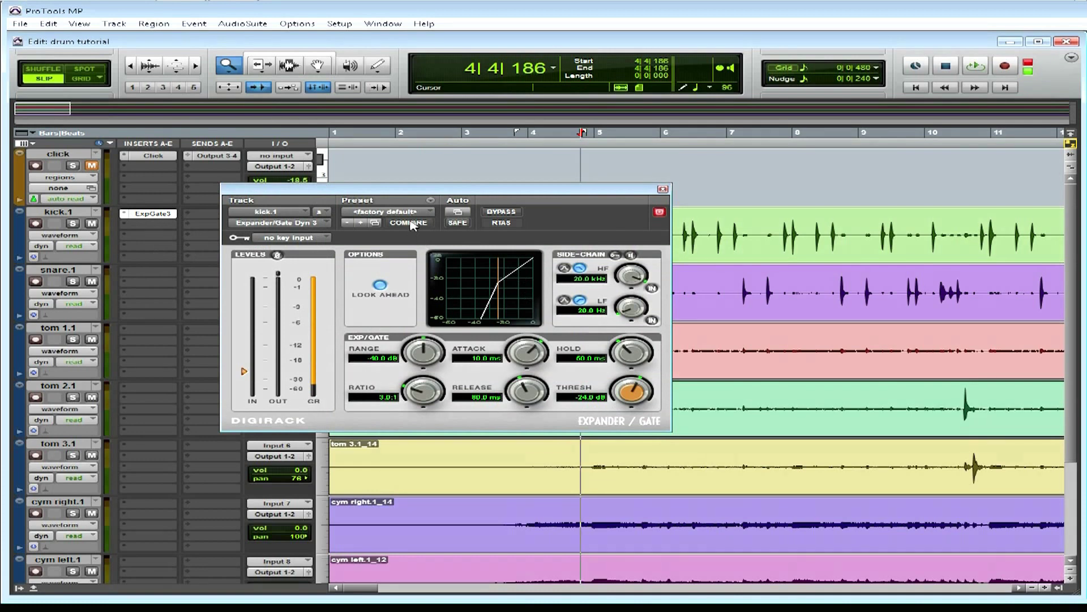
{"action": "left_click", "coordinate": [415, 213]}
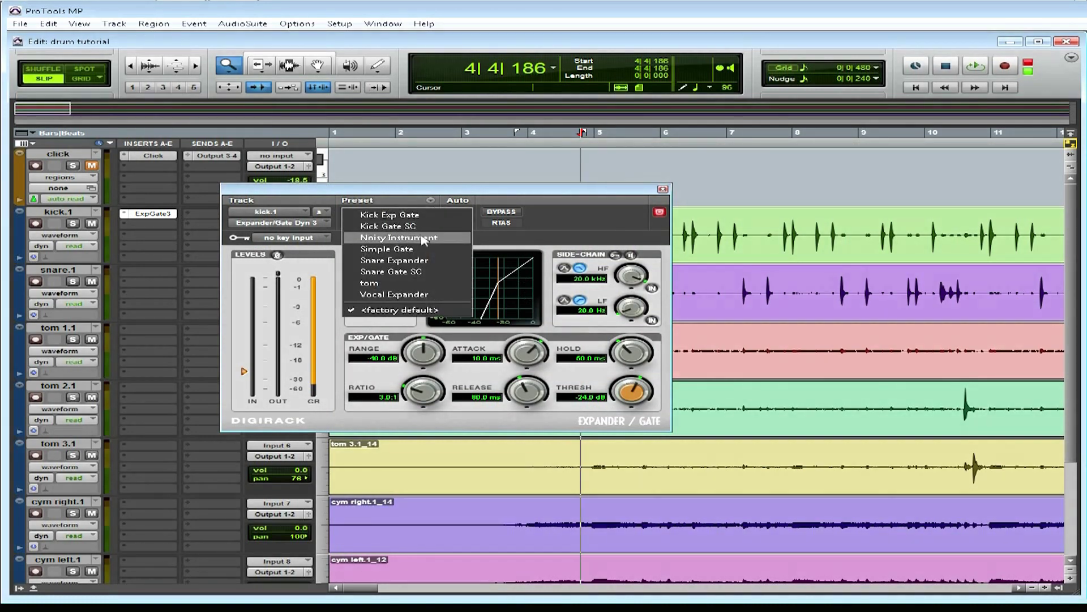
{"action": "left_click", "coordinate": [428, 215]}
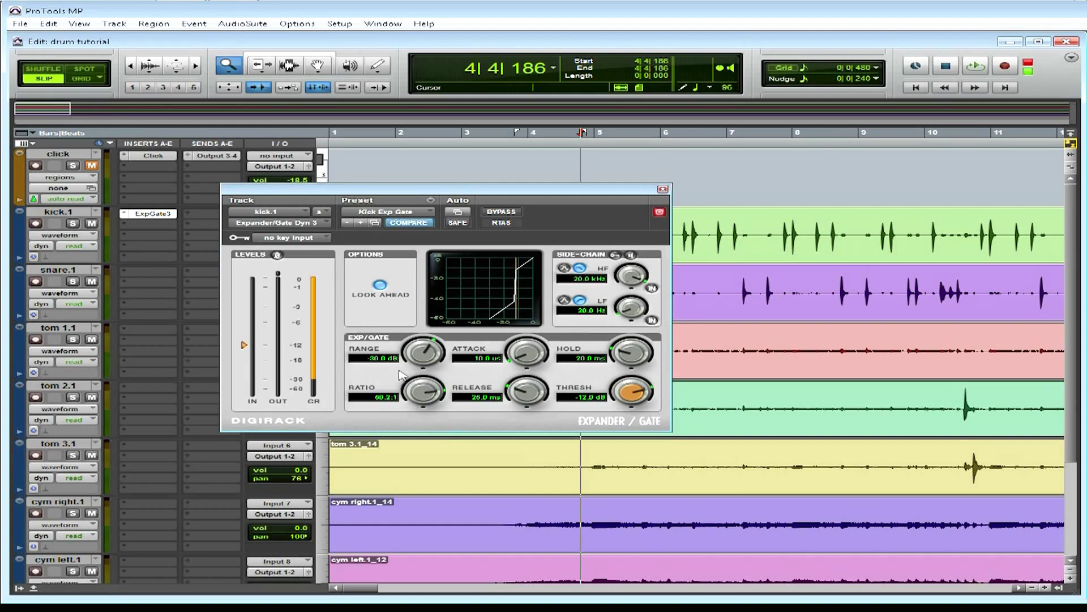
{"action": "left_click", "coordinate": [663, 188]}
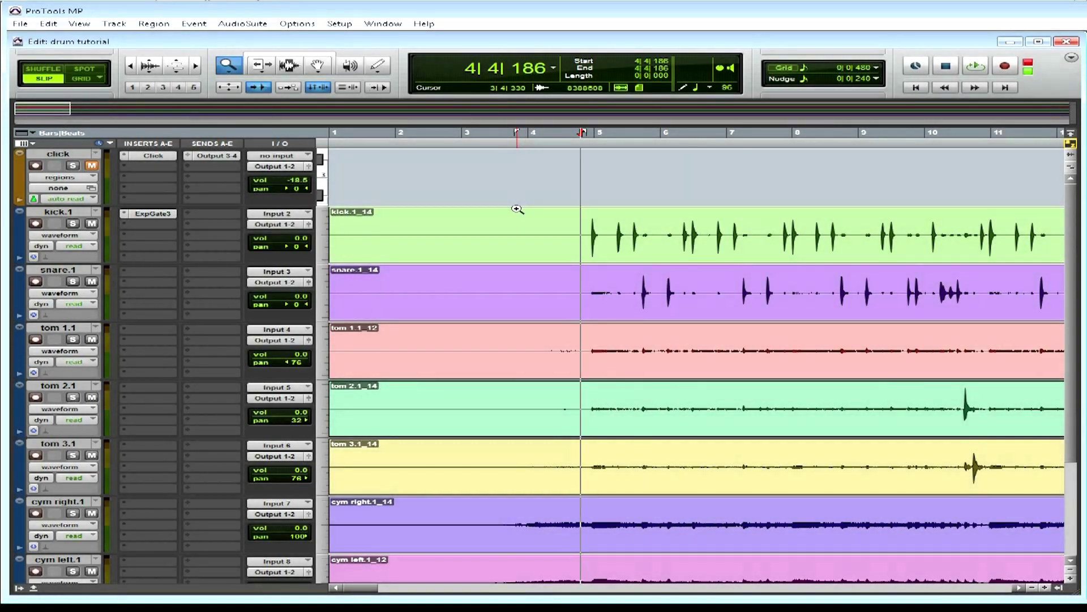
Step: Look over the opening bars of all tracks, from the click track down to Master 1
{"action": "double_click", "coordinate": [228, 66]}
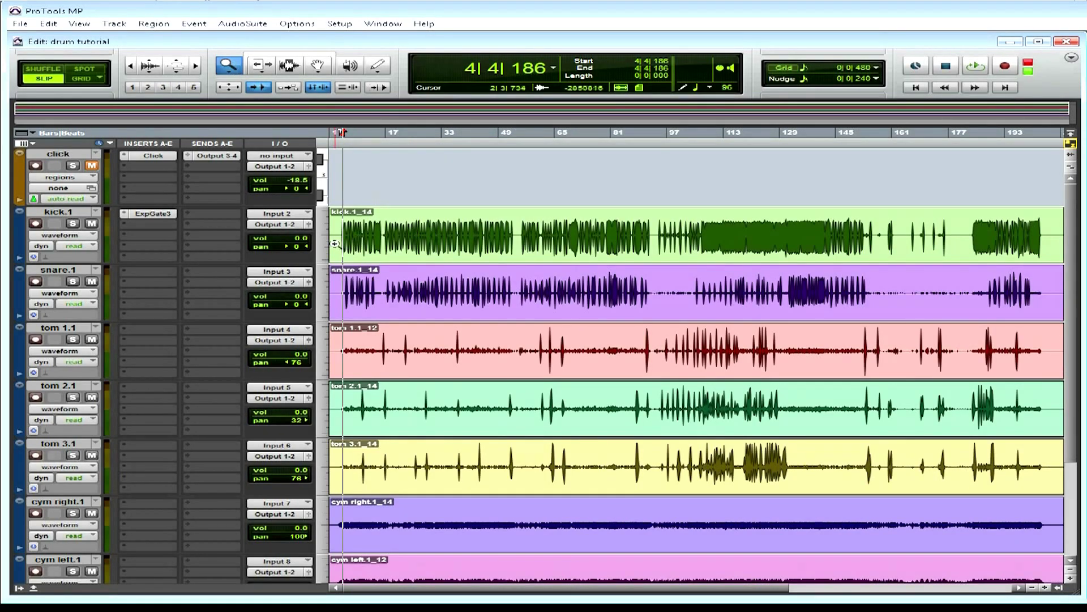
{"action": "left_click_drag", "start_coordinate": [321, 241], "coordinate": [374, 244]}
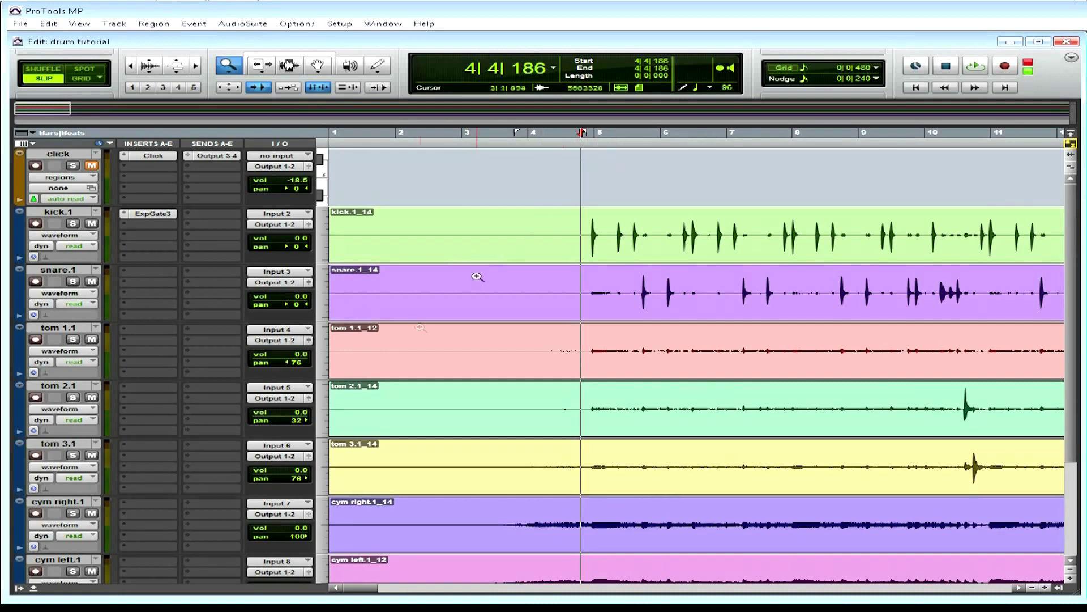
{"action": "scroll", "coordinate": [478, 276], "scroll_direction": "down", "scroll_amount": 3}
{"action": "scroll", "coordinate": [390, 317], "scroll_direction": "up", "scroll_amount": 3}
{"action": "scroll", "coordinate": [590, 238], "scroll_direction": "down", "scroll_amount": 3}
{"action": "scroll", "coordinate": [589, 272], "scroll_direction": "up", "scroll_amount": 3}
{"action": "scroll", "coordinate": [461, 274], "scroll_direction": "down", "scroll_amount": 3}
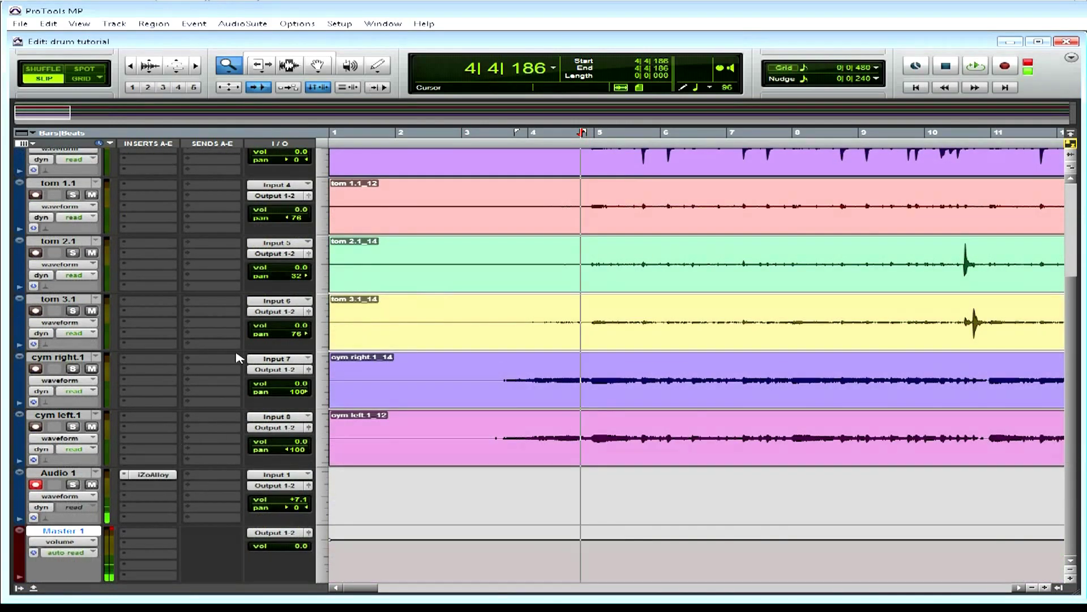
{"action": "scroll", "coordinate": [237, 357], "scroll_direction": "up", "scroll_amount": 3}
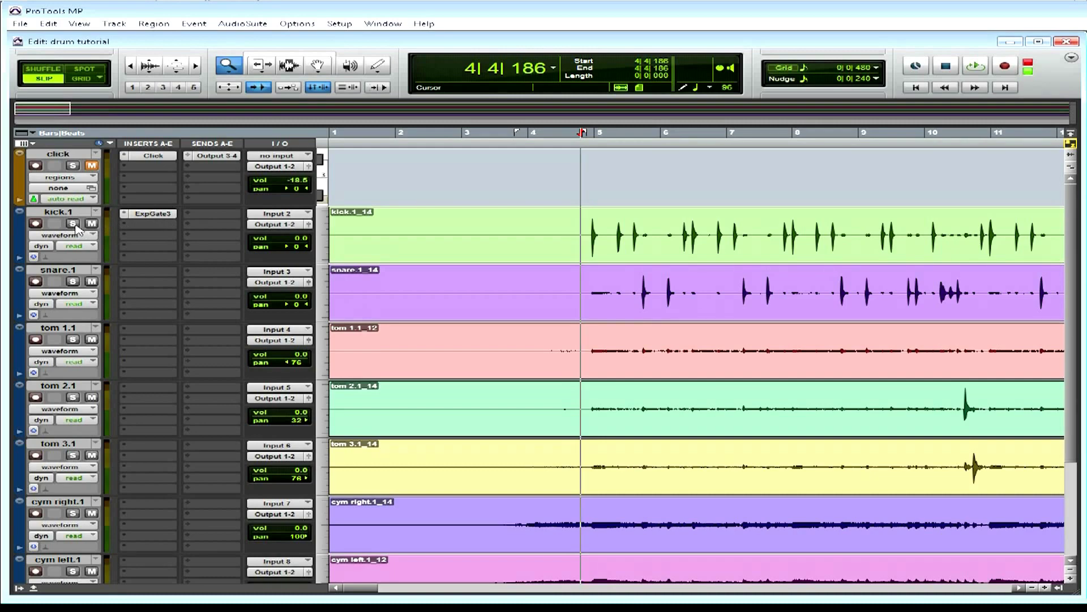
Step: Solo the kick.1 track and start playback from just before bar 5
{"action": "scroll", "coordinate": [146, 384], "scroll_direction": "down", "scroll_amount": 5}
{"action": "scroll", "coordinate": [447, 310], "scroll_direction": "up", "scroll_amount": 5}
{"action": "scroll", "coordinate": [446, 310], "scroll_direction": "down", "scroll_amount": 5}
{"action": "scroll", "coordinate": [161, 311], "scroll_direction": "up", "scroll_amount": 1}
{"action": "scroll", "coordinate": [161, 312], "scroll_direction": "up", "scroll_amount": 4}
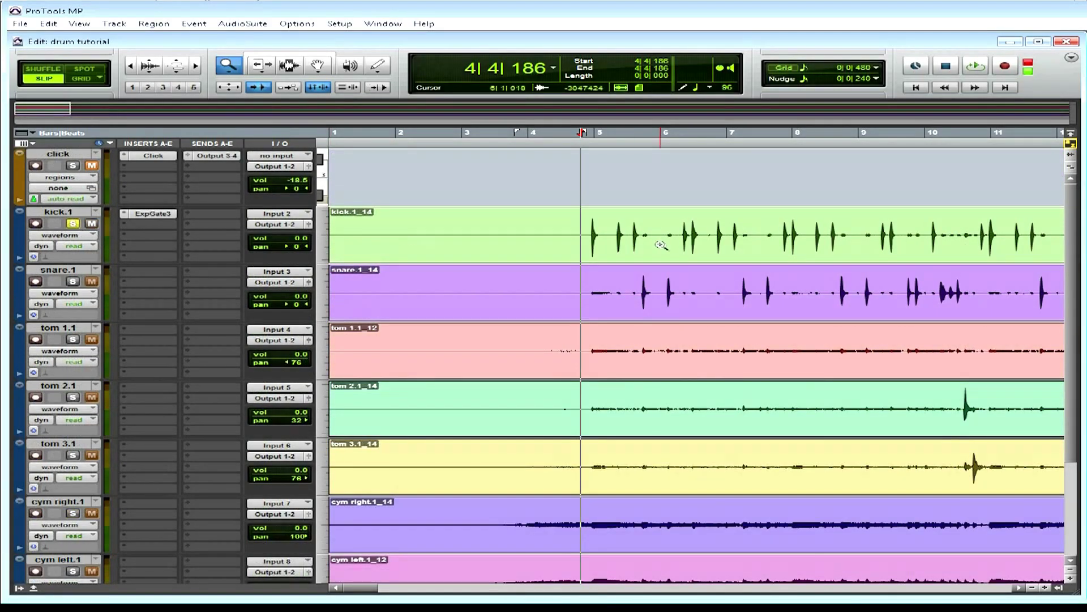
{"action": "key", "text": "space"}
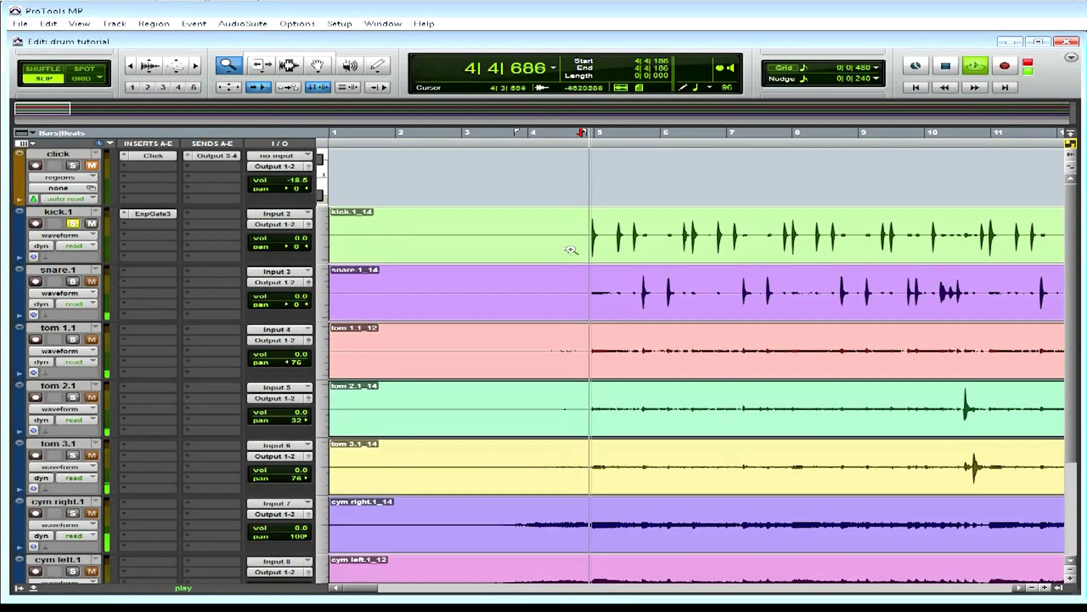
Step: During playback, set the kick gate's threshold to -20.4 dB, hold to about 102 ms and release to 337.6 ms
{"action": "left_click", "coordinate": [144, 213]}
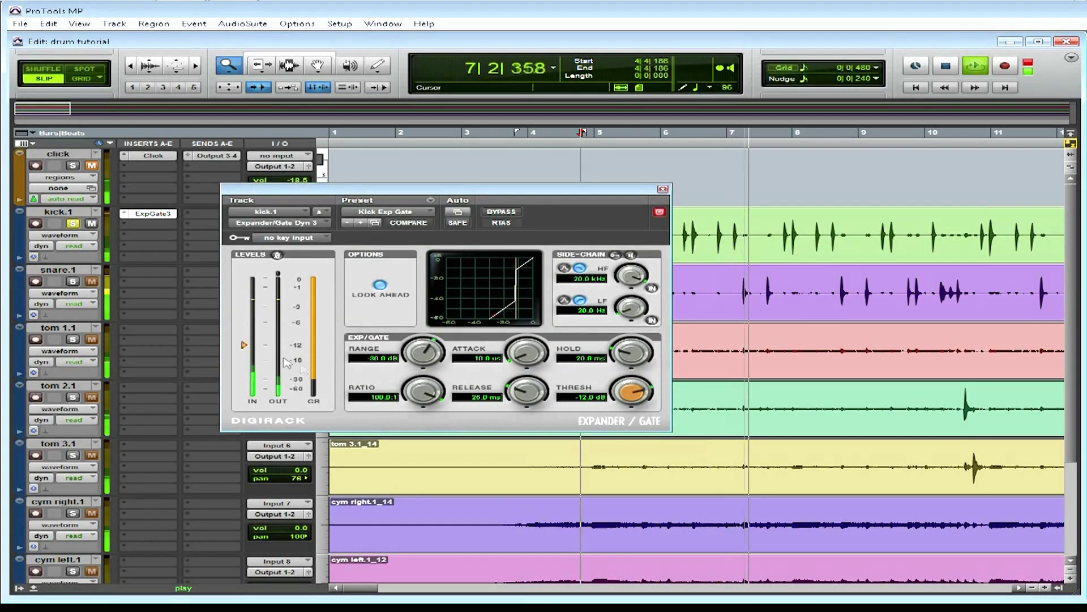
{"action": "left_click_drag", "start_coordinate": [243, 347], "coordinate": [246, 367]}
{"action": "left_click_drag", "start_coordinate": [614, 353], "coordinate": [617, 323]}
{"action": "left_click_drag", "start_coordinate": [528, 392], "coordinate": [546, 343]}
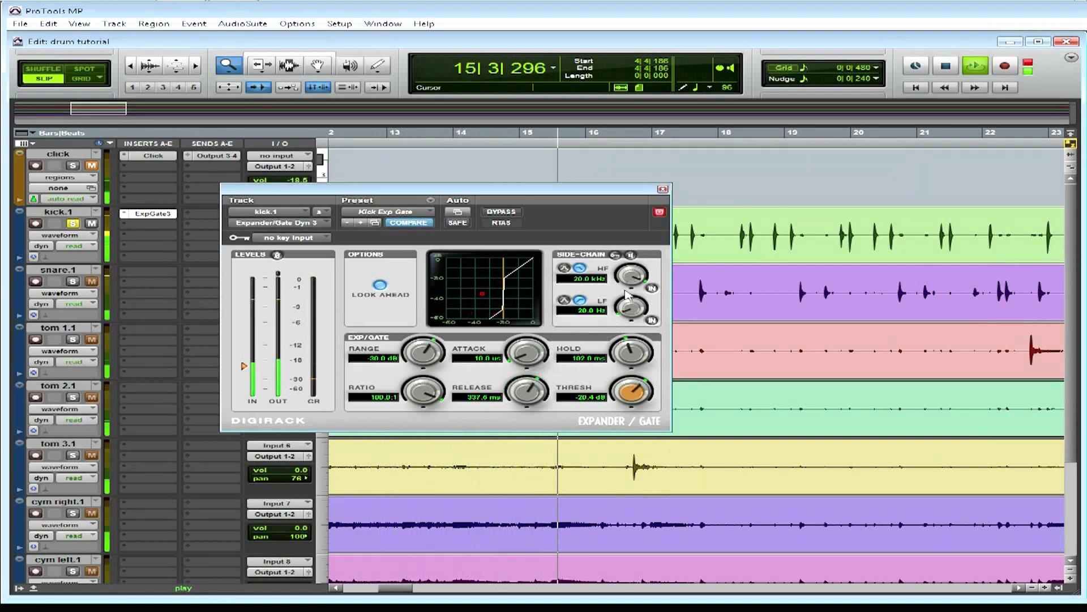
Step: Try a 373 ms release on the kick gate, return it to 337.6 ms and close the gate window
{"action": "left_click_drag", "start_coordinate": [522, 403], "coordinate": [520, 395]}
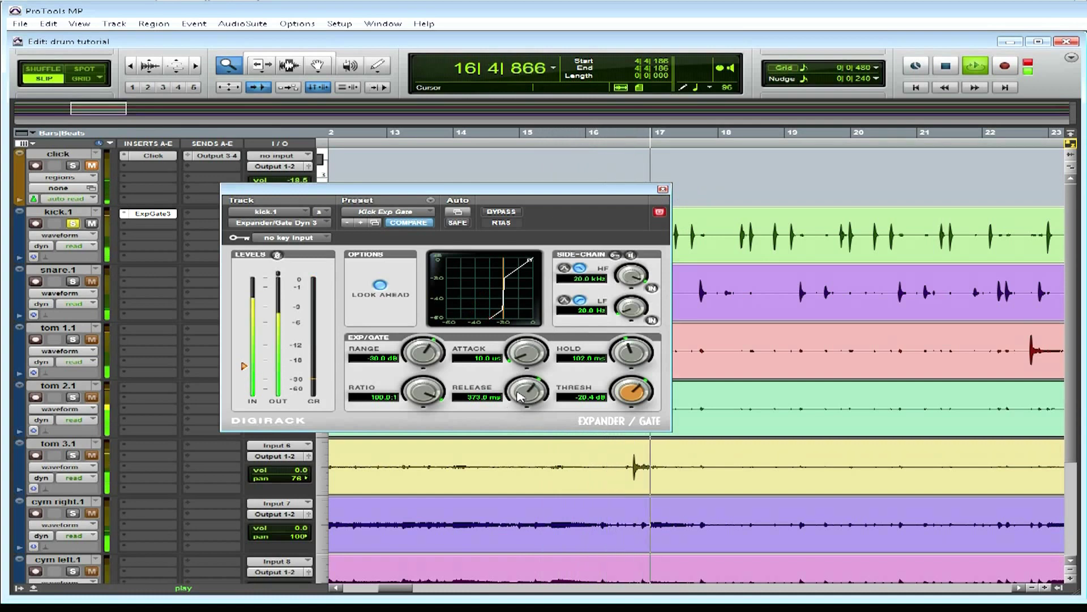
{"action": "left_click_drag", "start_coordinate": [519, 395], "coordinate": [520, 398]}
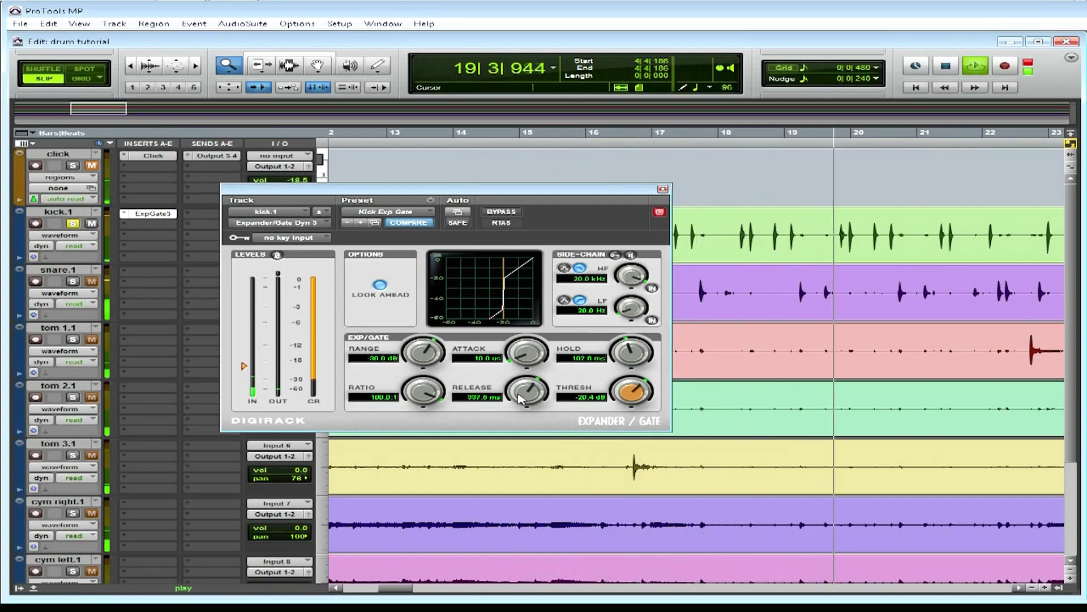
{"action": "left_click", "coordinate": [663, 188]}
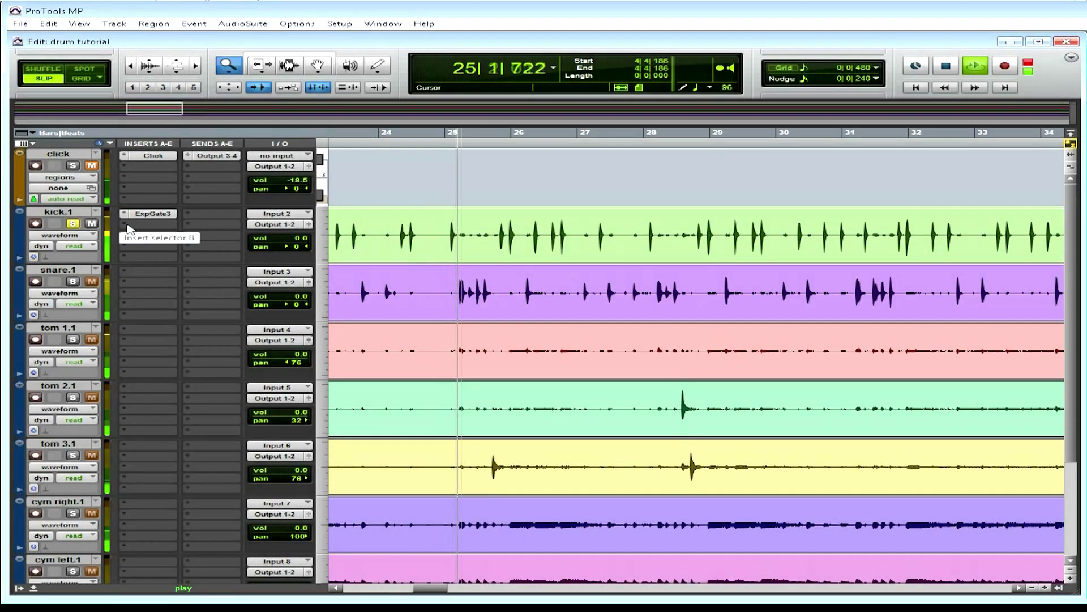
Step: Insert the mono Compressor/Limiter Dyn 3 on kick.1 in the slot below the gate
{"action": "left_click", "coordinate": [124, 229]}
{"action": "mouse_move", "coordinate": [170, 243]}
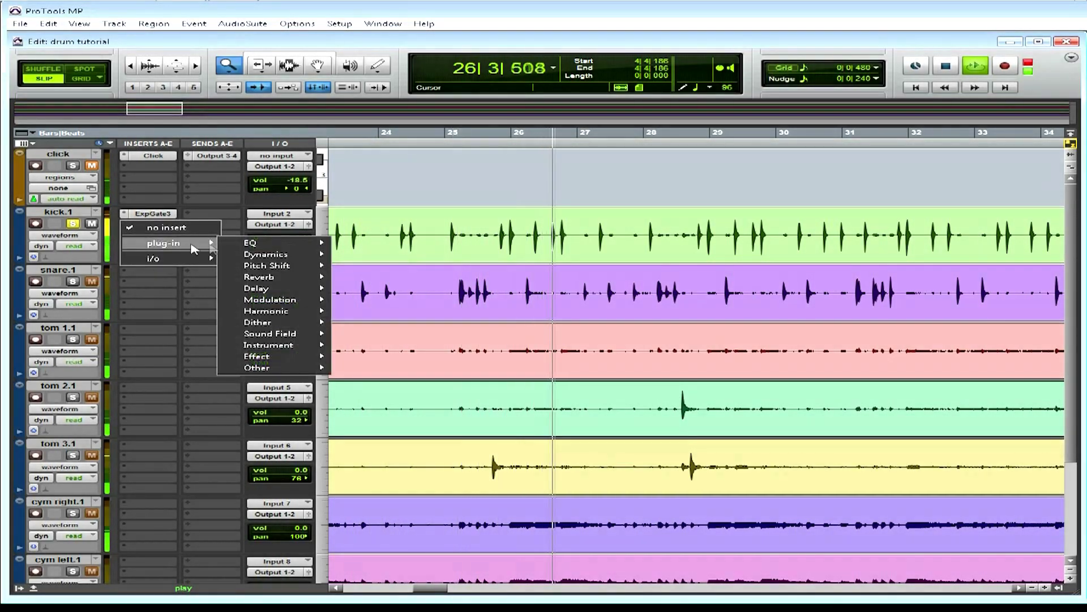
{"action": "mouse_move", "coordinate": [304, 258]}
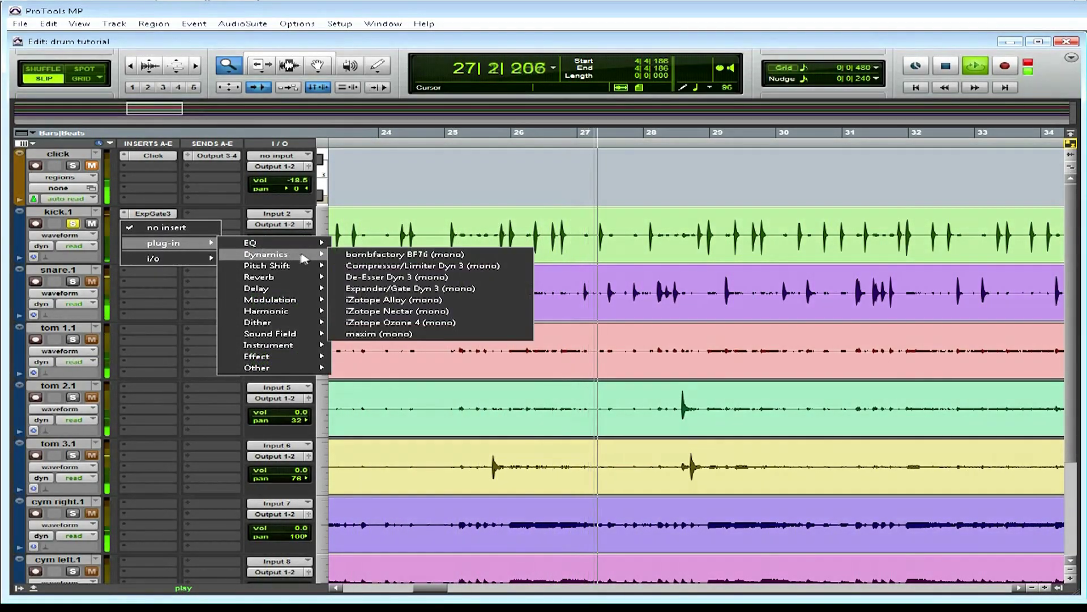
{"action": "left_click", "coordinate": [408, 265]}
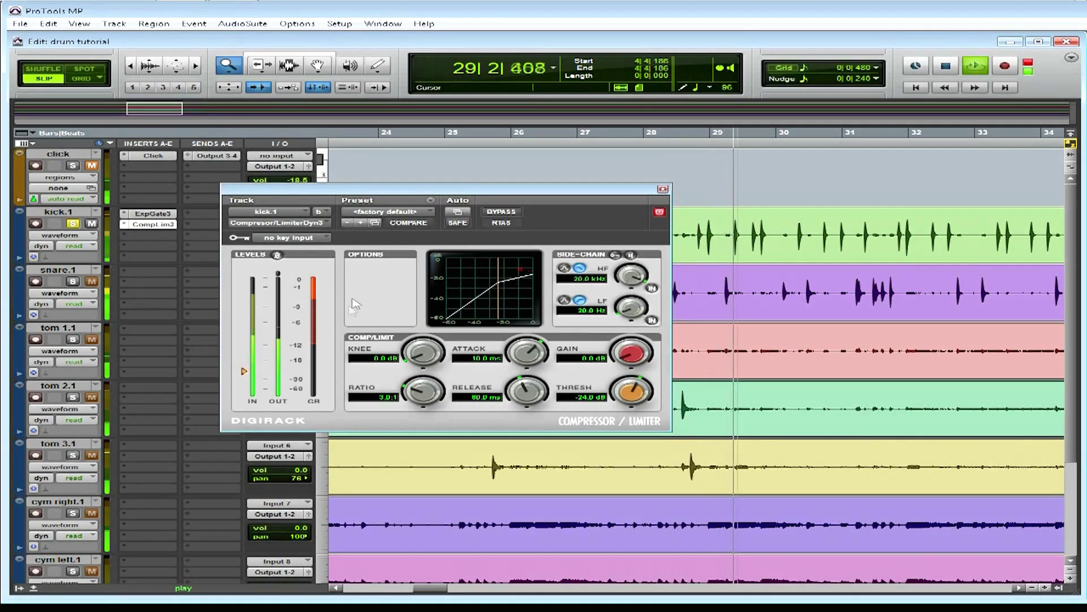
Step: Load the Kick Thump preset in the kick compressor, set its threshold to -13.8 dB and close it
{"action": "left_click", "coordinate": [385, 213]}
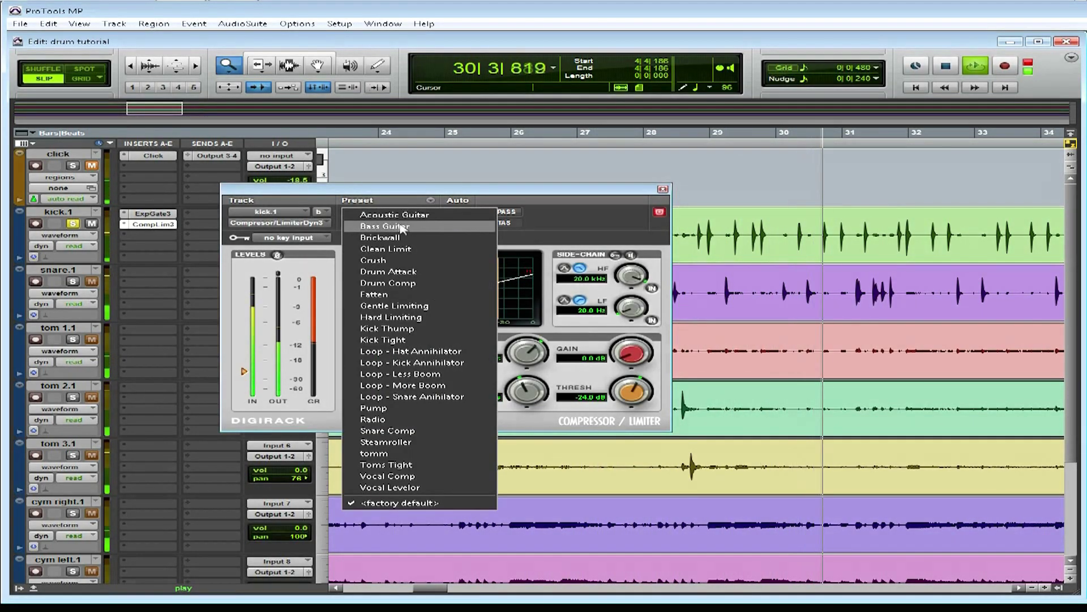
{"action": "left_click", "coordinate": [422, 329]}
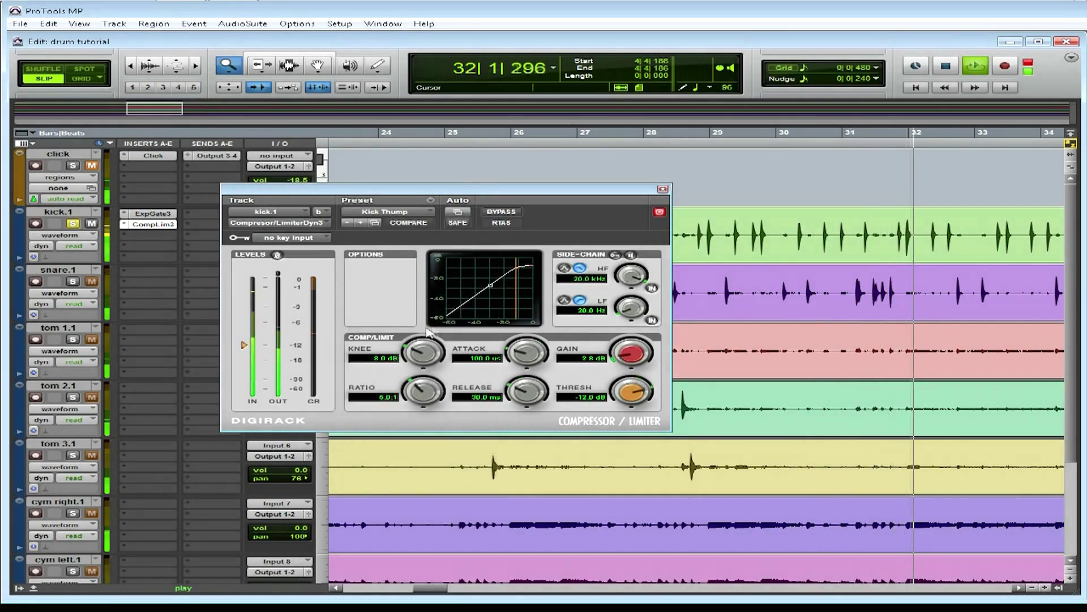
{"action": "left_click_drag", "start_coordinate": [244, 349], "coordinate": [246, 357]}
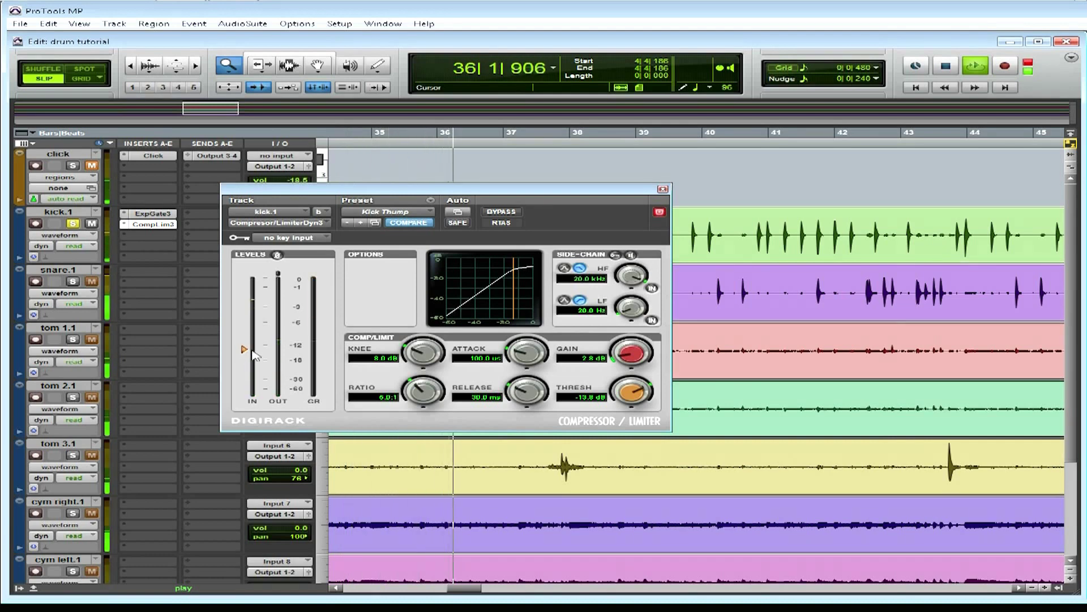
{"action": "left_click", "coordinate": [663, 190]}
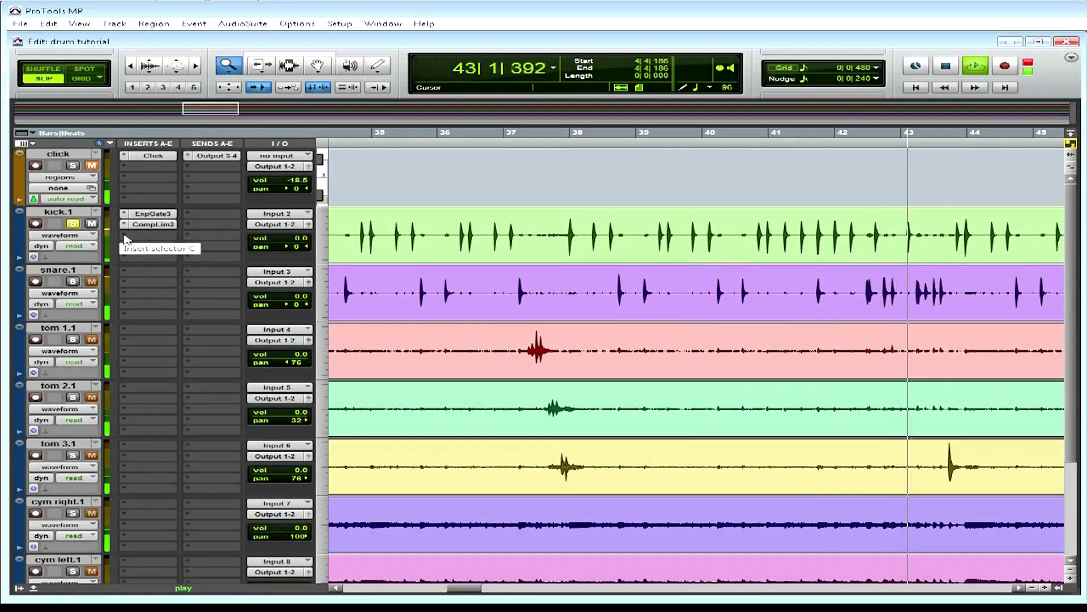
Step: Insert the mono EQ 3 7-Band on kick.1 in the slot below the compressor
{"action": "left_click", "coordinate": [121, 239]}
{"action": "mouse_move", "coordinate": [189, 261]}
{"action": "mouse_move", "coordinate": [271, 254]}
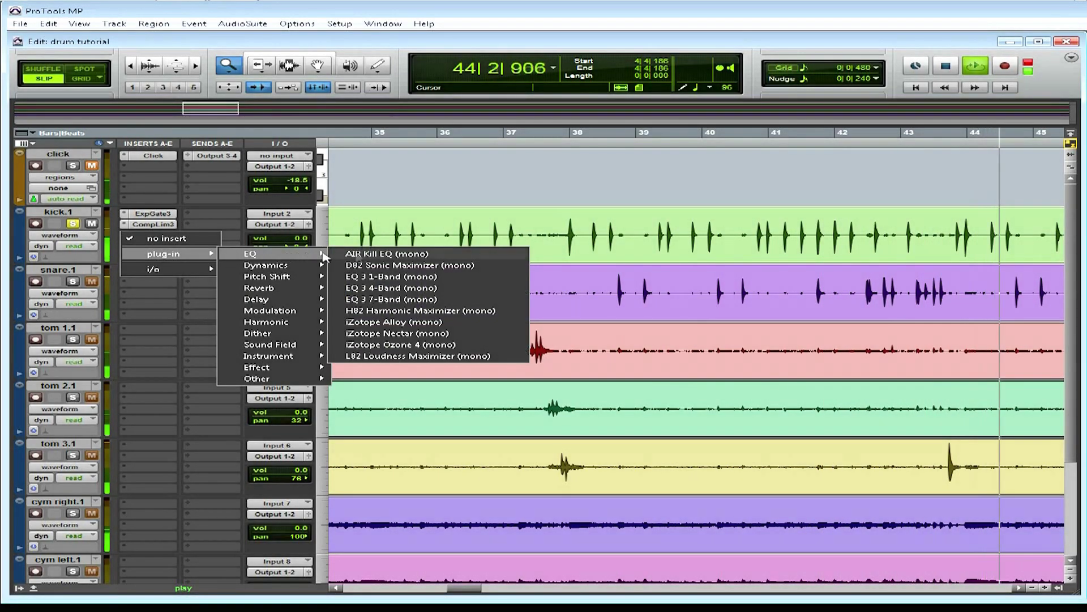
{"action": "left_click", "coordinate": [405, 300]}
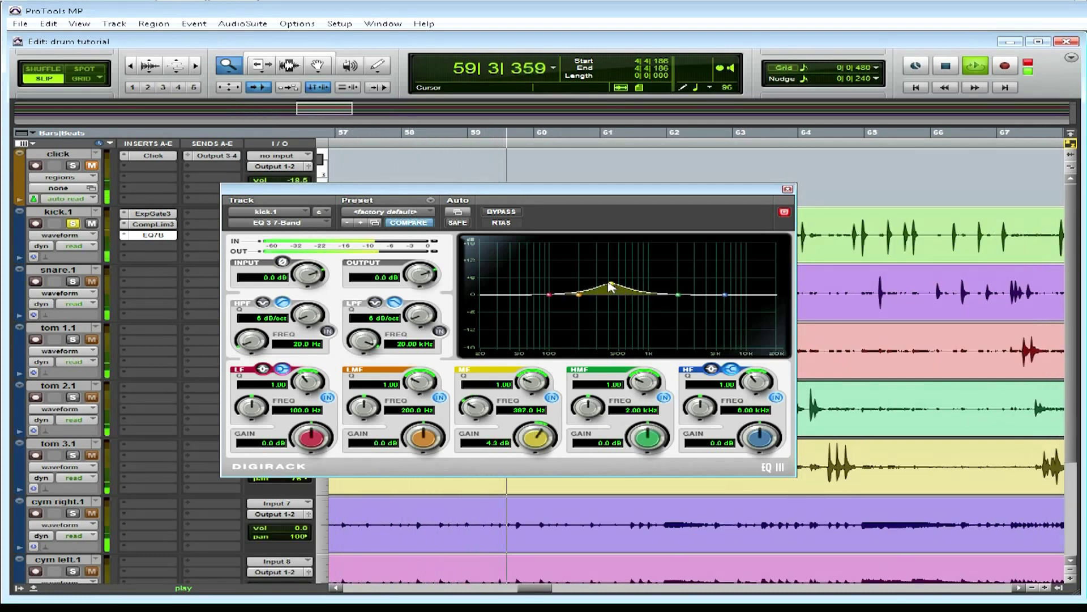
Step: Sweep the kick EQ for problem frequencies, then cut LMF by 9.8 dB at 242 Hz with Q 1.61 and MF by 13.3 dB at 514 Hz
{"action": "left_click_drag", "start_coordinate": [598, 276], "coordinate": [590, 267]}
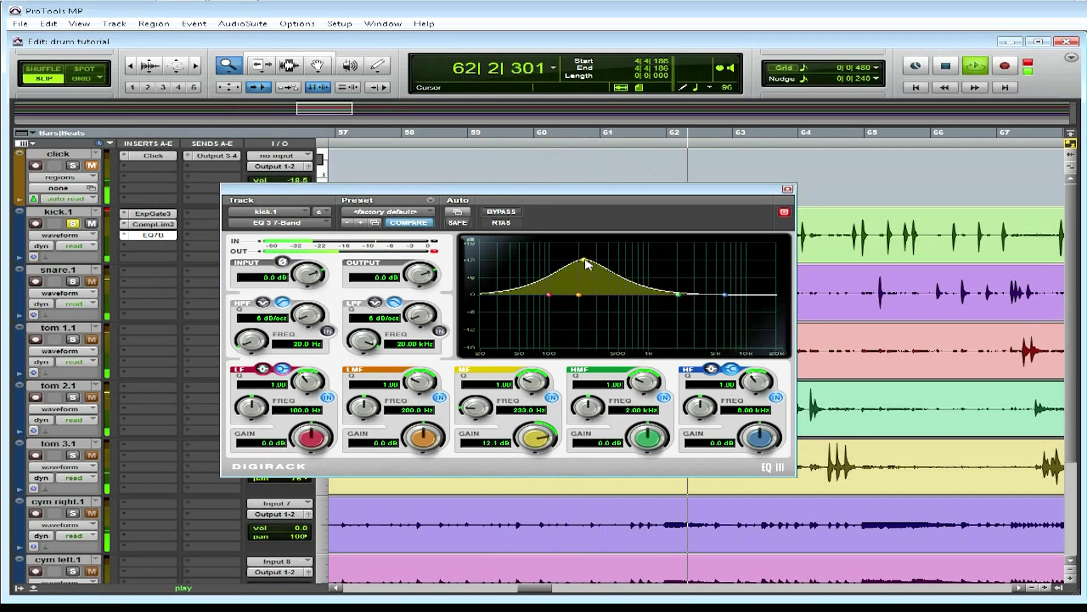
{"action": "left_click_drag", "start_coordinate": [590, 261], "coordinate": [635, 286]}
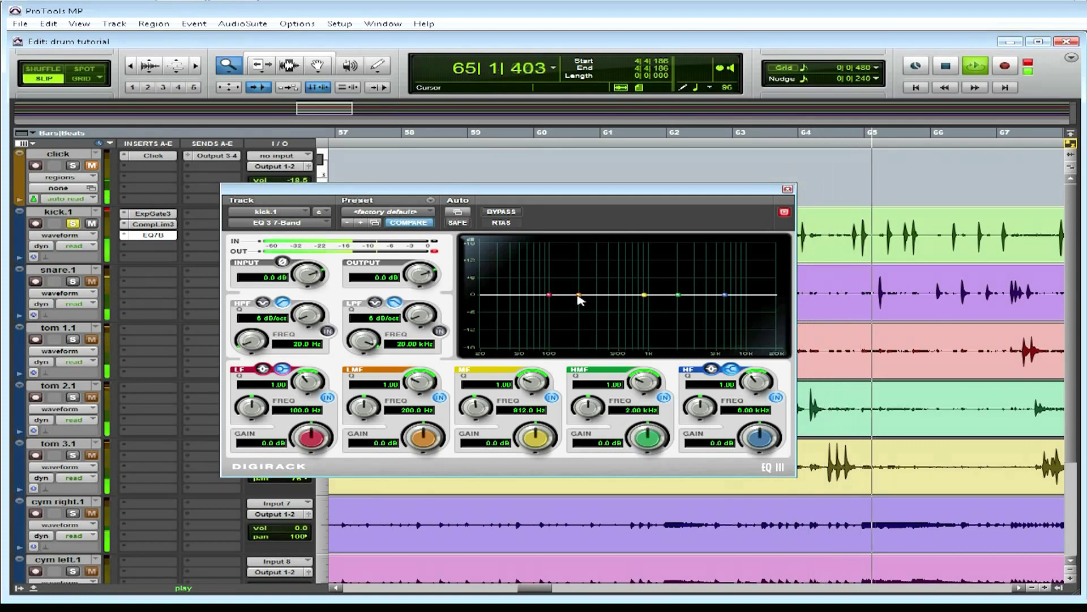
{"action": "left_click_drag", "start_coordinate": [579, 296], "coordinate": [588, 328]}
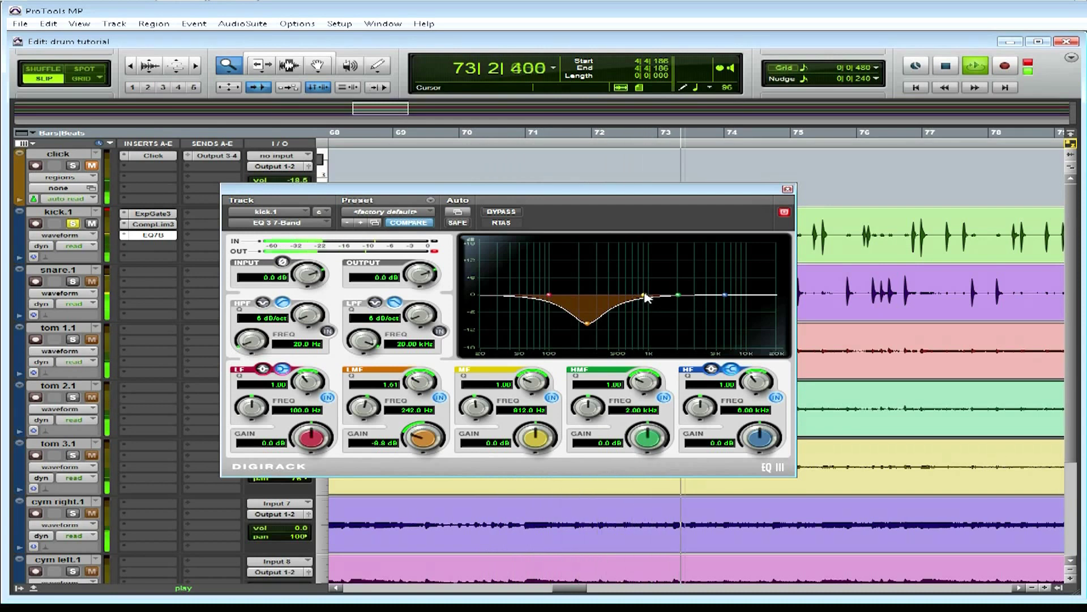
{"action": "left_click_drag", "start_coordinate": [644, 295], "coordinate": [622, 329]}
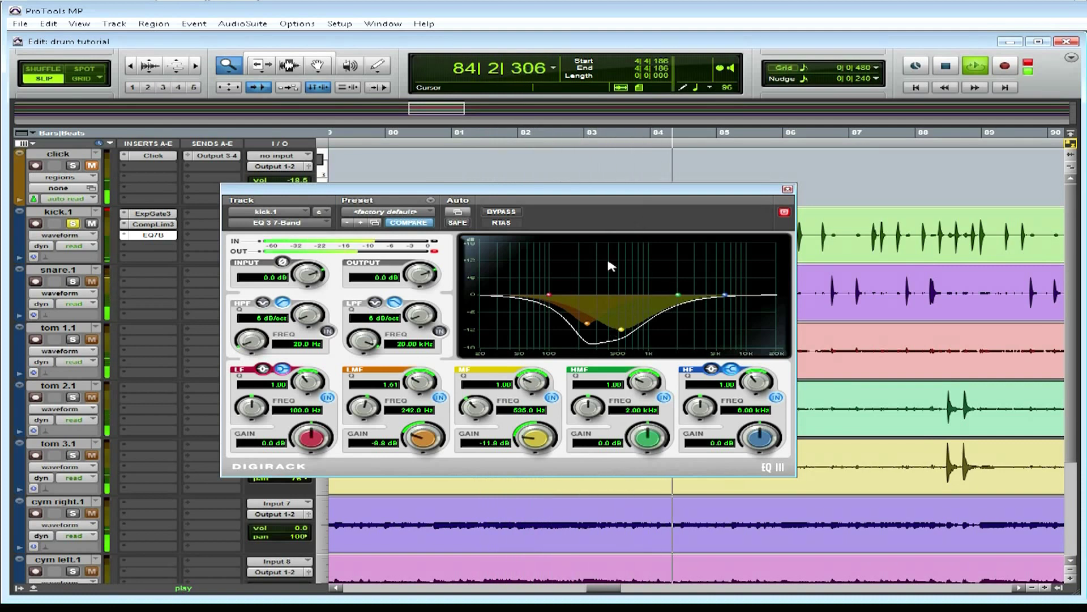
{"action": "left_click_drag", "start_coordinate": [621, 334], "coordinate": [620, 335]}
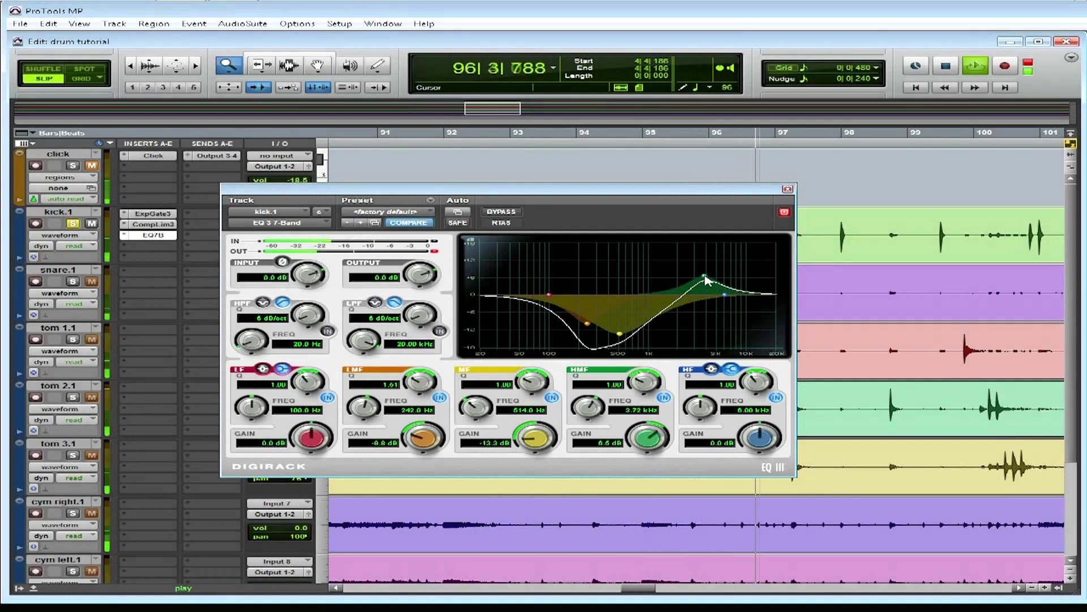
Step: Boost the kick EQ's HMF band by 7.8 dB at 4.02 kHz and close the EQ
{"action": "left_click_drag", "start_coordinate": [711, 279], "coordinate": [710, 278]}
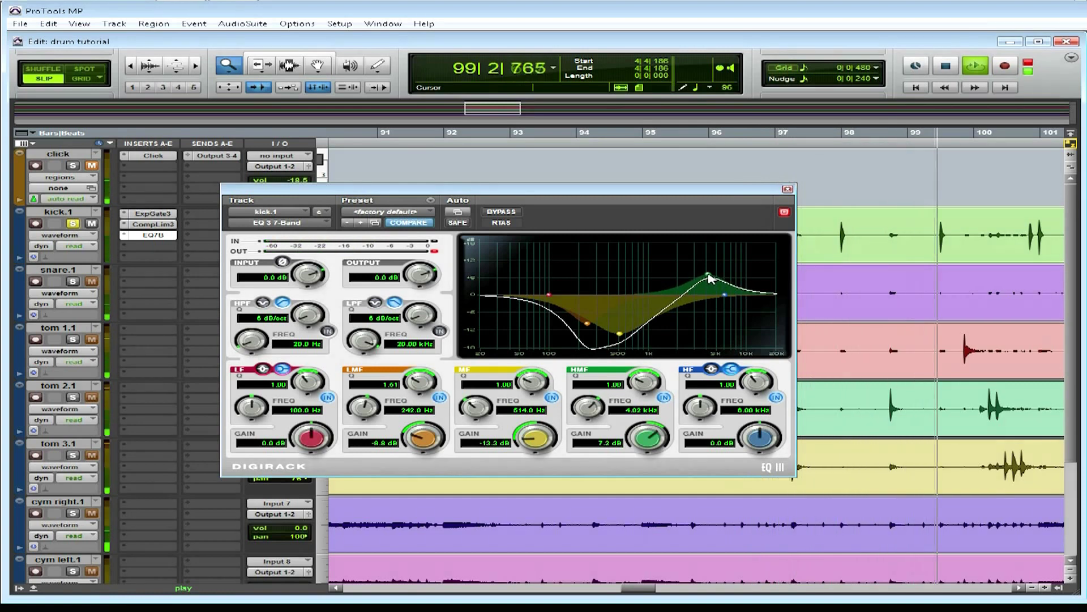
{"action": "left_click_drag", "start_coordinate": [711, 279], "coordinate": [711, 275]}
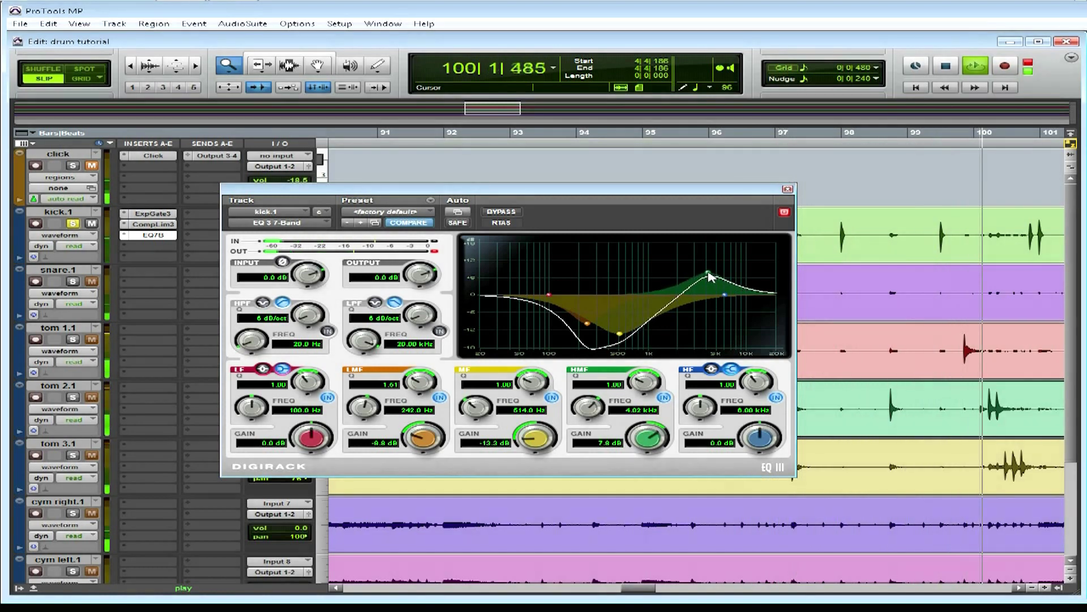
{"action": "left_click", "coordinate": [787, 191]}
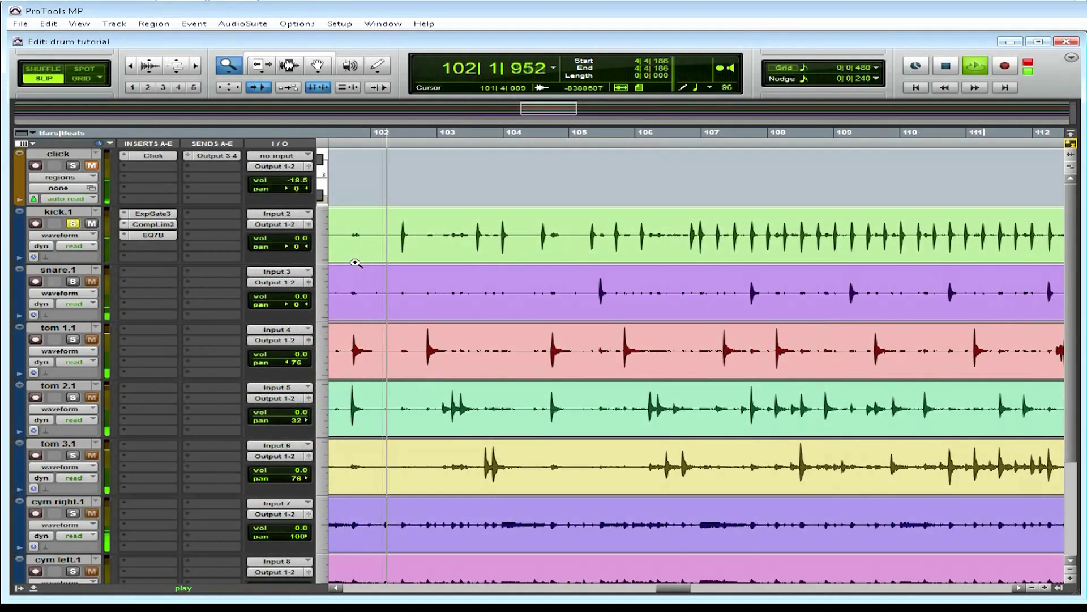
{"action": "left_click", "coordinate": [688, 148]}
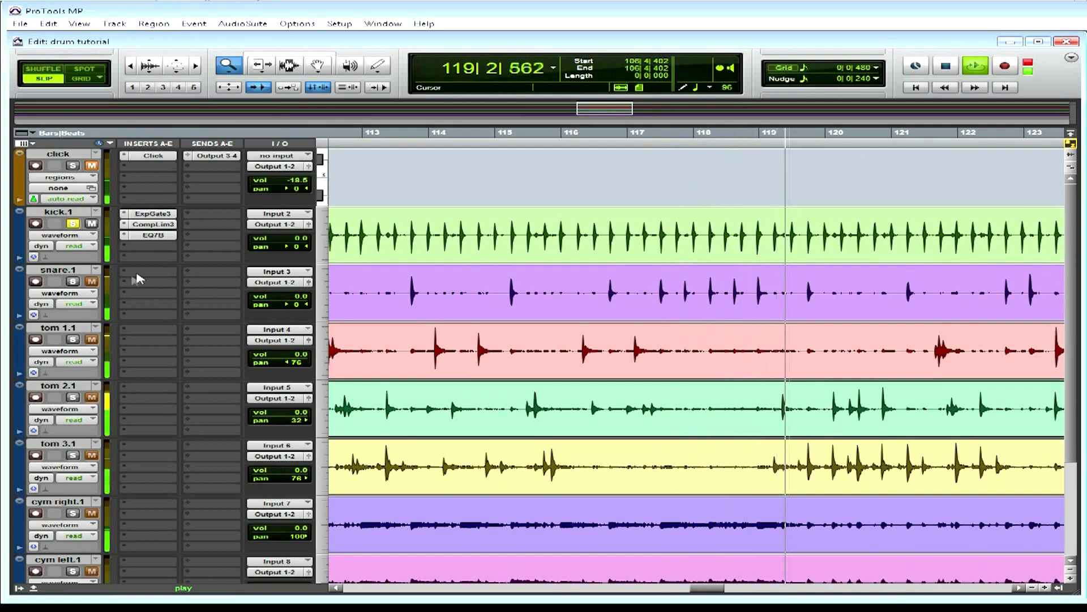
{"action": "double_click", "coordinate": [227, 70]}
{"action": "left_click_drag", "start_coordinate": [334, 293], "coordinate": [404, 293]}
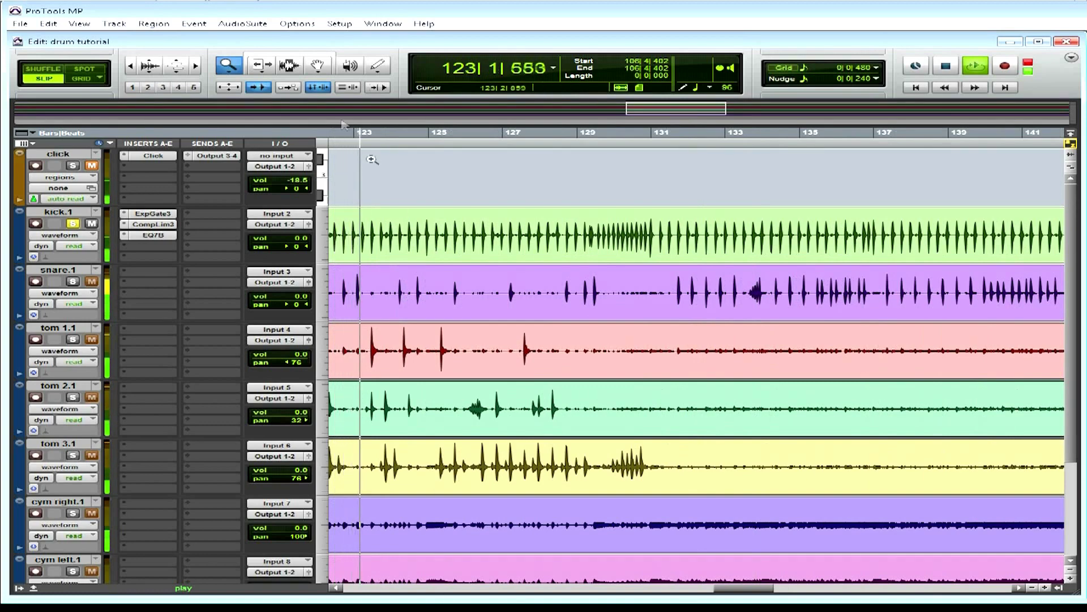
Step: Stop playback, solo snare.1 instead of kick.1 and restart playback from 5|3|332
{"action": "double_click", "coordinate": [232, 67]}
{"action": "key", "text": "space"}
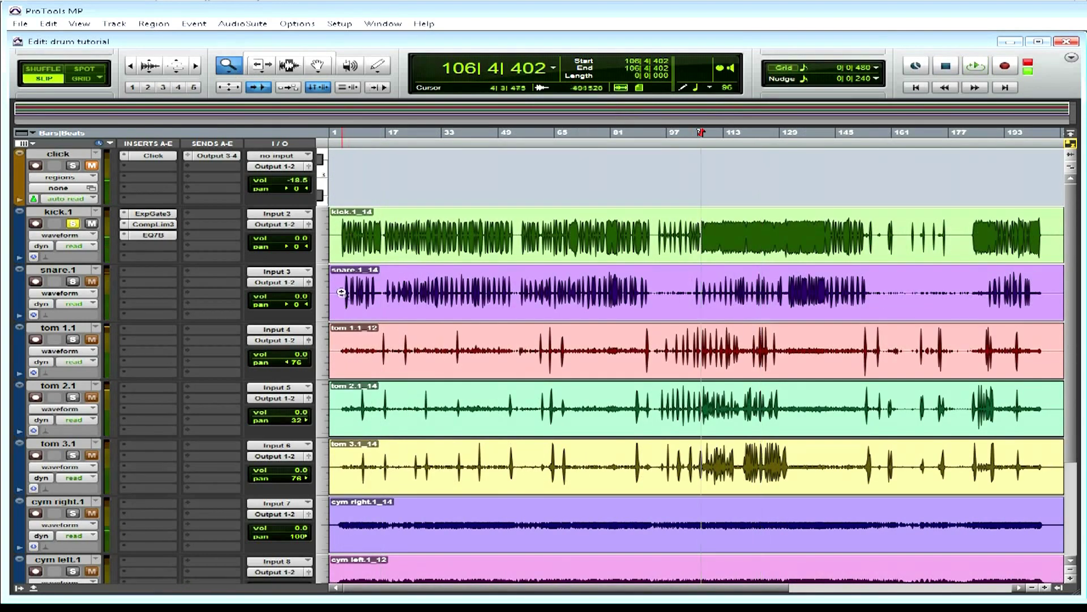
{"action": "left_click_drag", "start_coordinate": [339, 285], "coordinate": [370, 289]}
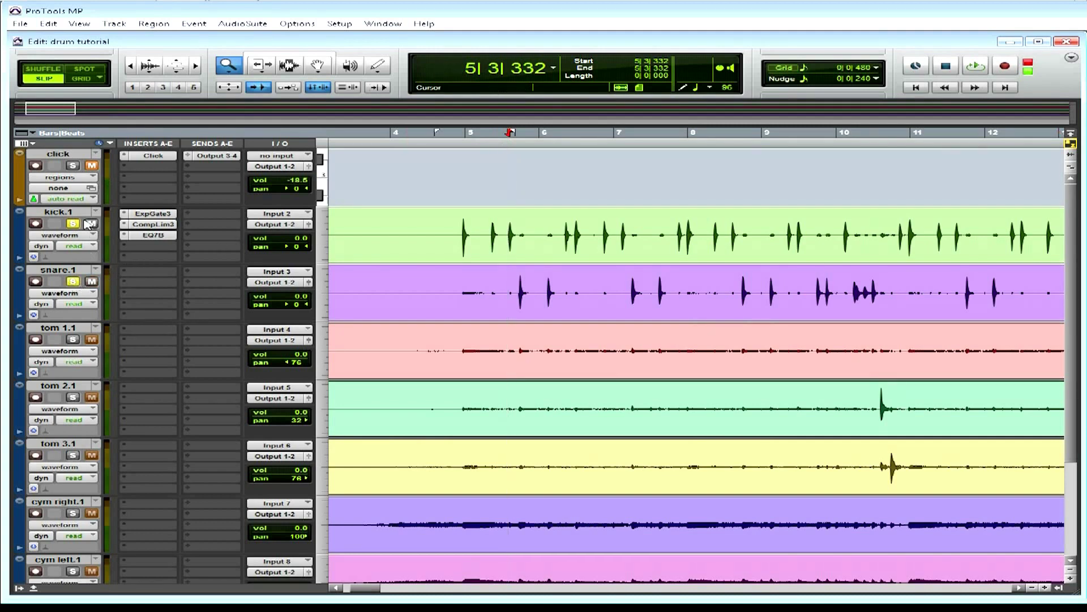
{"action": "key", "text": "space"}
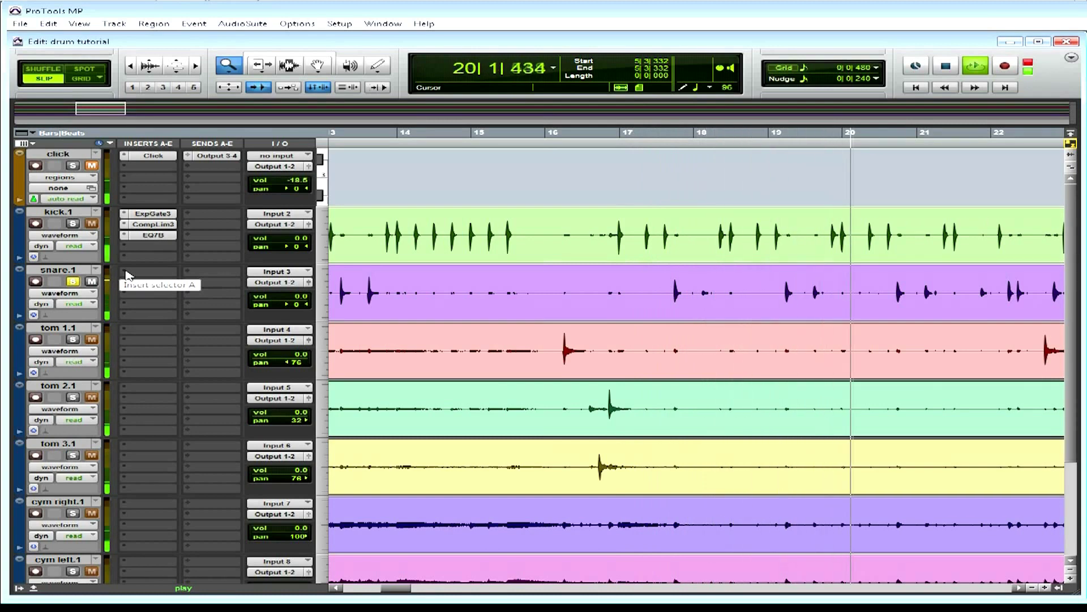
Step: Insert the mono Compressor/Limiter Dyn 3 in the first insert slot of snare.1
{"action": "left_click", "coordinate": [125, 276]}
{"action": "mouse_move", "coordinate": [169, 290]}
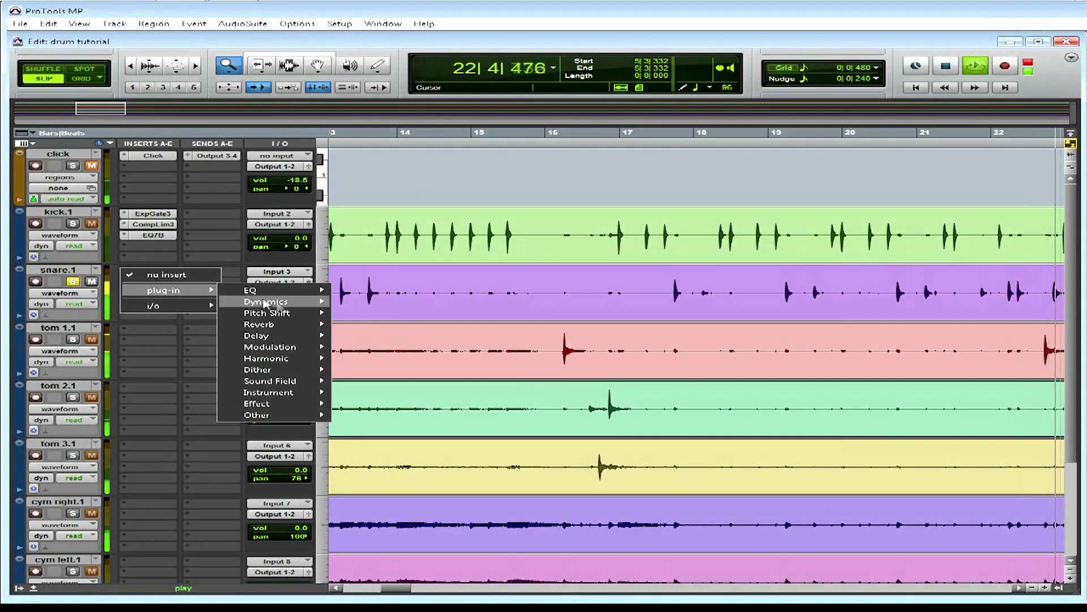
{"action": "mouse_move", "coordinate": [265, 303]}
{"action": "left_click", "coordinate": [368, 313]}
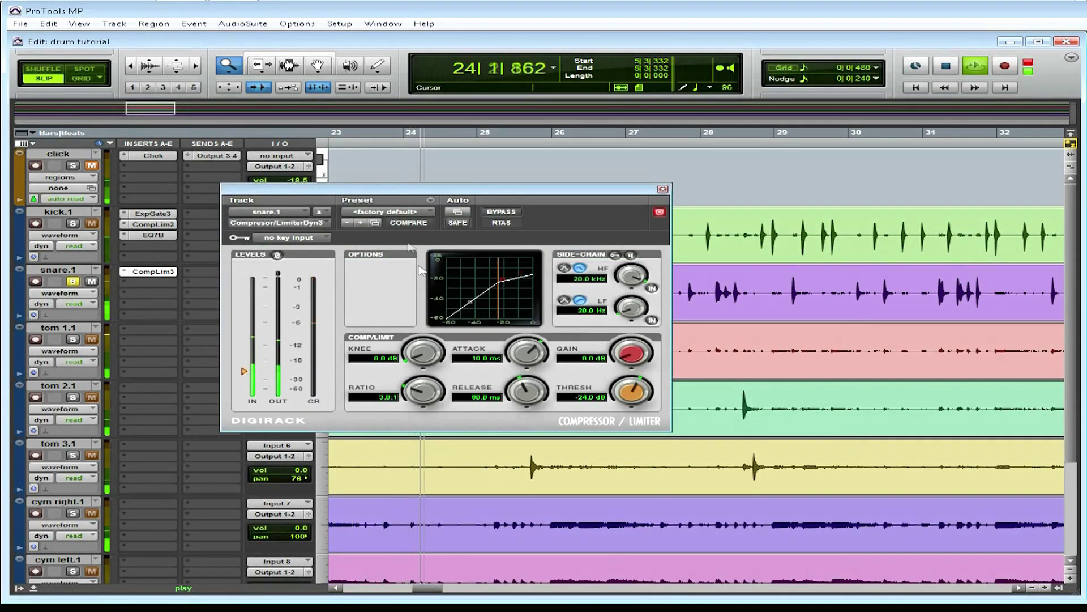
Step: Load the Snare Comp preset in the snare compressor, set its threshold to -19.7 dB and close it
{"action": "left_click", "coordinate": [417, 214]}
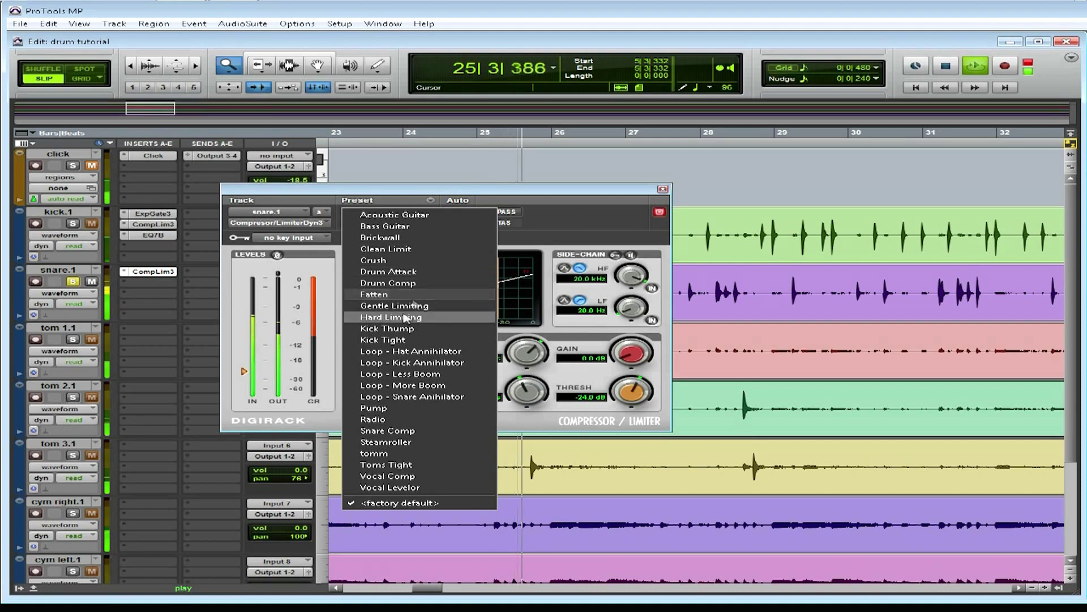
{"action": "left_click", "coordinate": [425, 430]}
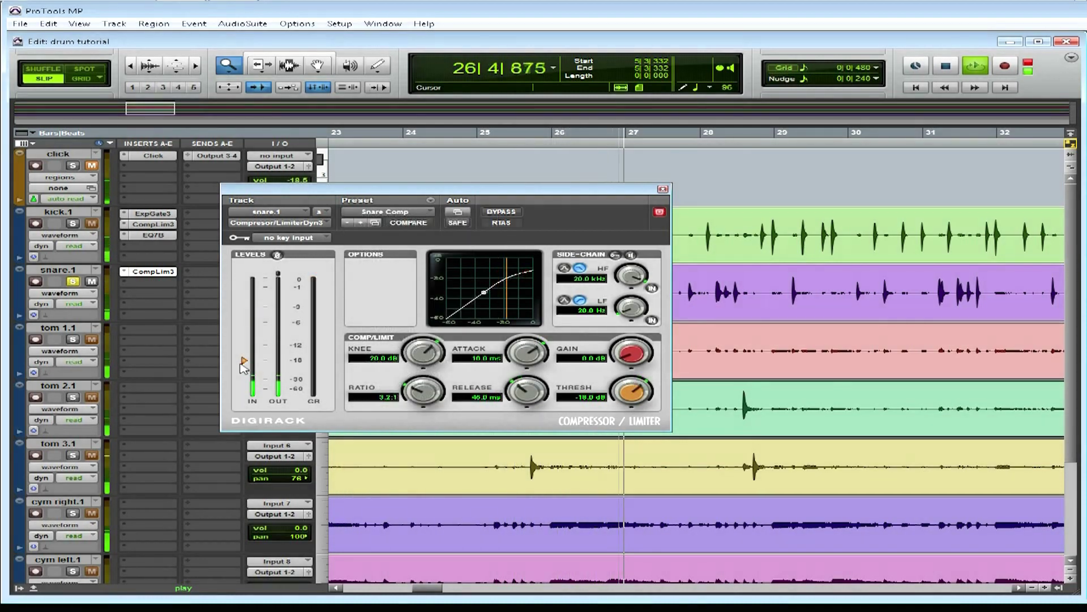
{"action": "left_click_drag", "start_coordinate": [247, 365], "coordinate": [252, 369]}
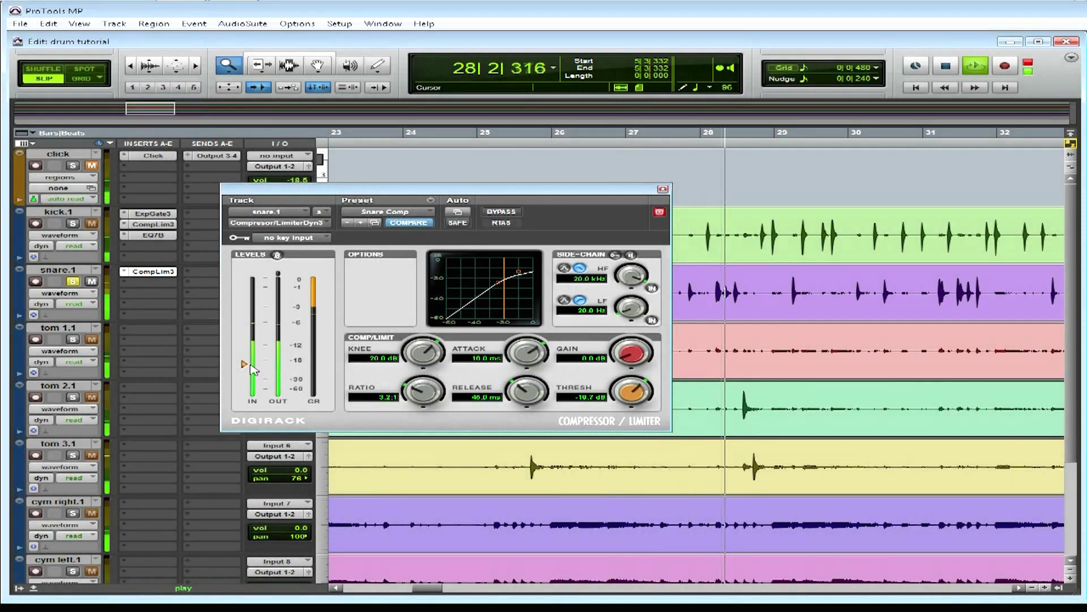
{"action": "left_click", "coordinate": [663, 188]}
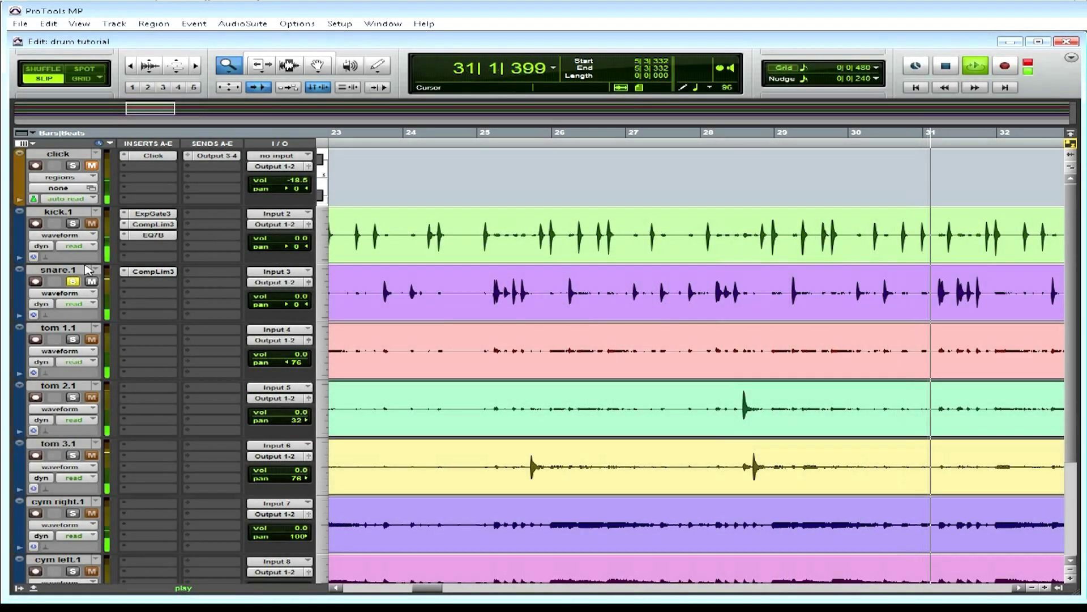
Step: Insert the mono EQ 3 7-Band below the compressor on snare.1 and cut its MF band by 10 dB at about 389 Hz
{"action": "left_click", "coordinate": [121, 285]}
{"action": "mouse_move", "coordinate": [164, 300]}
{"action": "mouse_move", "coordinate": [261, 301]}
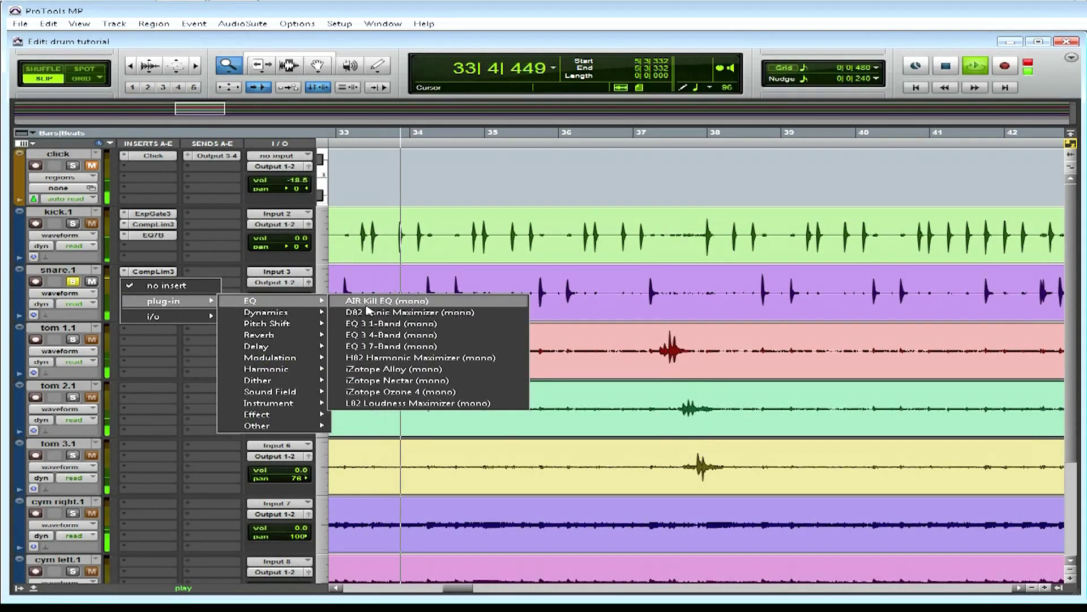
{"action": "left_click", "coordinate": [390, 346]}
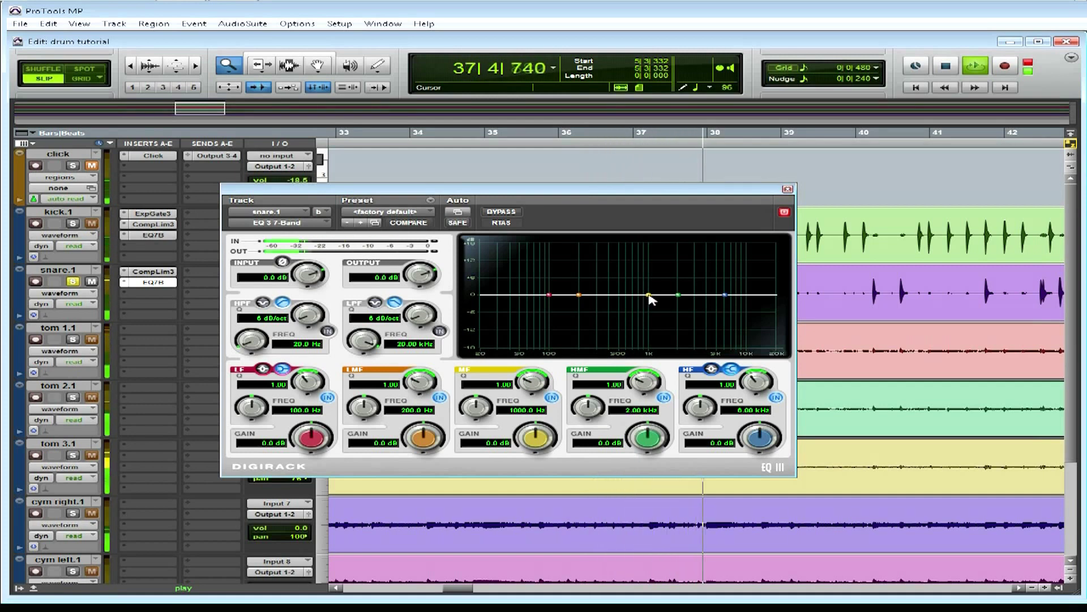
{"action": "left_click_drag", "start_coordinate": [647, 293], "coordinate": [606, 328]}
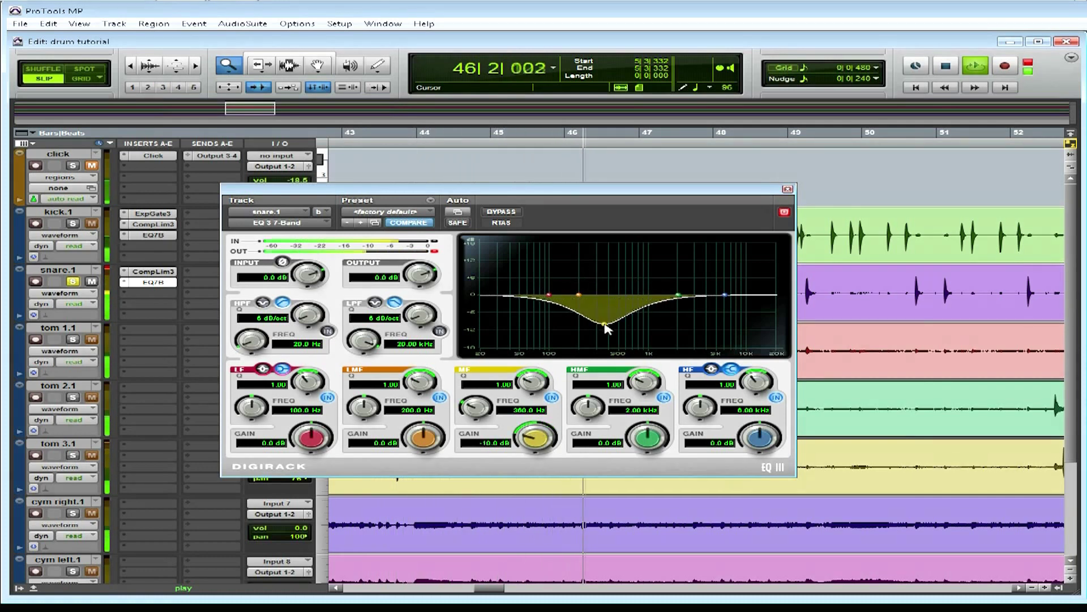
{"action": "left_click_drag", "start_coordinate": [605, 324], "coordinate": [608, 324]}
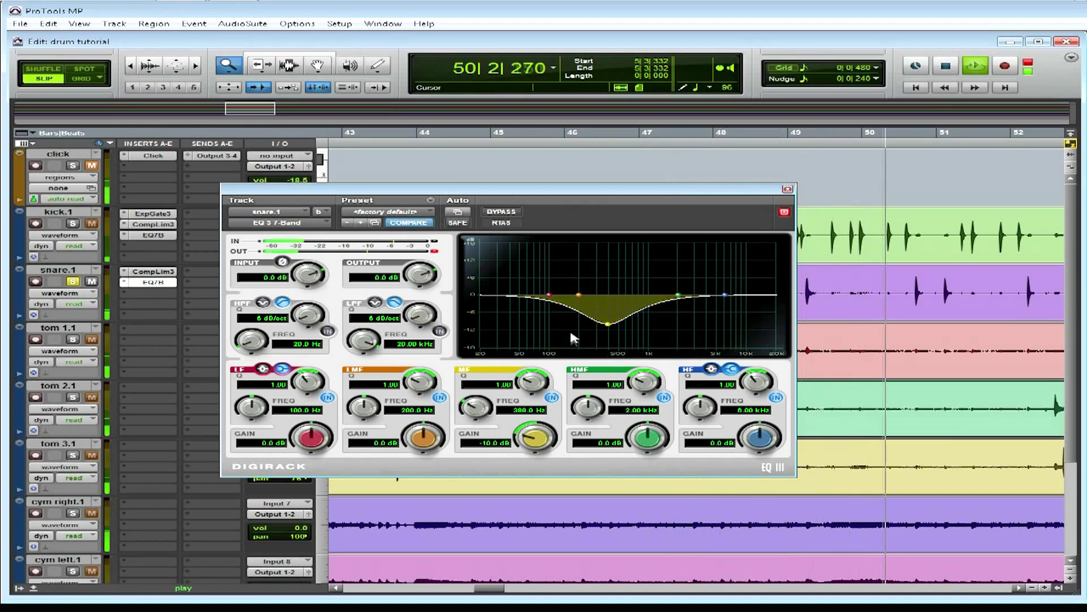
Step: Set the snare.1 EQ's MF band to Q 1.20 and -16.8 dB at about 405 Hz, and close the EQ
{"action": "left_click_drag", "start_coordinate": [522, 383], "coordinate": [522, 378]}
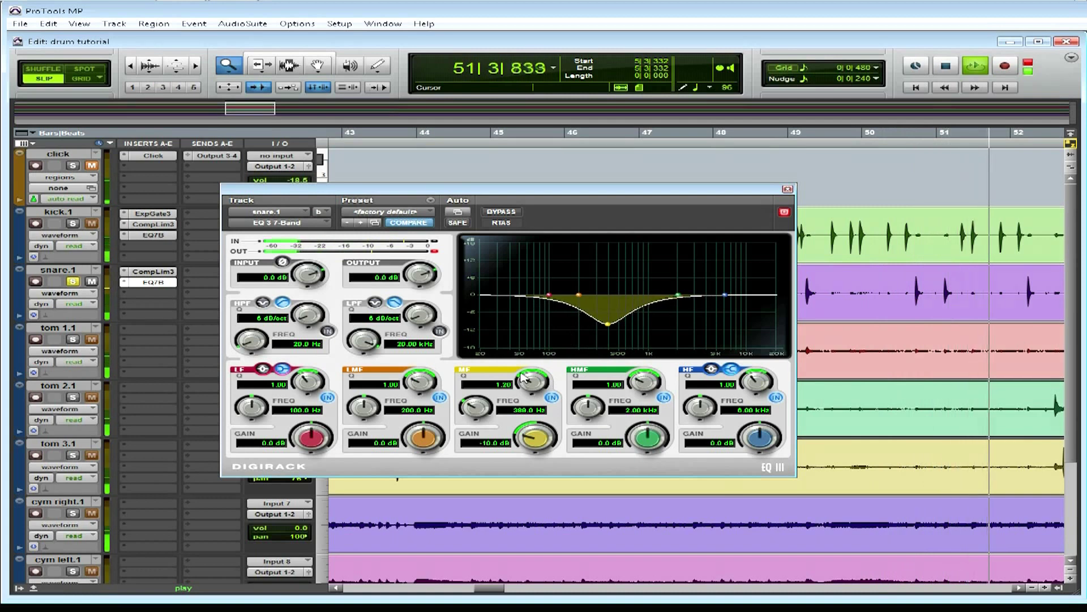
{"action": "left_click_drag", "start_coordinate": [608, 326], "coordinate": [607, 342]}
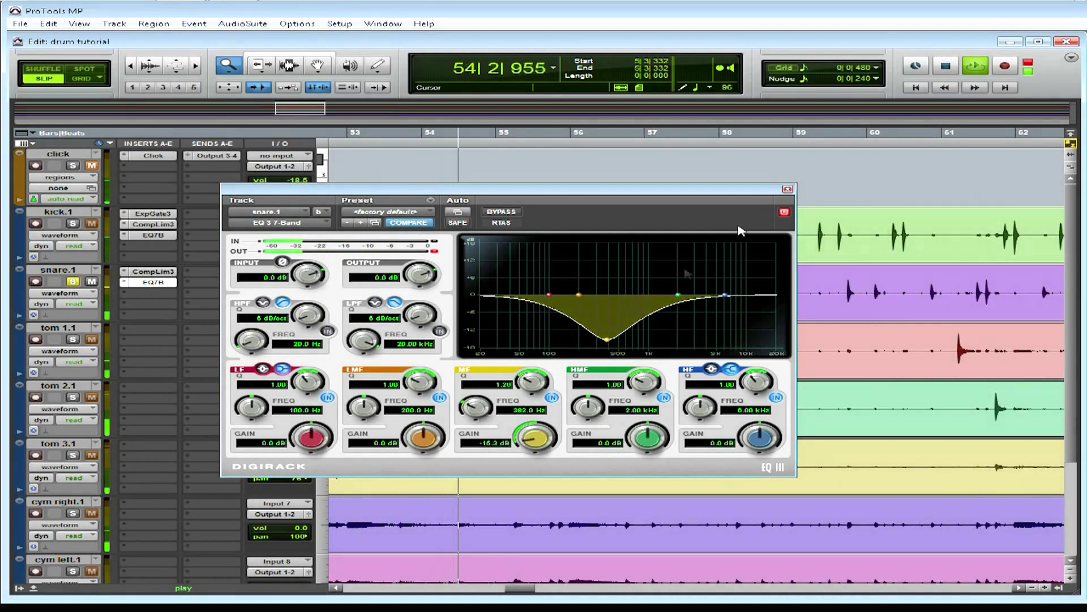
{"action": "left_click", "coordinate": [788, 190]}
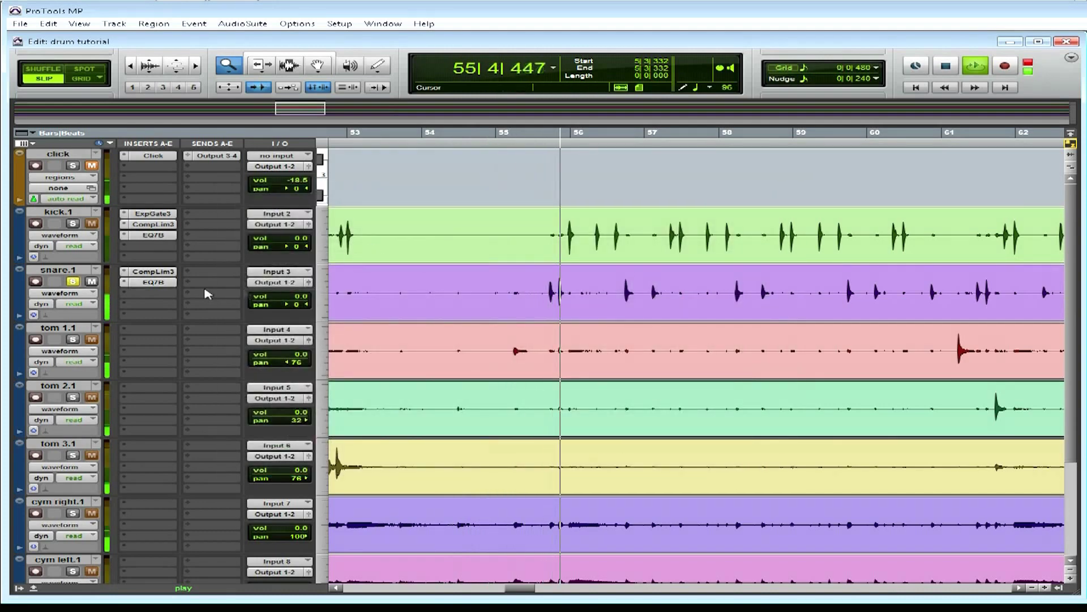
{"action": "left_click", "coordinate": [166, 283]}
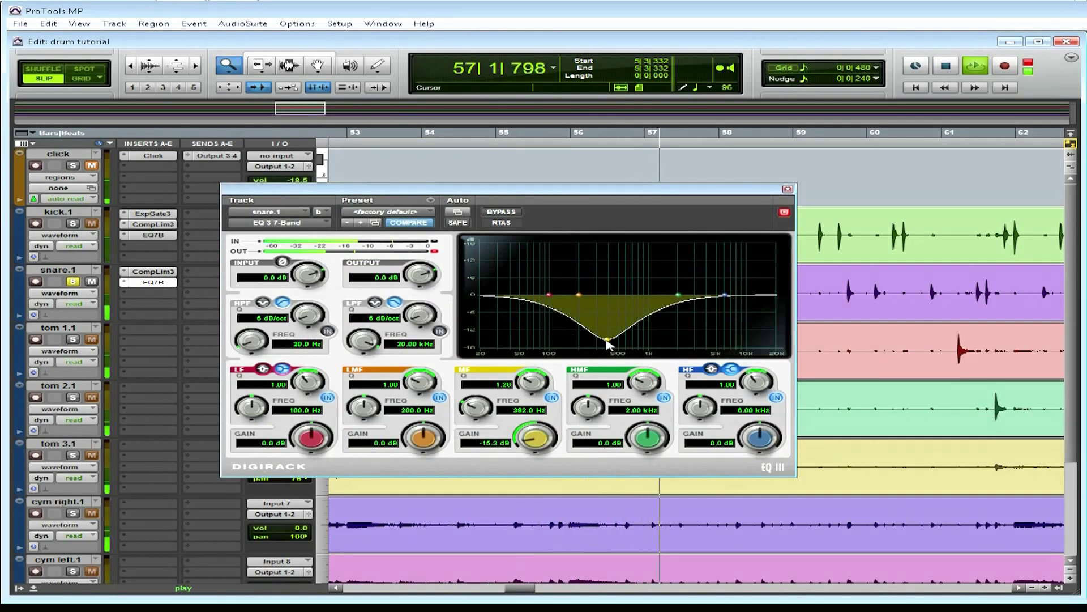
{"action": "left_click_drag", "start_coordinate": [609, 341], "coordinate": [609, 344]}
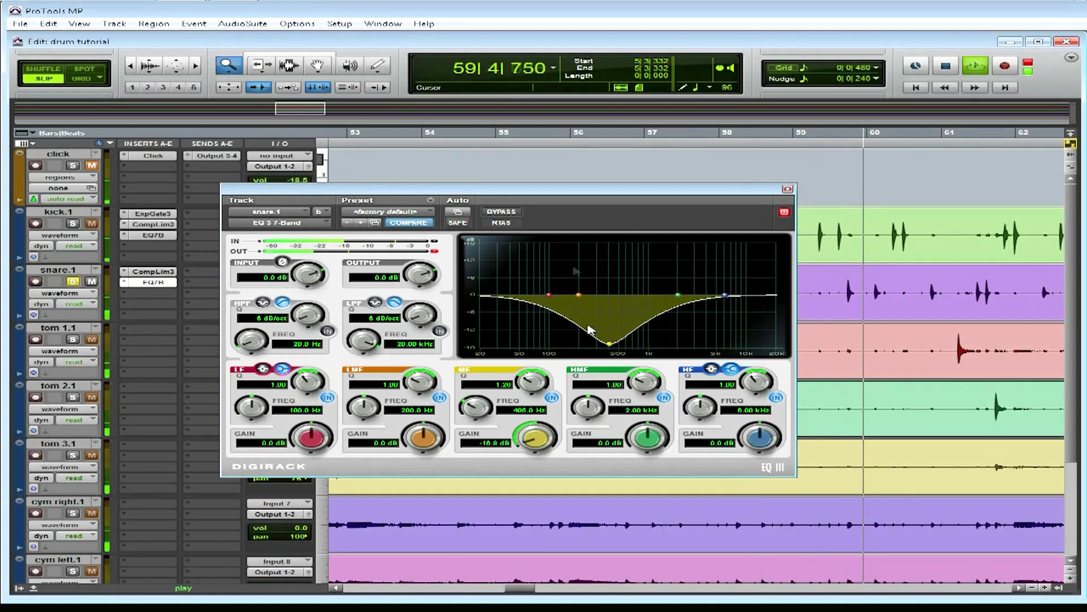
{"action": "left_click", "coordinate": [788, 191]}
Step: Solo kick.1 alongside the snare and set its EQ's HMF band to Q 1.66 and 11.2 dB at 3.62 kHz
{"action": "left_click", "coordinate": [73, 223]}
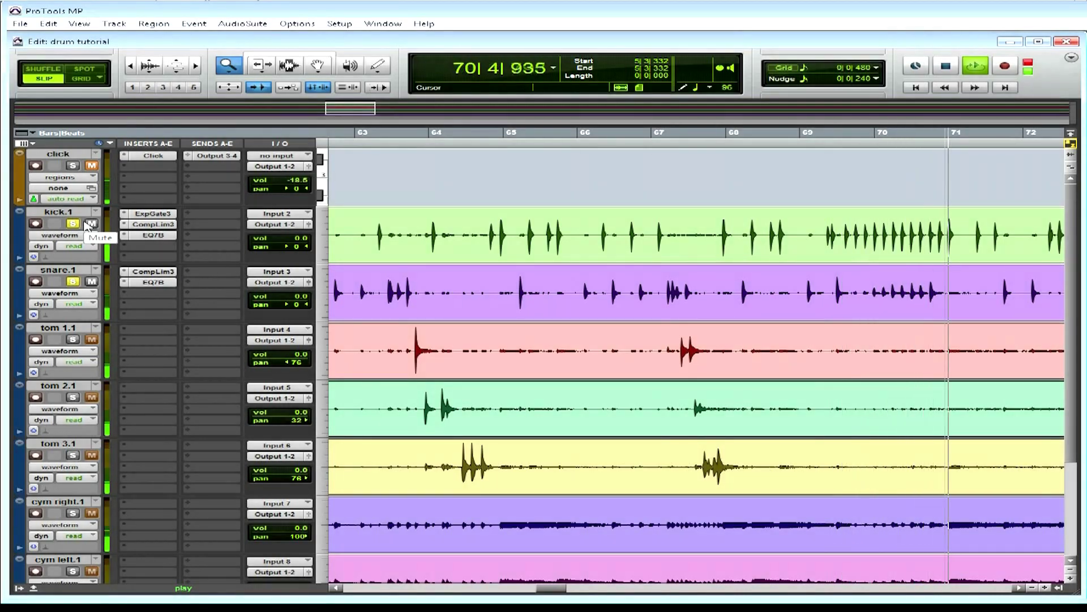
{"action": "left_click", "coordinate": [159, 237]}
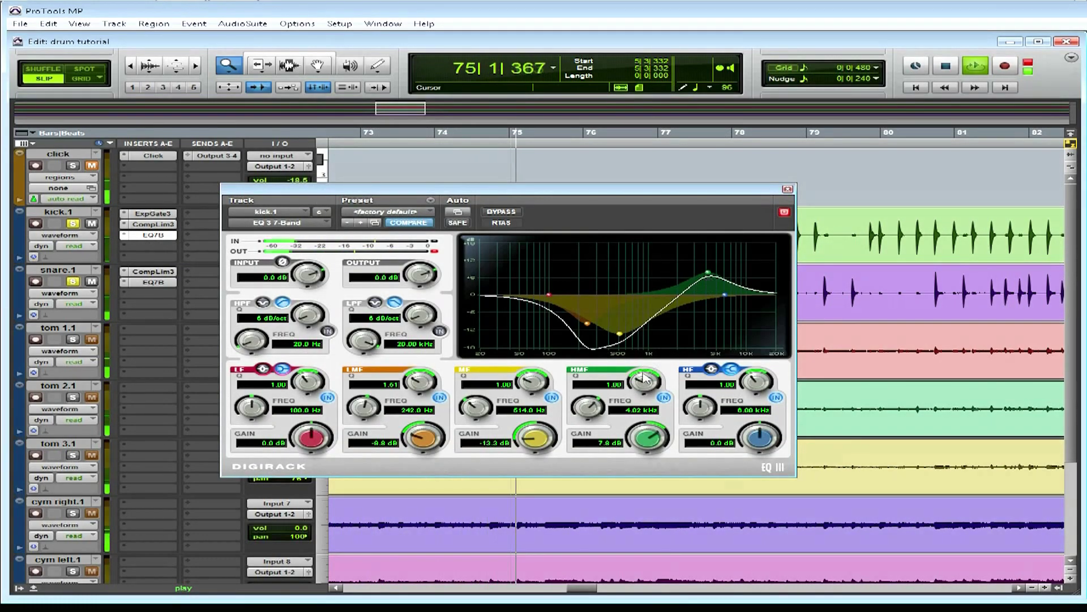
{"action": "left_click_drag", "start_coordinate": [644, 383], "coordinate": [642, 371]}
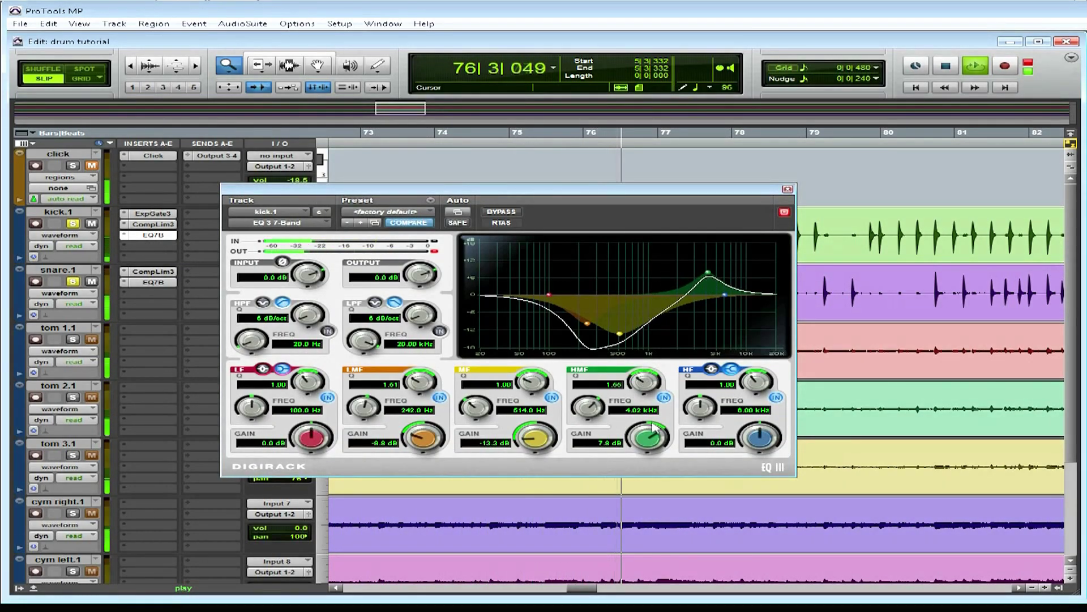
{"action": "left_click_drag", "start_coordinate": [646, 437], "coordinate": [589, 416]}
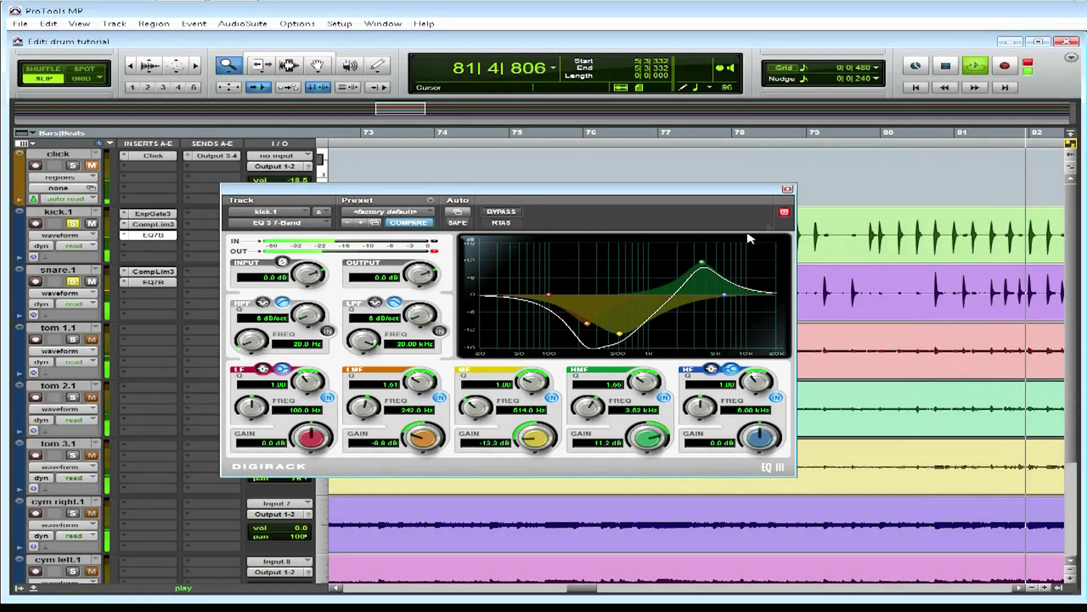
{"action": "left_click", "coordinate": [788, 190]}
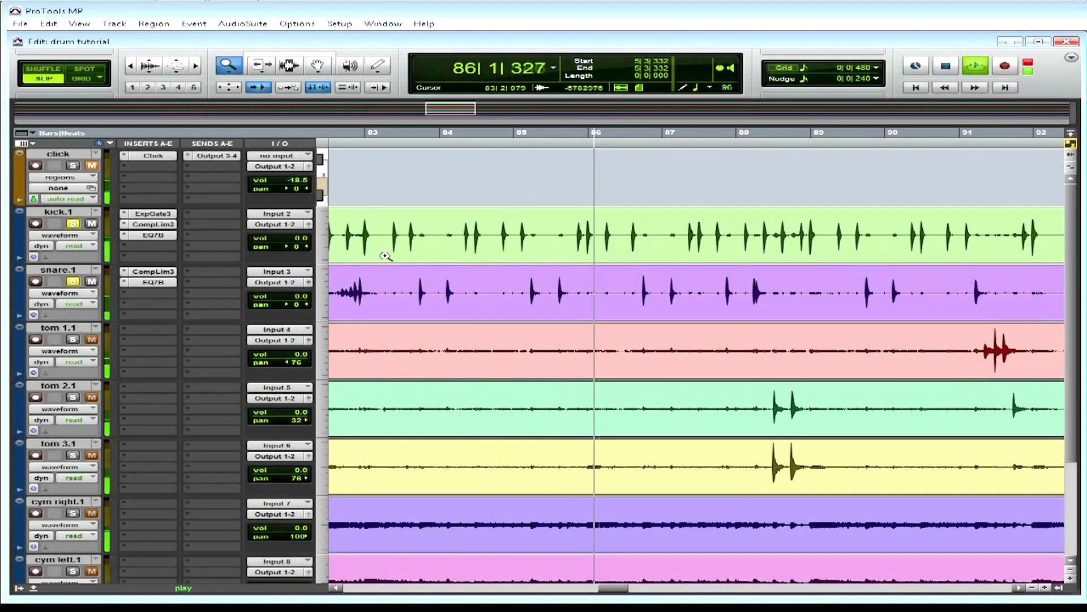
Step: Stop playback, solo only tom 1.1 and audition its fill from 91|2|016 to 91|4|731
{"action": "key", "text": "space"}
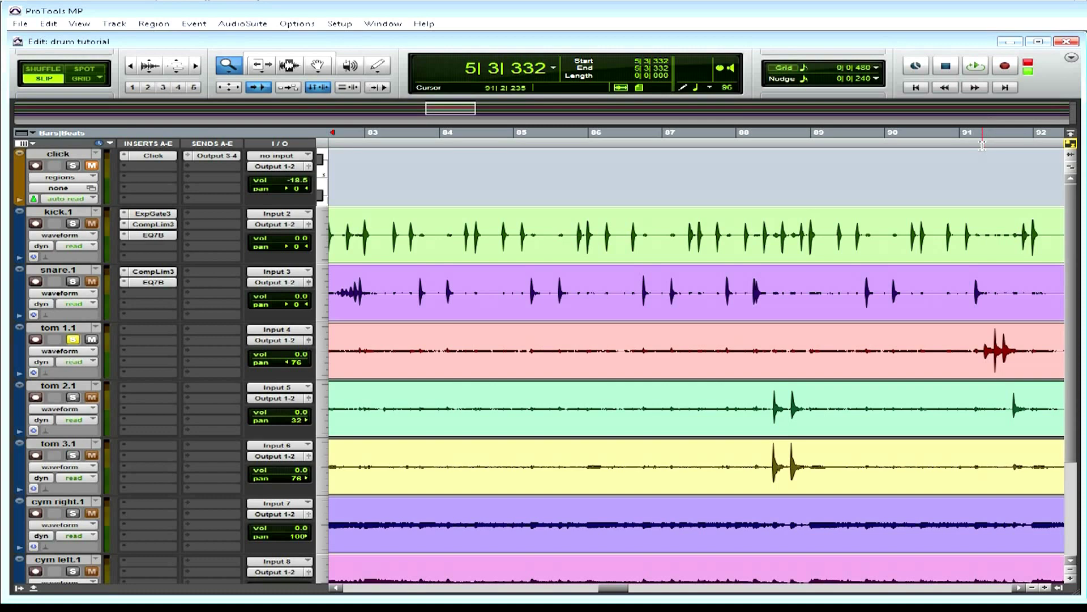
{"action": "left_click_drag", "start_coordinate": [978, 141], "coordinate": [1030, 157]}
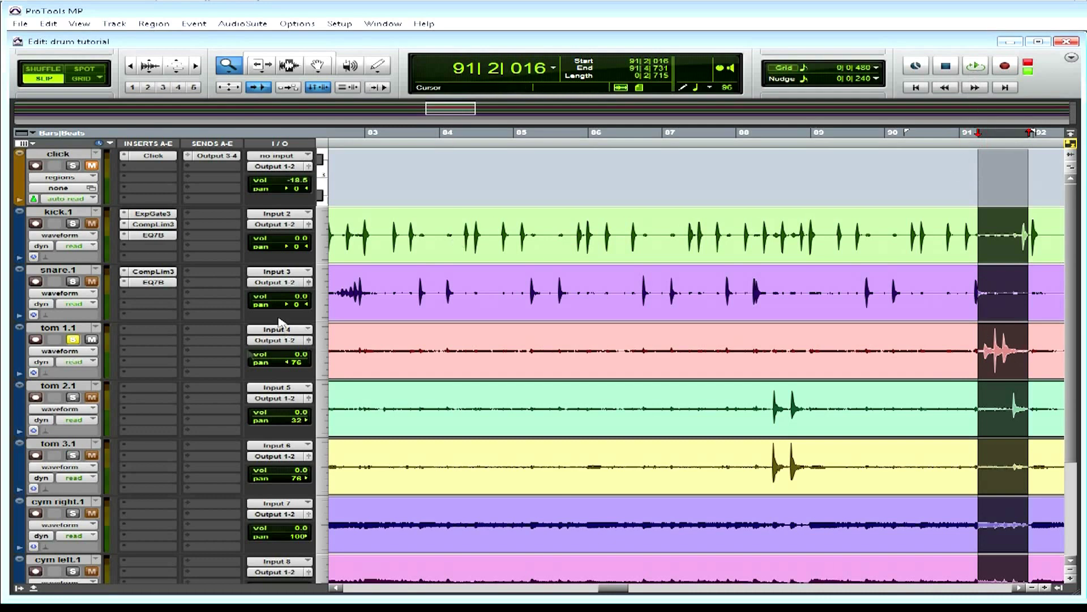
{"action": "left_click", "coordinate": [983, 68]}
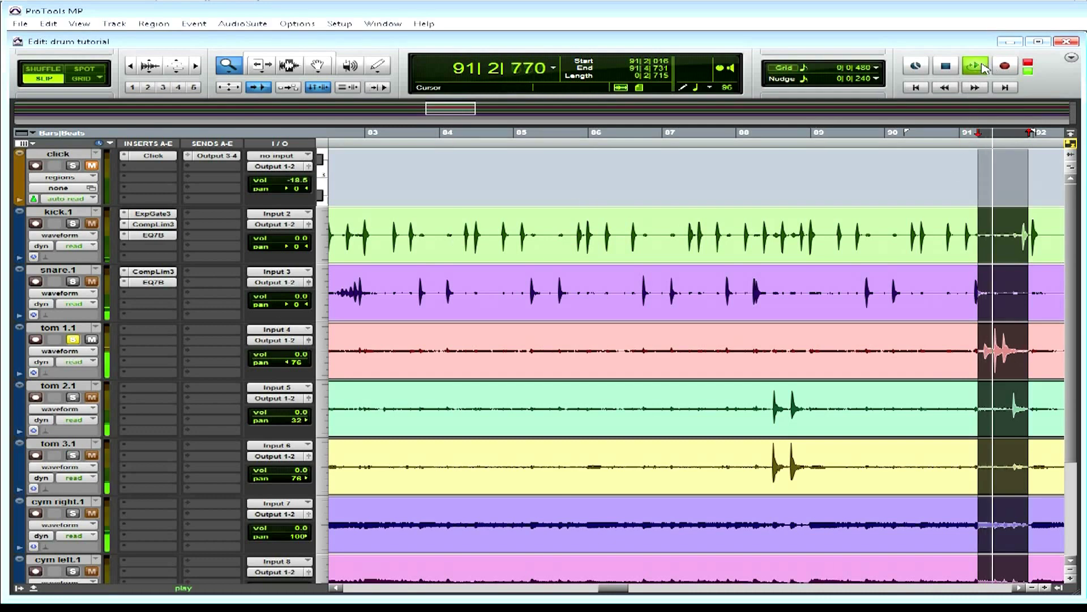
{"action": "key", "text": "space"}
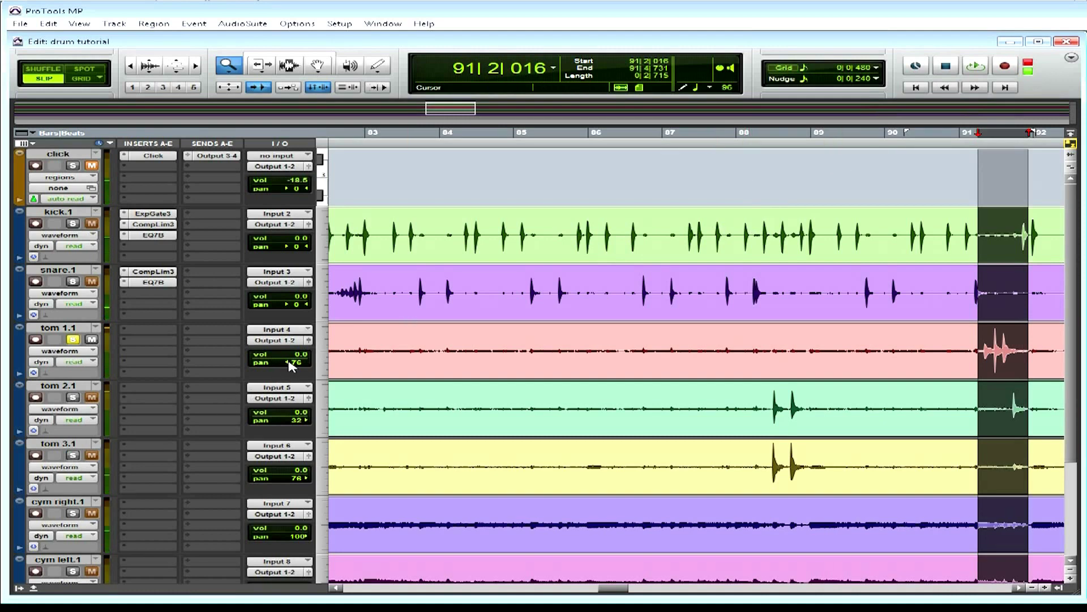
Step: Centre the pan of tom 1.1 at 0
{"action": "left_click_drag", "start_coordinate": [291, 366], "coordinate": [296, 369]}
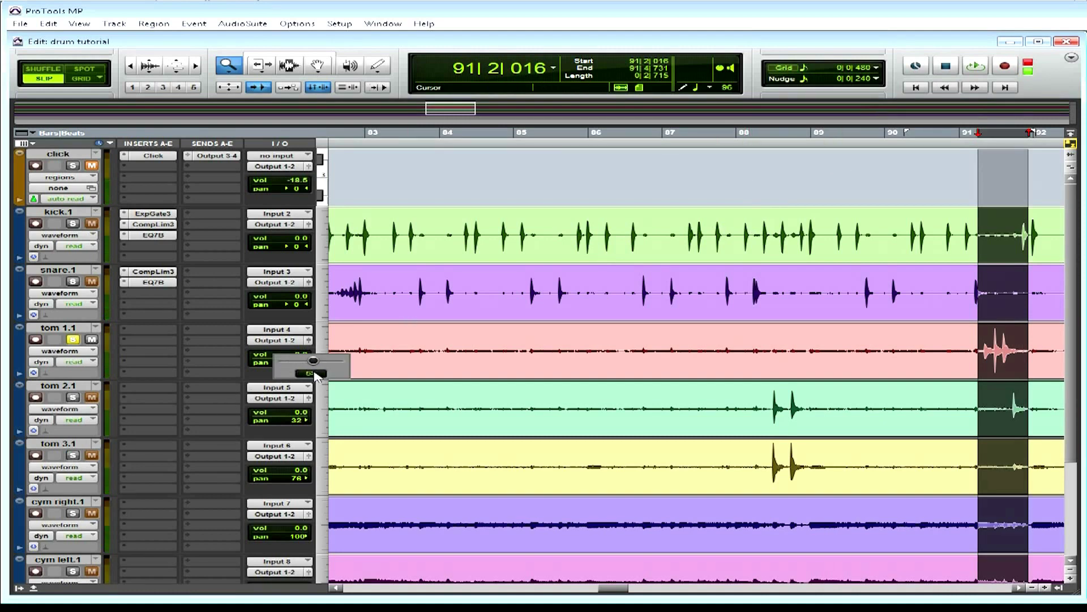
{"action": "left_click_drag", "start_coordinate": [313, 377], "coordinate": [314, 377]}
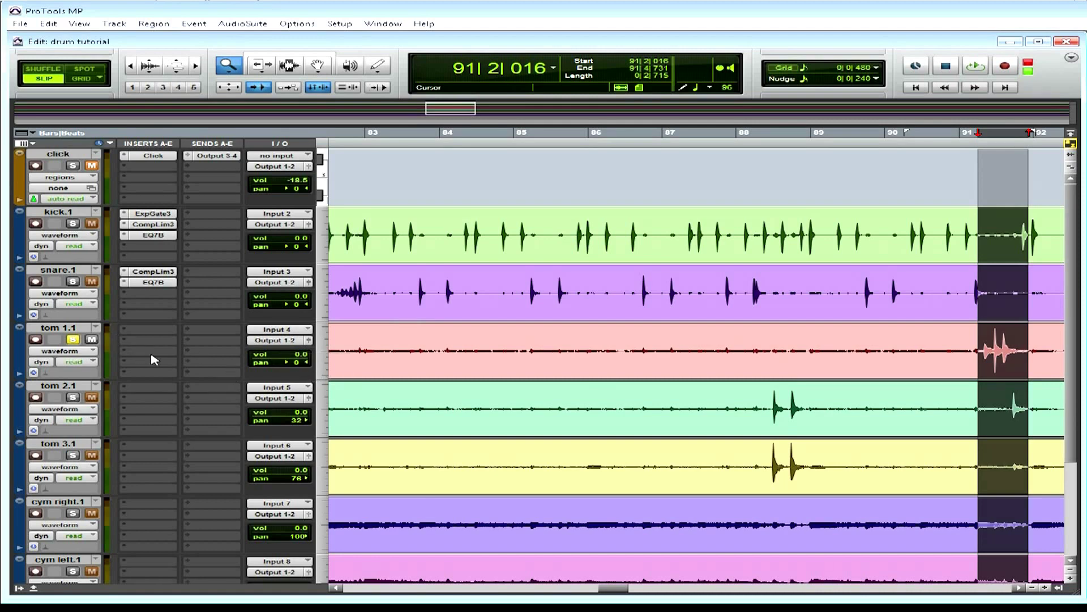
{"action": "left_click", "coordinate": [126, 334]}
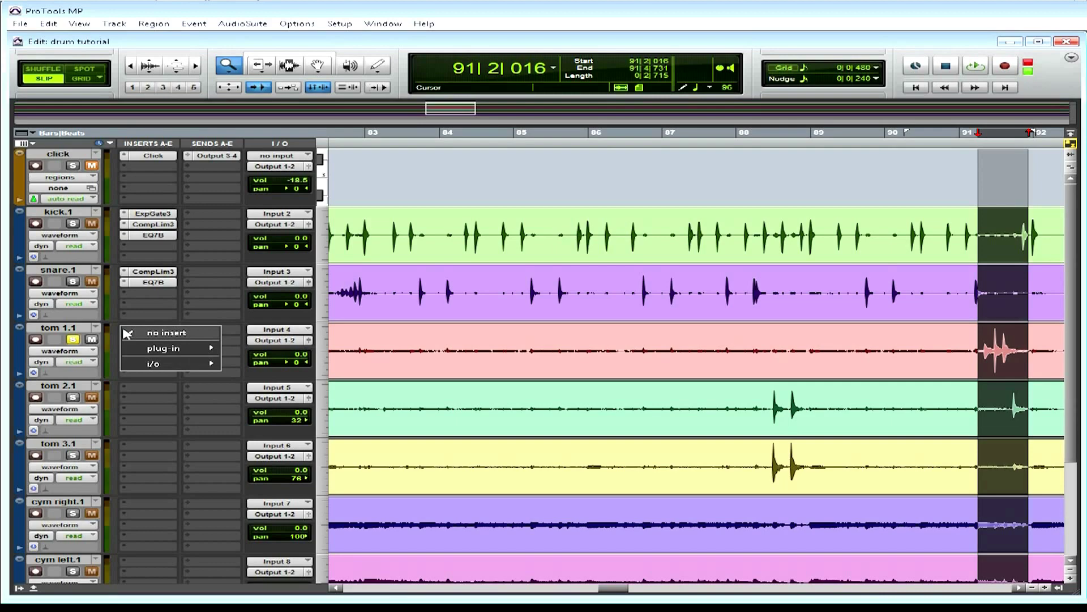
{"action": "mouse_move", "coordinate": [214, 352]}
{"action": "mouse_move", "coordinate": [250, 351]}
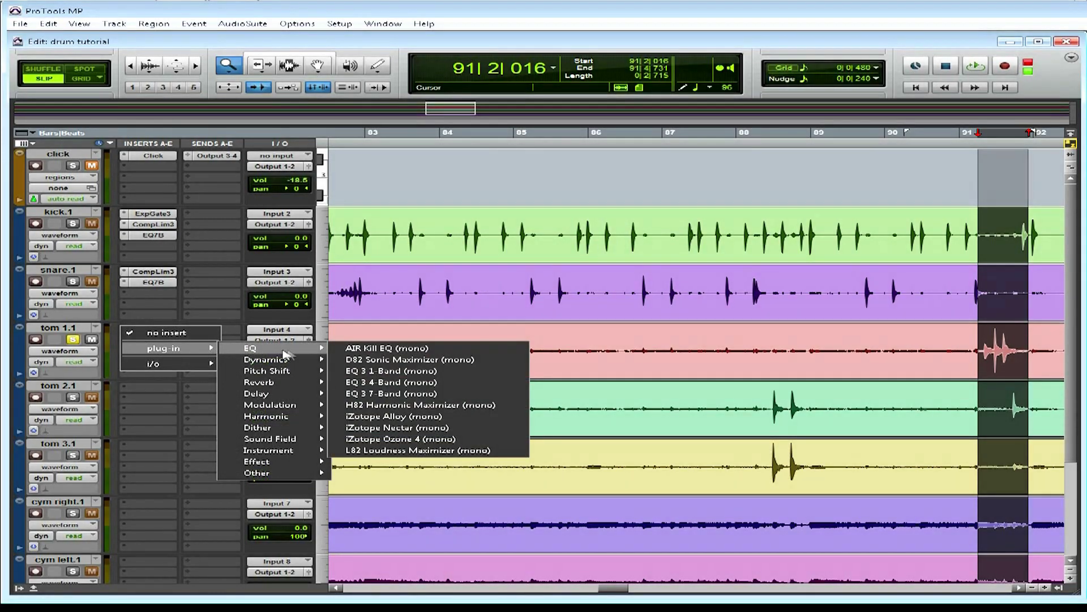
{"action": "mouse_move", "coordinate": [303, 361]}
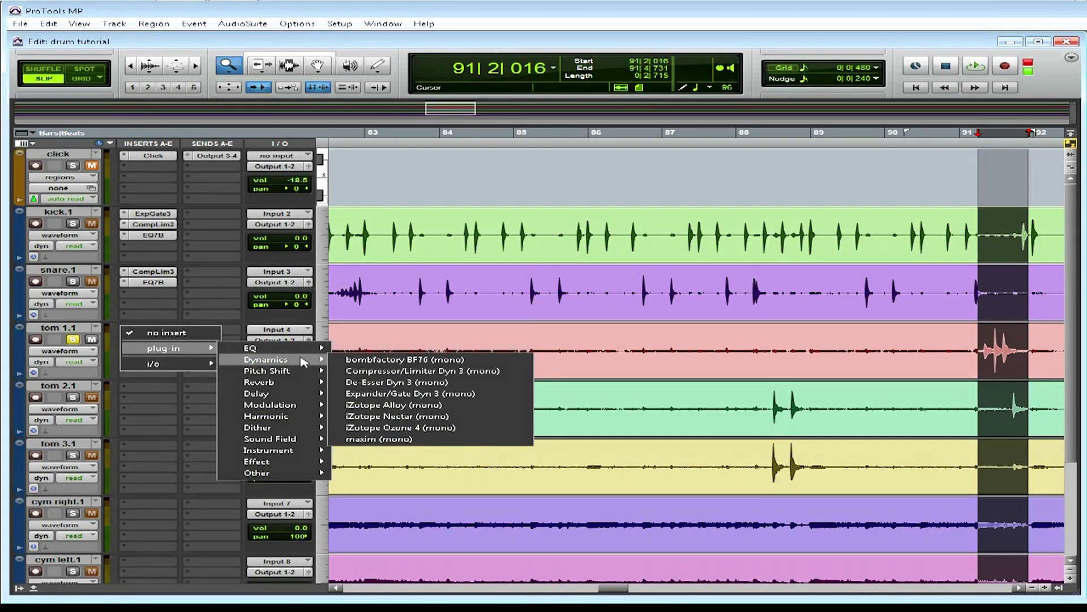
{"action": "left_click", "coordinate": [244, 317]}
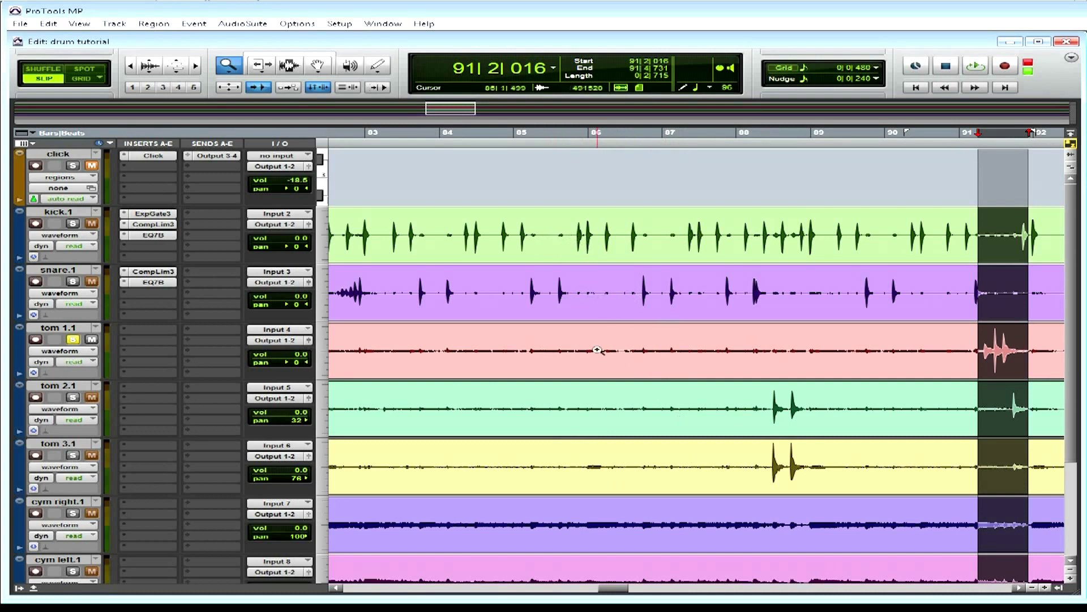
Step: Insert the mono Expander/Gate Dyn 3 in the first insert slot of tom 1.1 and load its tom preset
{"action": "left_click", "coordinate": [131, 336]}
{"action": "mouse_move", "coordinate": [180, 349]}
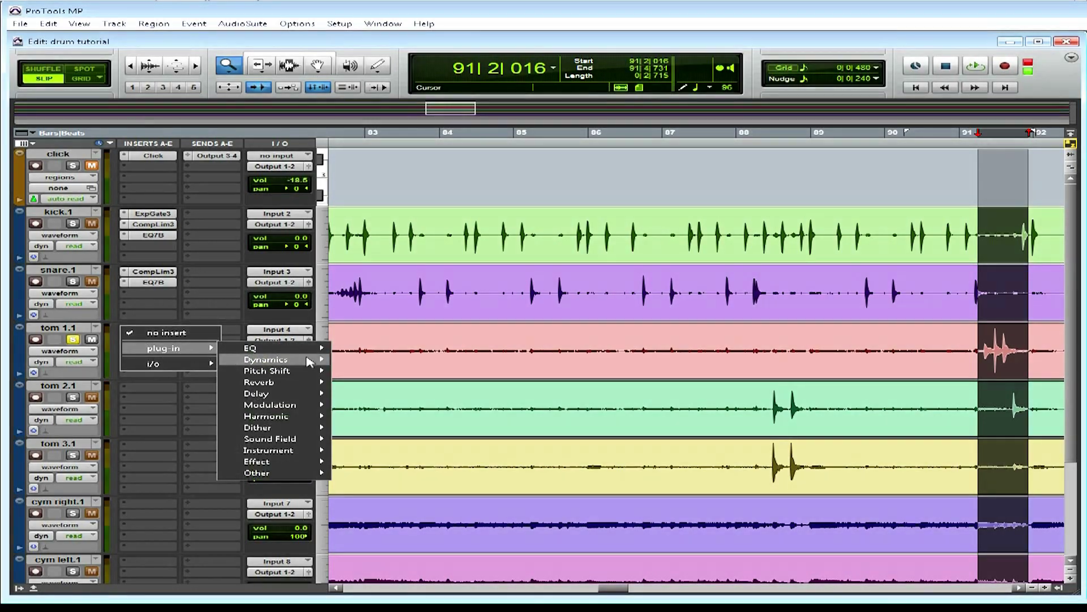
{"action": "mouse_move", "coordinate": [309, 361]}
{"action": "left_click", "coordinate": [402, 395]}
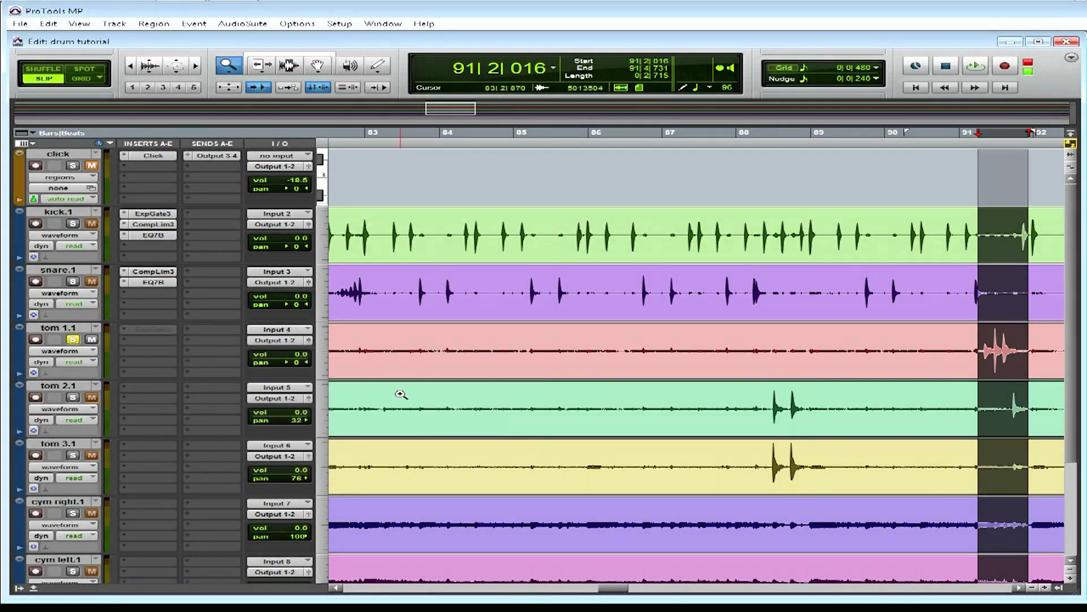
{"action": "left_click", "coordinate": [388, 213]}
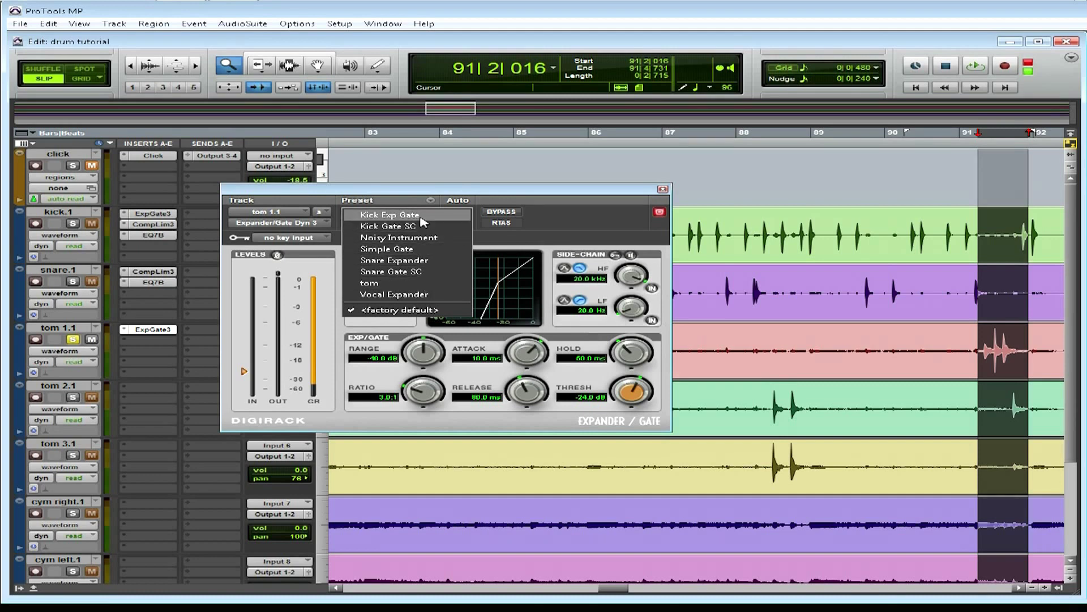
{"action": "left_click", "coordinate": [422, 285]}
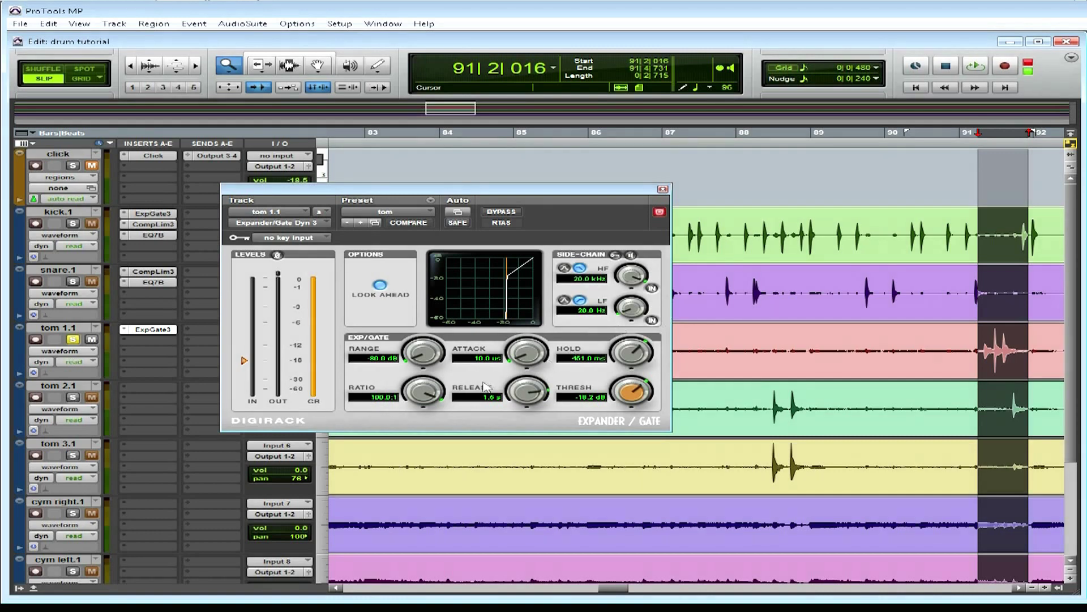
Step: Extend the selection's end to 92|2|480 and audition the gated tom fill, including from 90|1|336
{"action": "key", "text": "space"}
{"action": "key", "text": "space"}
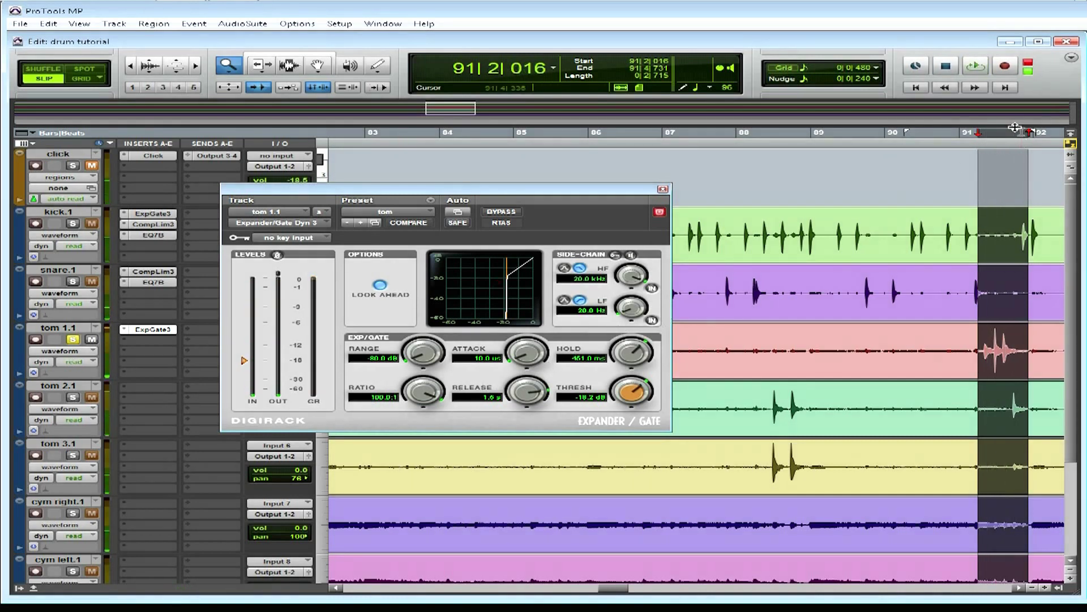
{"action": "left_click_drag", "start_coordinate": [1033, 133], "coordinate": [1065, 143]}
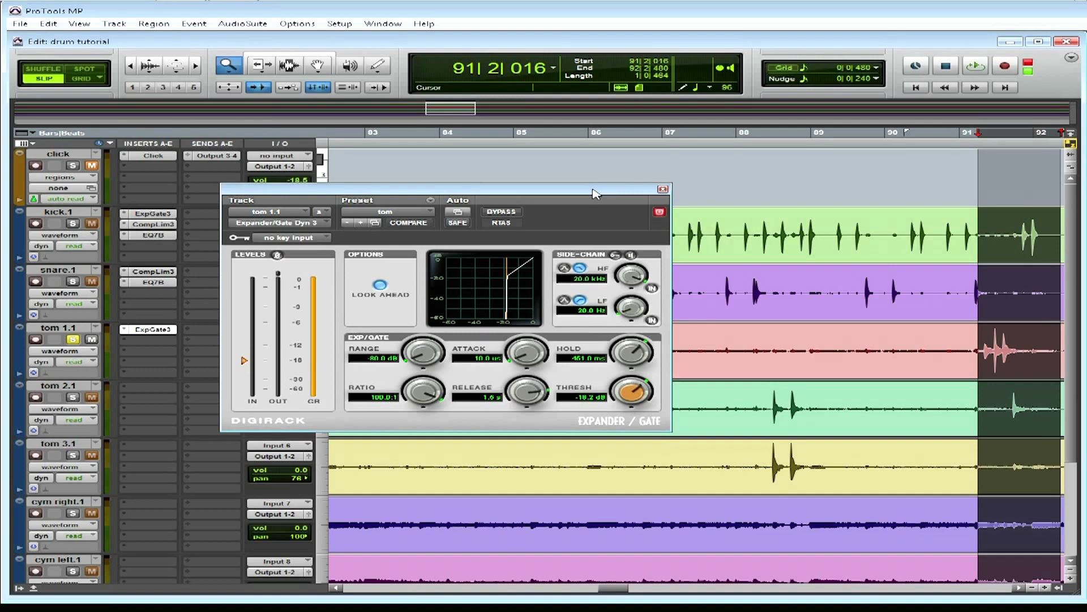
{"action": "key", "text": "space"}
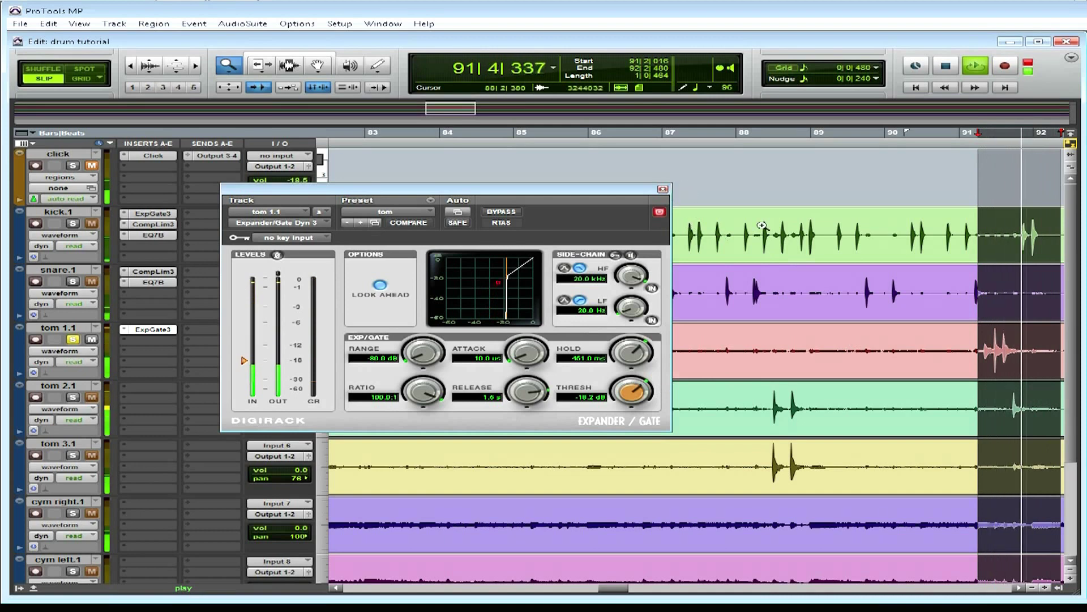
{"action": "left_click", "coordinate": [893, 170]}
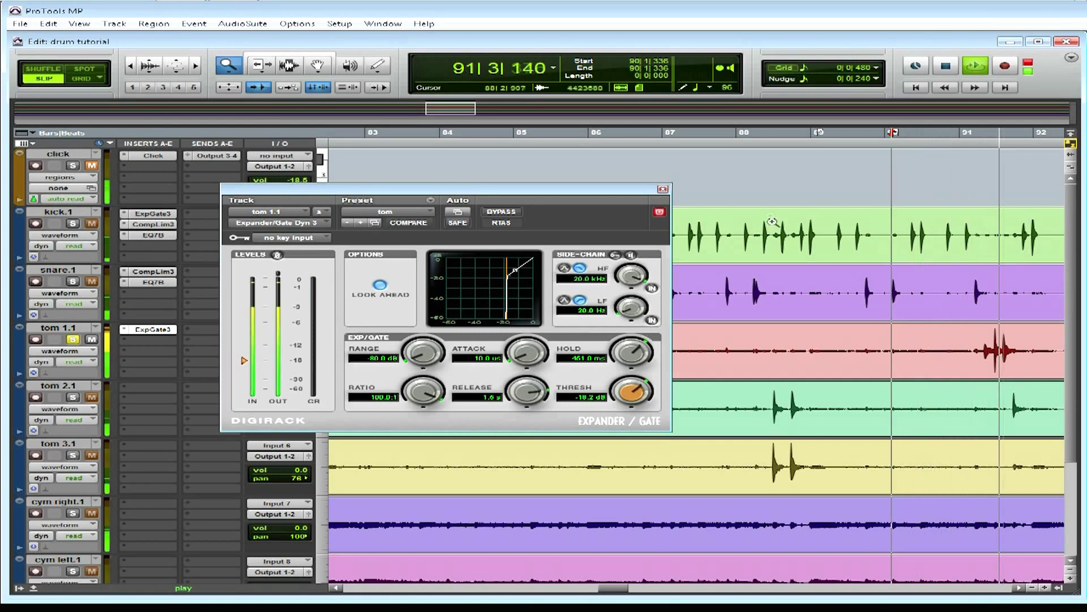
{"action": "key", "text": "space"}
{"action": "key", "text": "space"}
Step: Audition tom 1.1 from 87|4|060 and set its gate threshold to -16.8 dB
{"action": "left_click", "coordinate": [718, 143]}
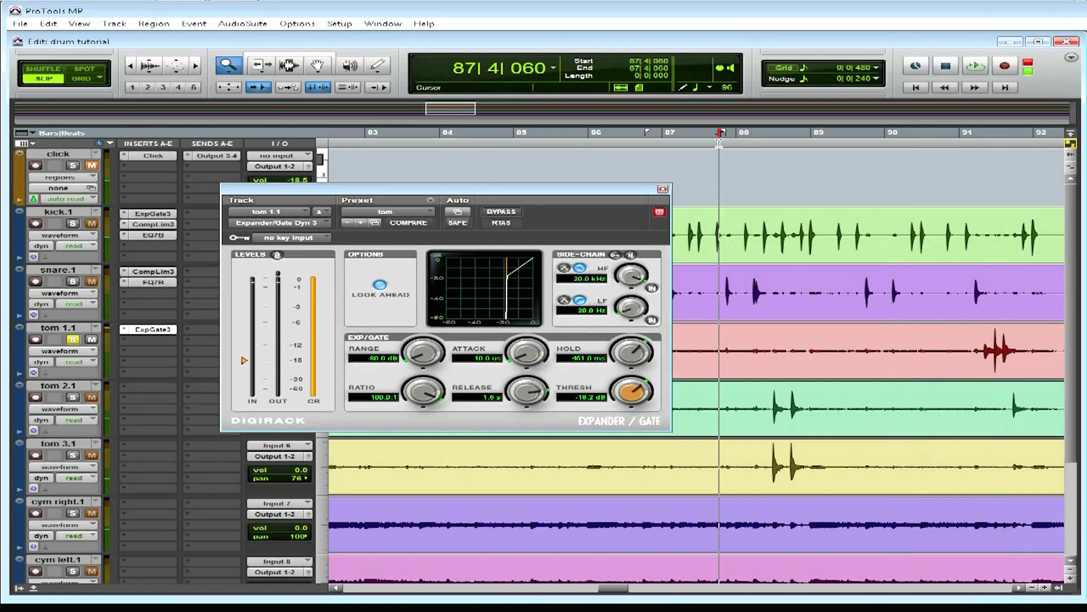
{"action": "key", "text": "space"}
{"action": "key", "text": "space"}
{"action": "key", "text": "space"}
{"action": "key", "text": "space"}
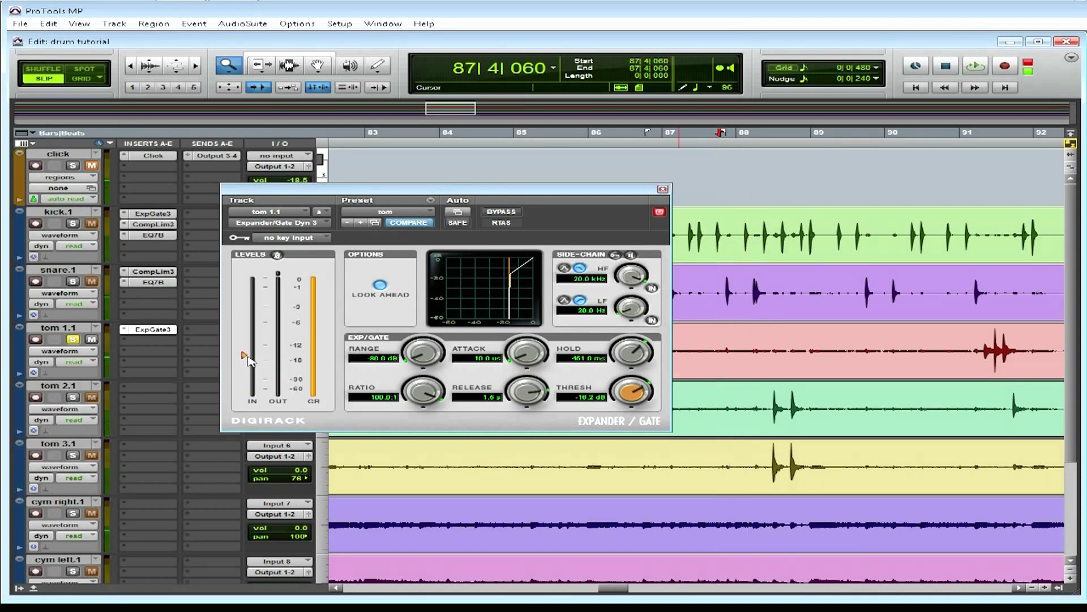
{"action": "key", "text": "space"}
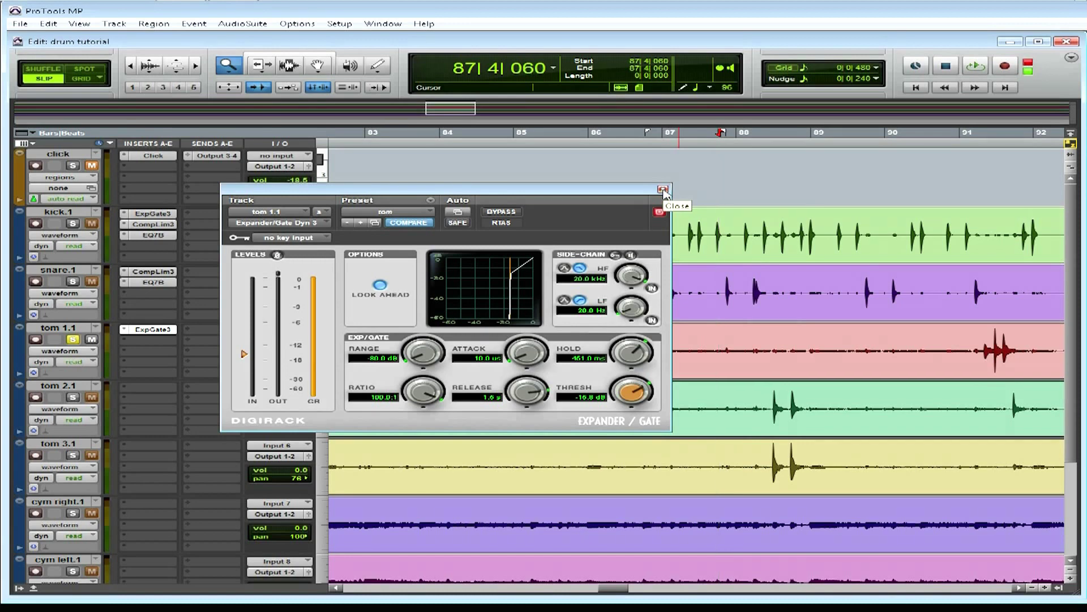
{"action": "key", "text": "space"}
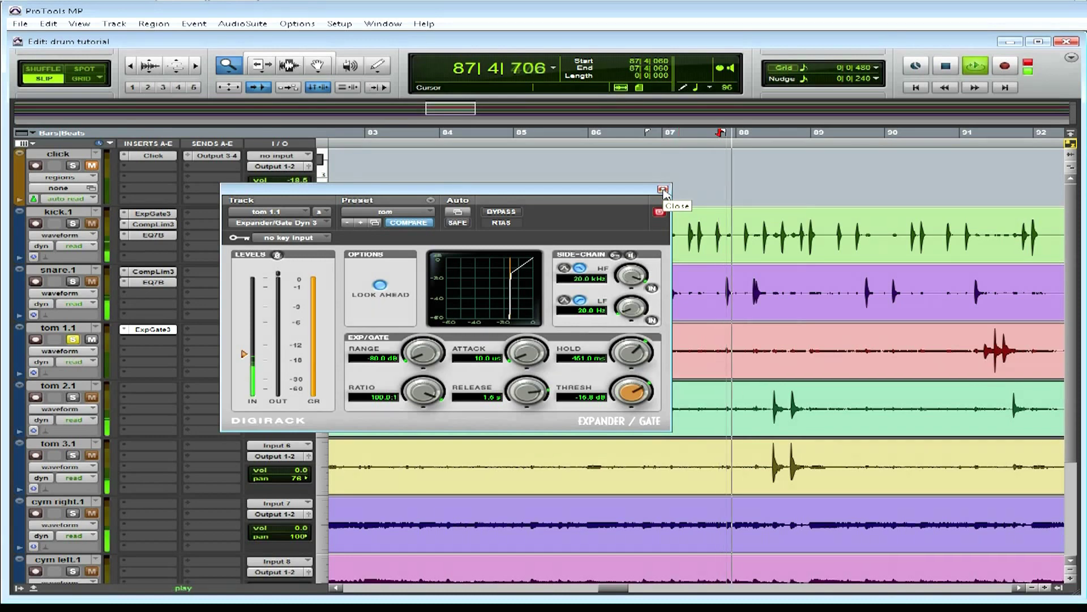
Step: Play the gated tom fill from 91|2|191, stop playback and close the tom 1.1 gate
{"action": "left_click", "coordinate": [982, 144]}
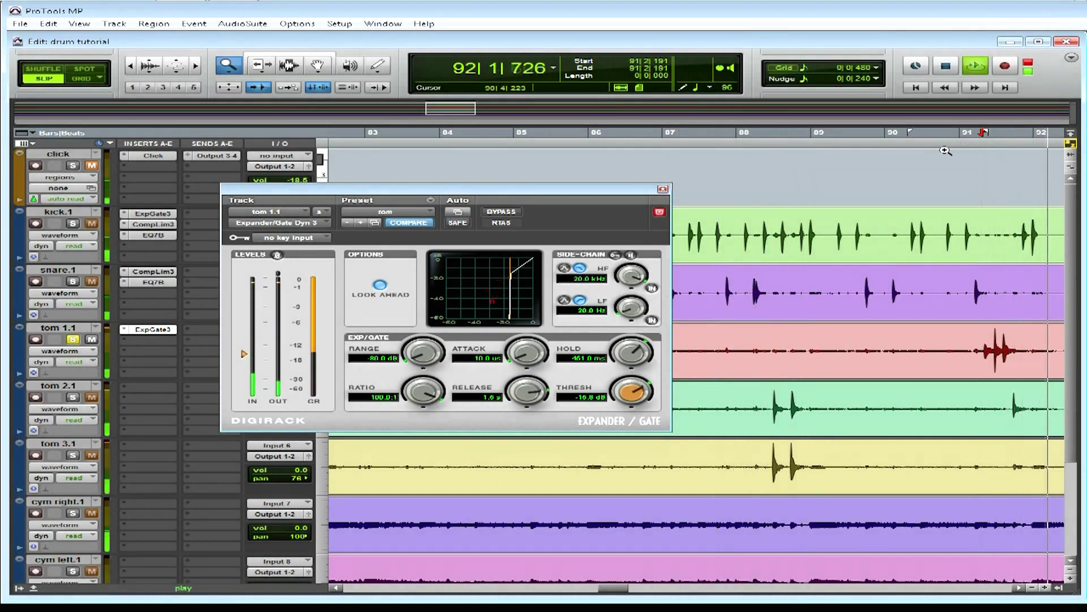
{"action": "key", "text": "space"}
{"action": "left_click", "coordinate": [663, 189]}
Step: Select the tom fill from 91|2|060 to 92|3|310 and audition it
{"action": "key", "text": "space"}
{"action": "key", "text": "space"}
{"action": "left_click_drag", "start_coordinate": [640, 587], "coordinate": [634, 587]}
{"action": "left_click_drag", "start_coordinate": [448, 146], "coordinate": [535, 158]}
{"action": "key", "text": "space"}
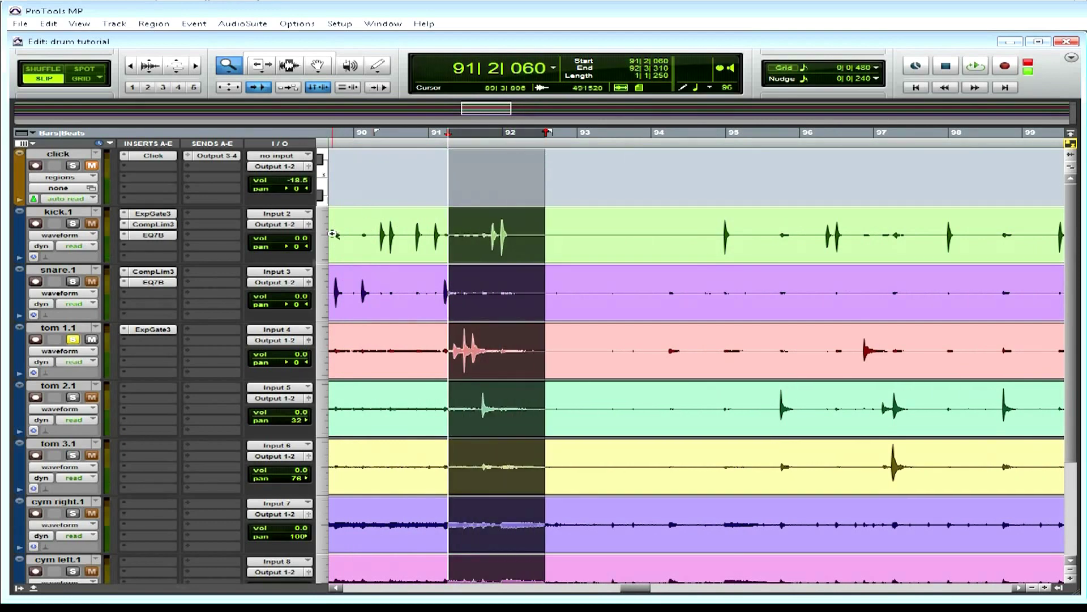
Step: Insert Compressor/Limiter Dyn 3 on tom 1.1 after the gate and load the Toms Tight preset
{"action": "left_click", "coordinate": [126, 341]}
{"action": "mouse_move", "coordinate": [182, 362]}
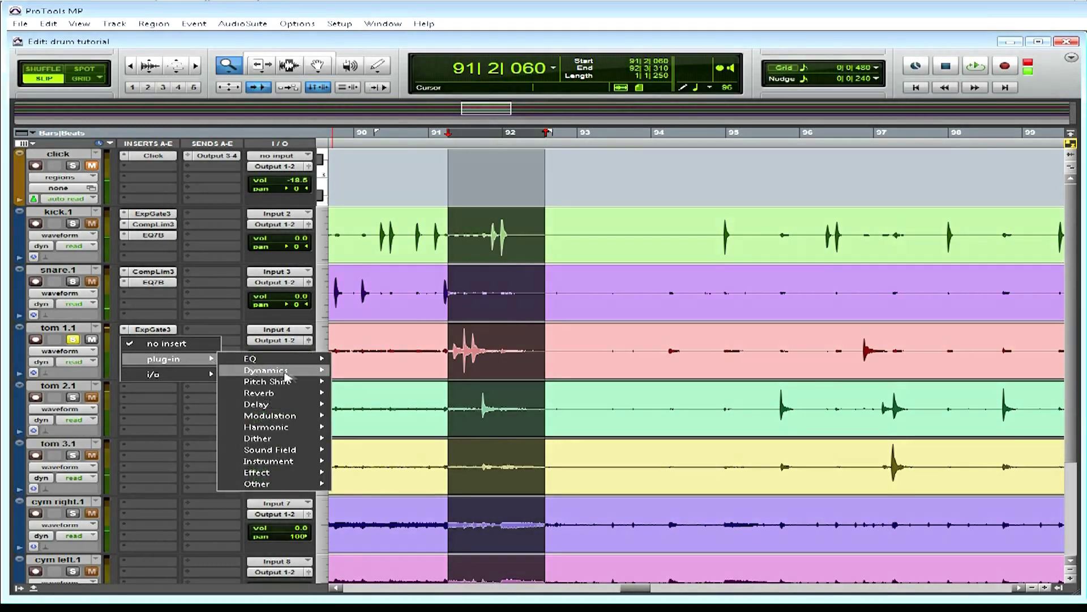
{"action": "mouse_move", "coordinate": [285, 377]}
{"action": "left_click", "coordinate": [376, 382]}
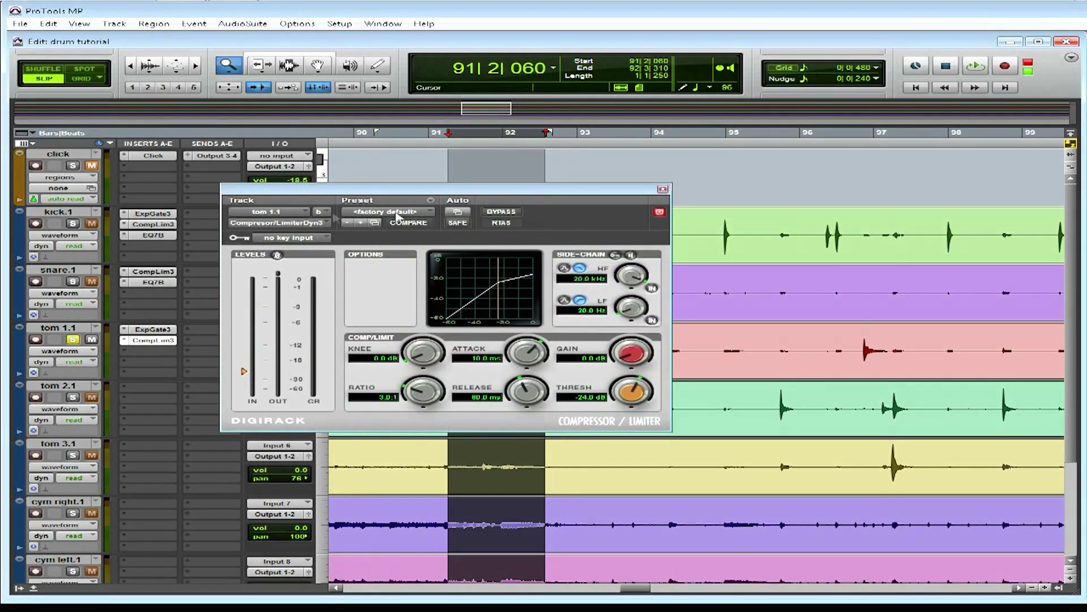
{"action": "left_click", "coordinate": [363, 215]}
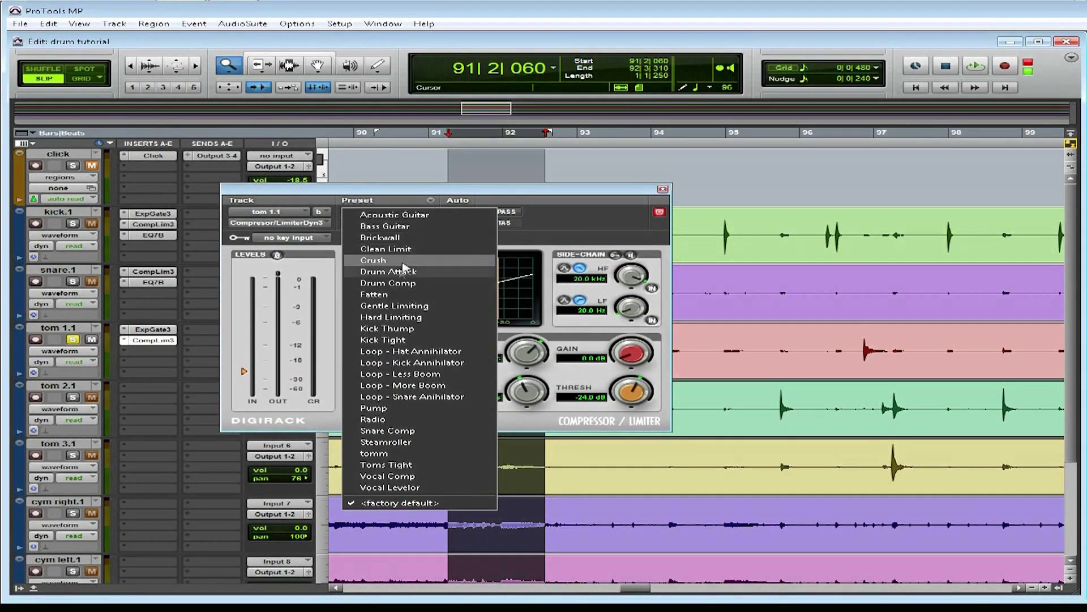
{"action": "left_click", "coordinate": [422, 464]}
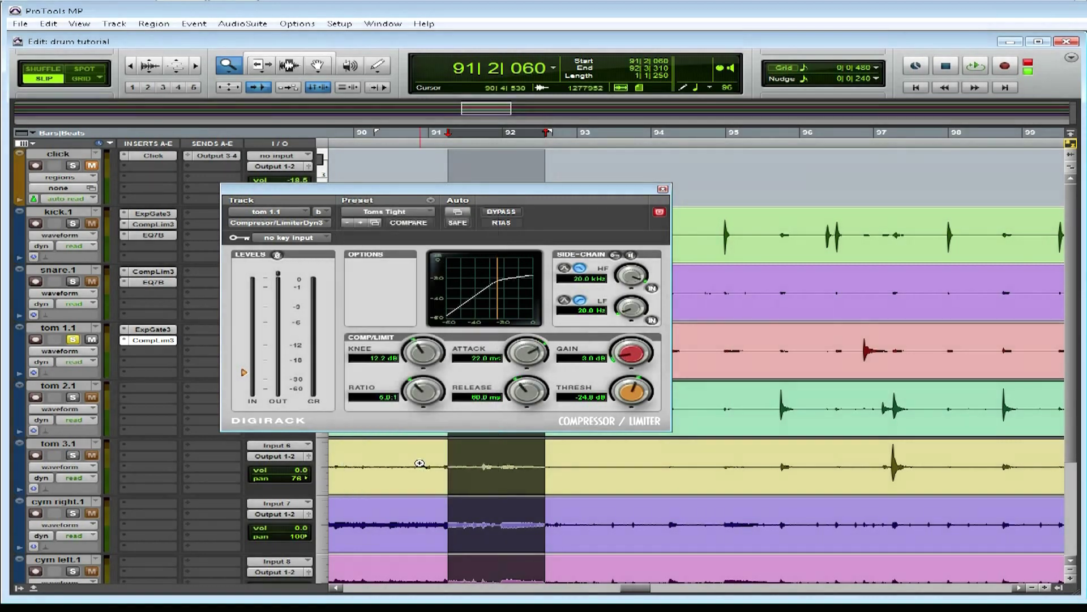
Step: Set the tom 1.1 compressor threshold to -16.4 dB during playback and save the change to the Toms Tight preset
{"action": "key", "text": "space"}
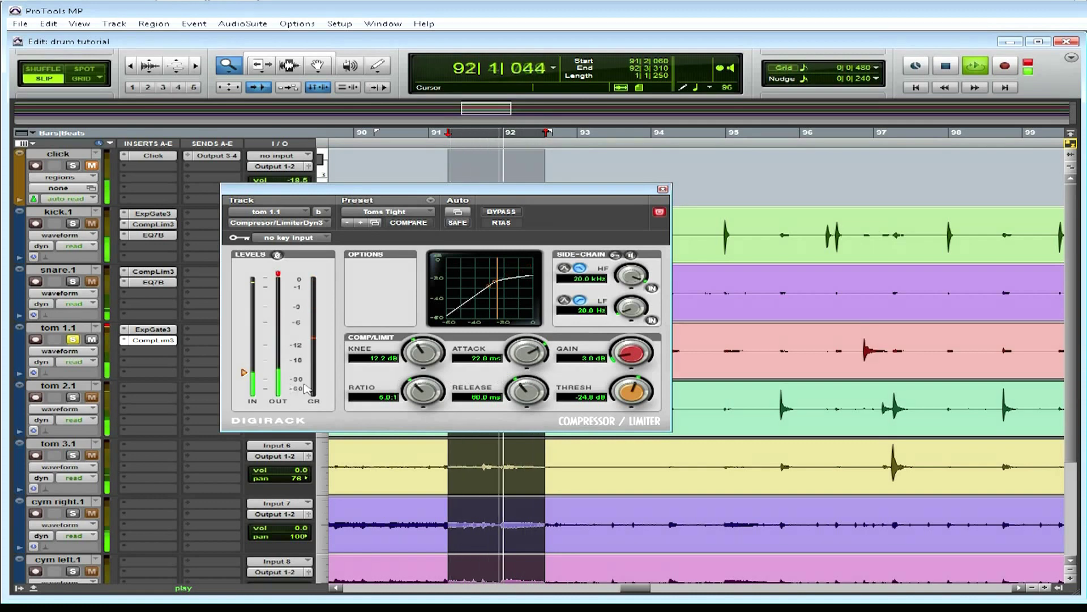
{"action": "left_click_drag", "start_coordinate": [244, 373], "coordinate": [246, 356]}
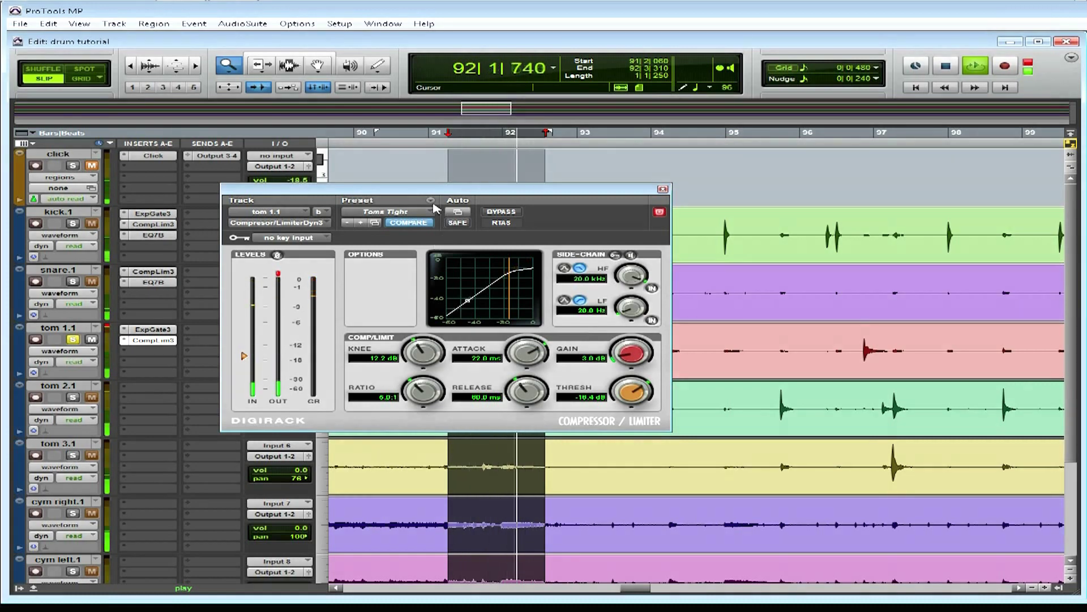
{"action": "key", "text": "space"}
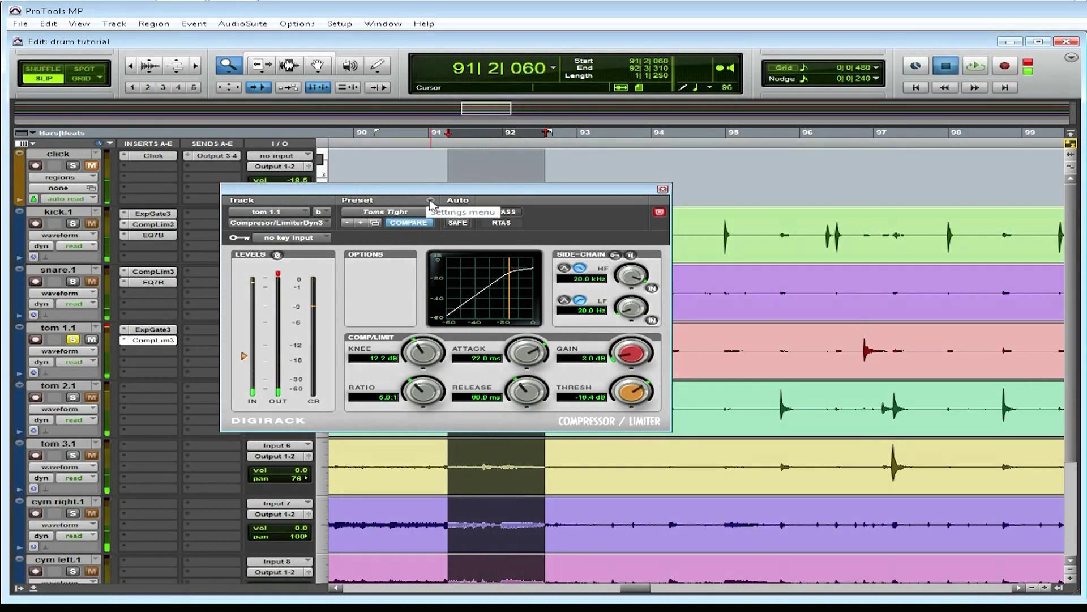
{"action": "left_click", "coordinate": [432, 201]}
{"action": "left_click", "coordinate": [445, 206]}
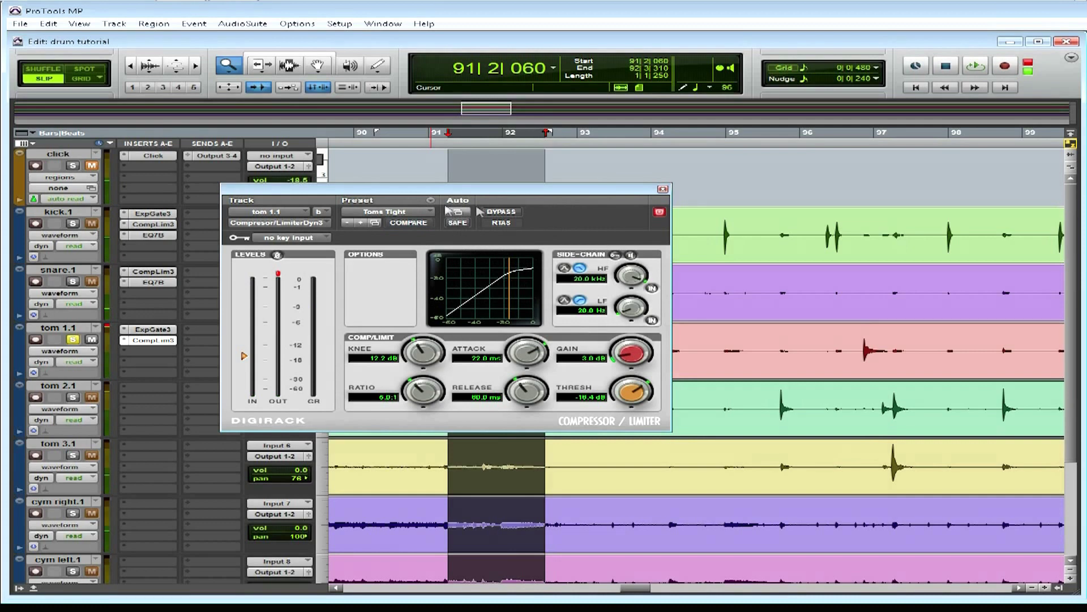
{"action": "left_click", "coordinate": [662, 189]}
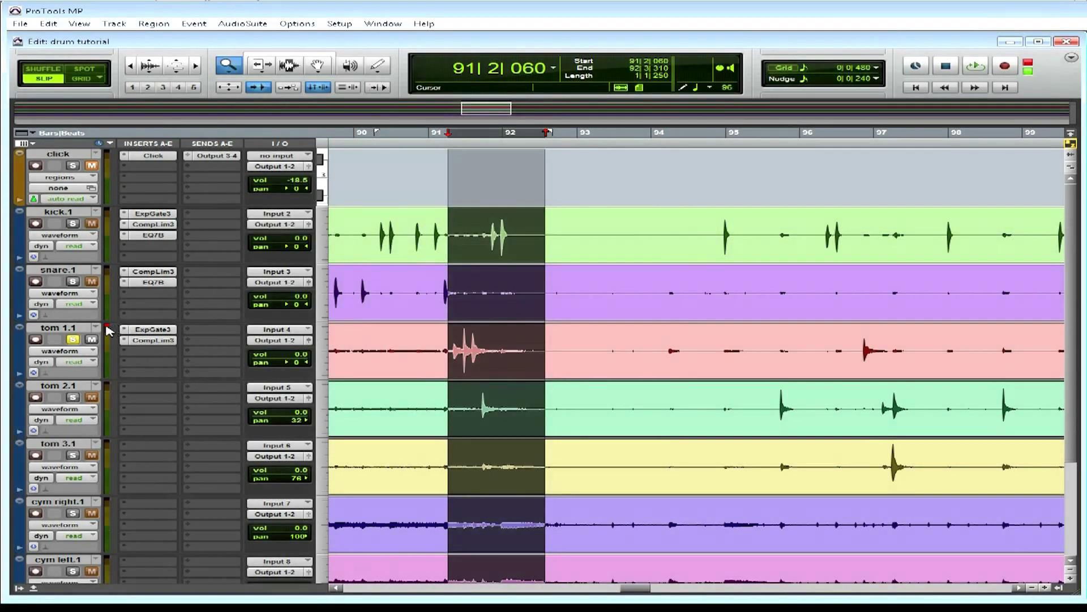
Step: Audition compressed tom 1.1 and set its compressor gain to 0.0 dB
{"action": "key", "text": "space"}
{"action": "key", "text": "space"}
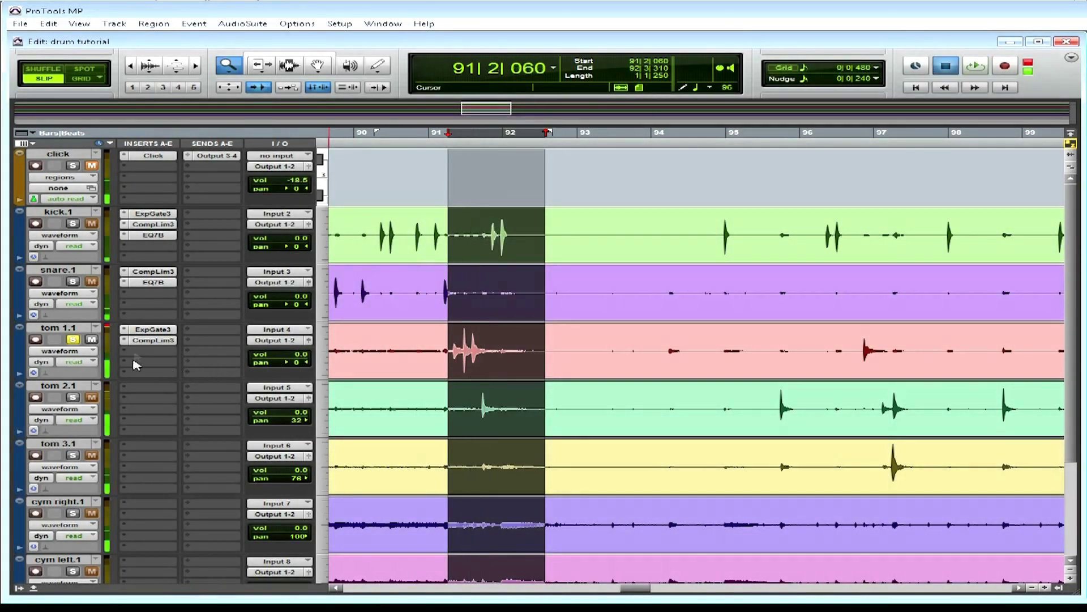
{"action": "left_click", "coordinate": [153, 340]}
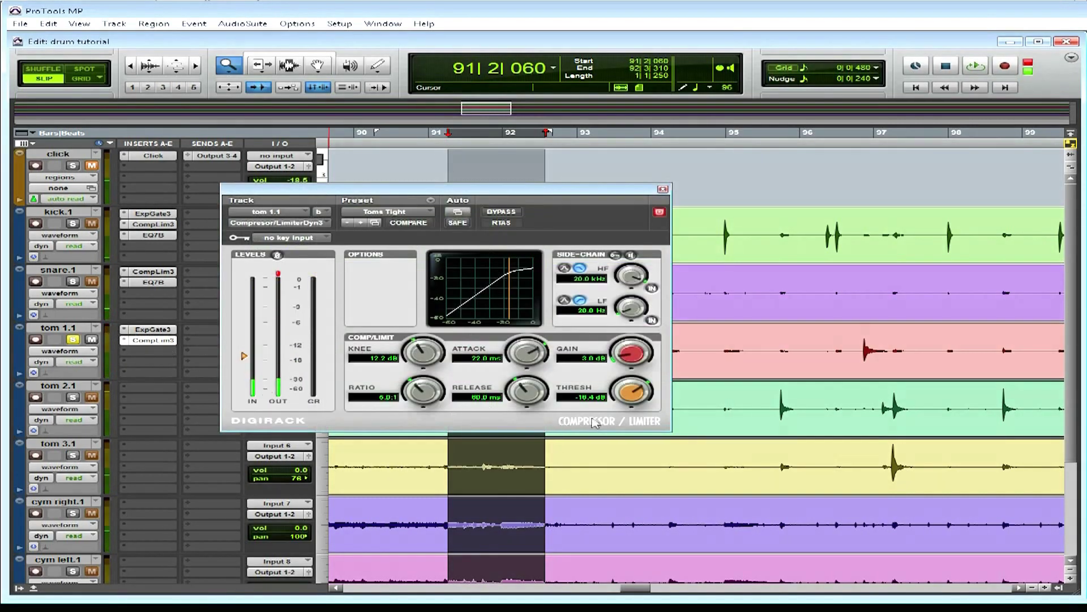
{"action": "key", "text": "space"}
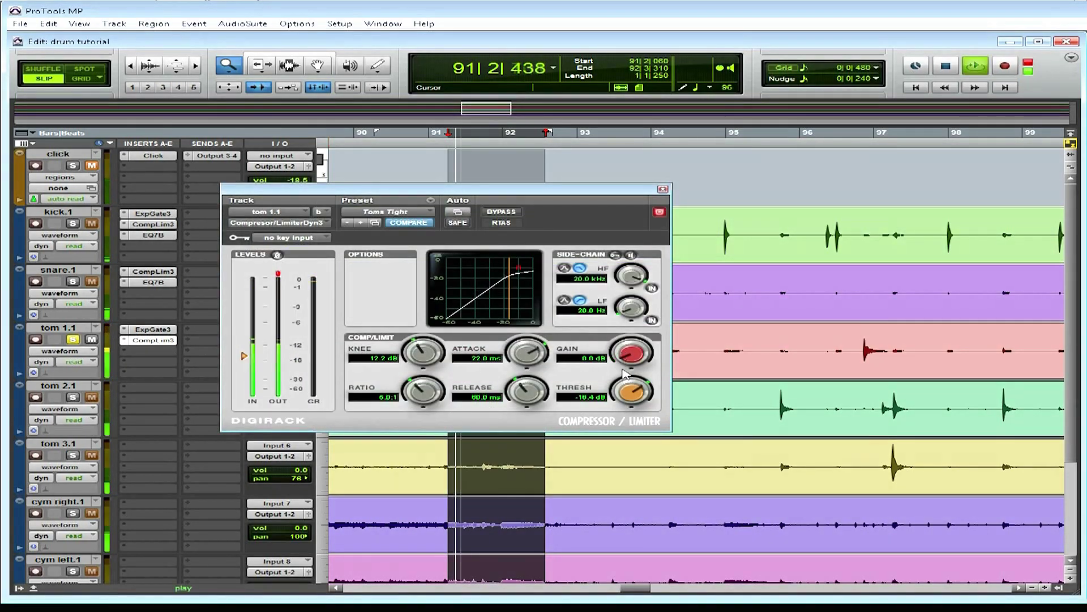
{"action": "left_click", "coordinate": [663, 192]}
{"action": "key", "text": "space"}
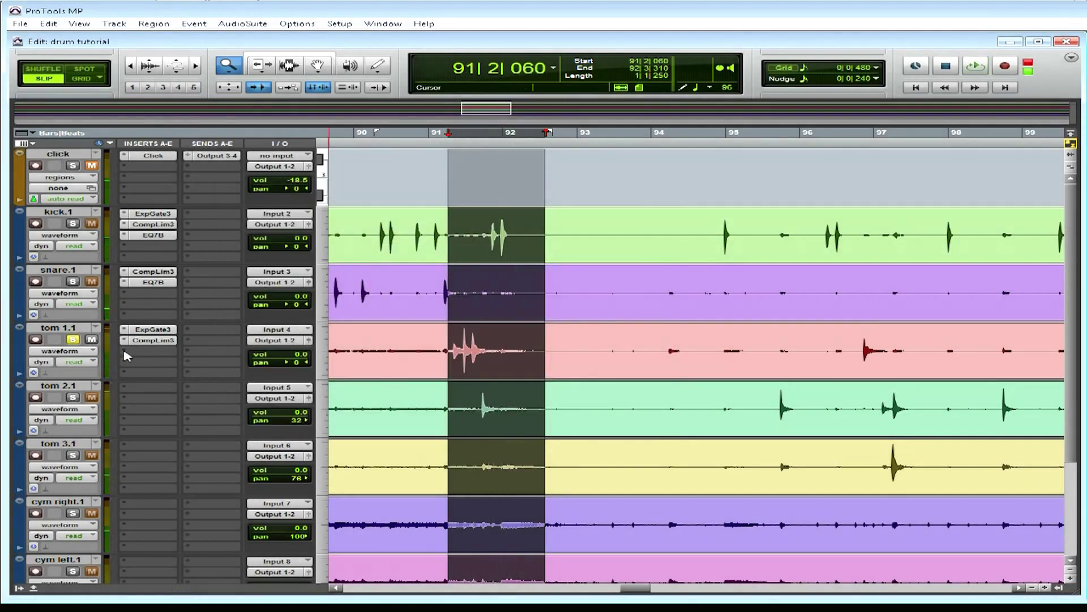
Step: Insert the EQ 3 7-Band plug-in on tom 1.1 after the compressor
{"action": "left_click", "coordinate": [126, 356]}
{"action": "mouse_move", "coordinate": [164, 370]}
{"action": "mouse_move", "coordinate": [251, 369]}
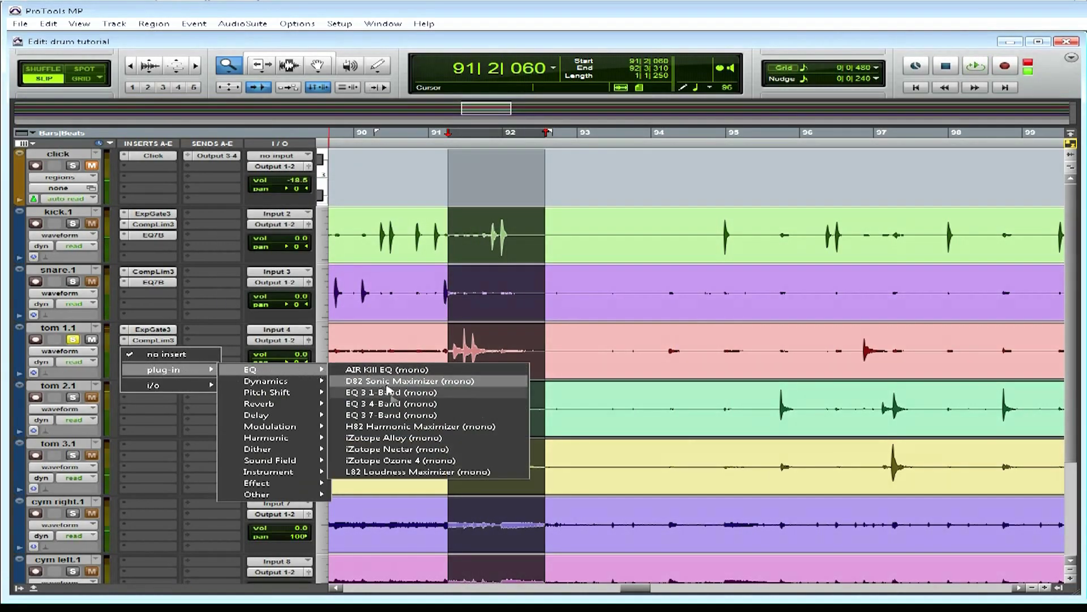
{"action": "left_click", "coordinate": [391, 414]}
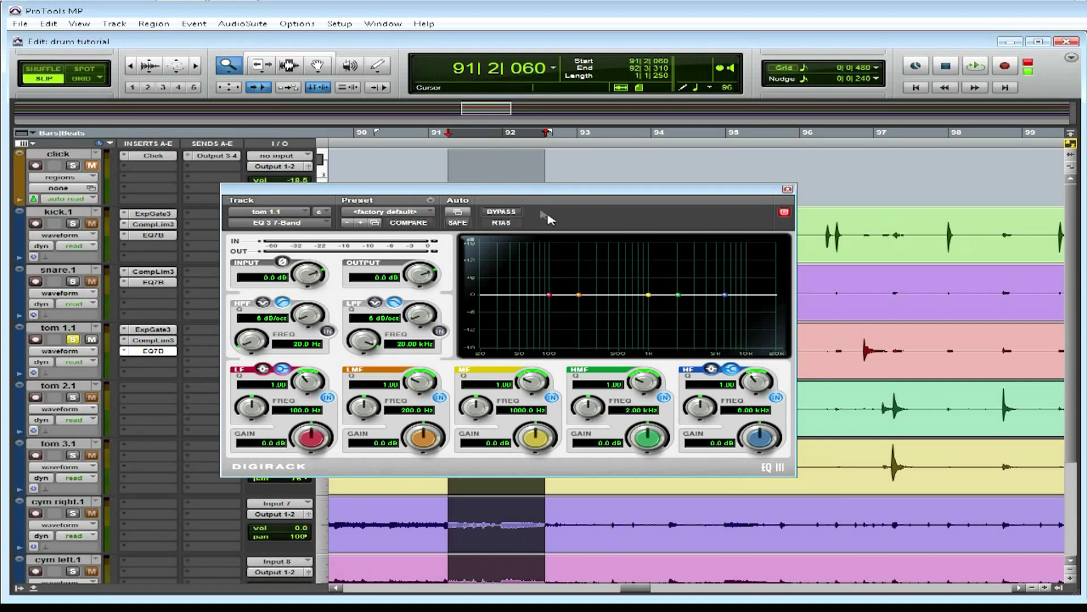
Step: Cut the MF band of the tom 1.1 EQ by 10.0 dB at about 466 Hz while the fill plays
{"action": "key", "text": "space"}
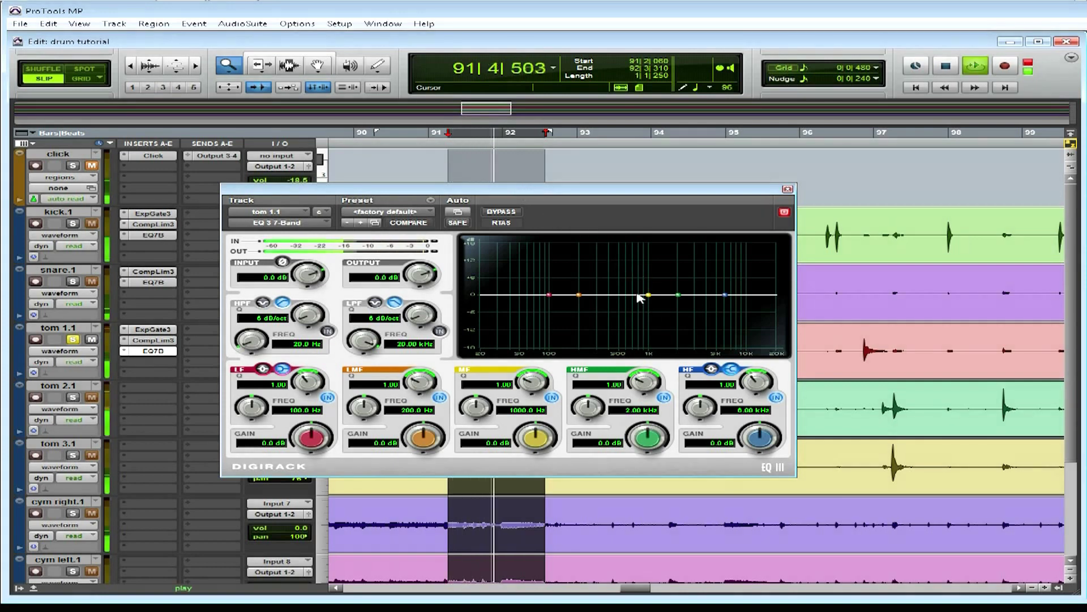
{"action": "left_click_drag", "start_coordinate": [650, 295], "coordinate": [617, 329]}
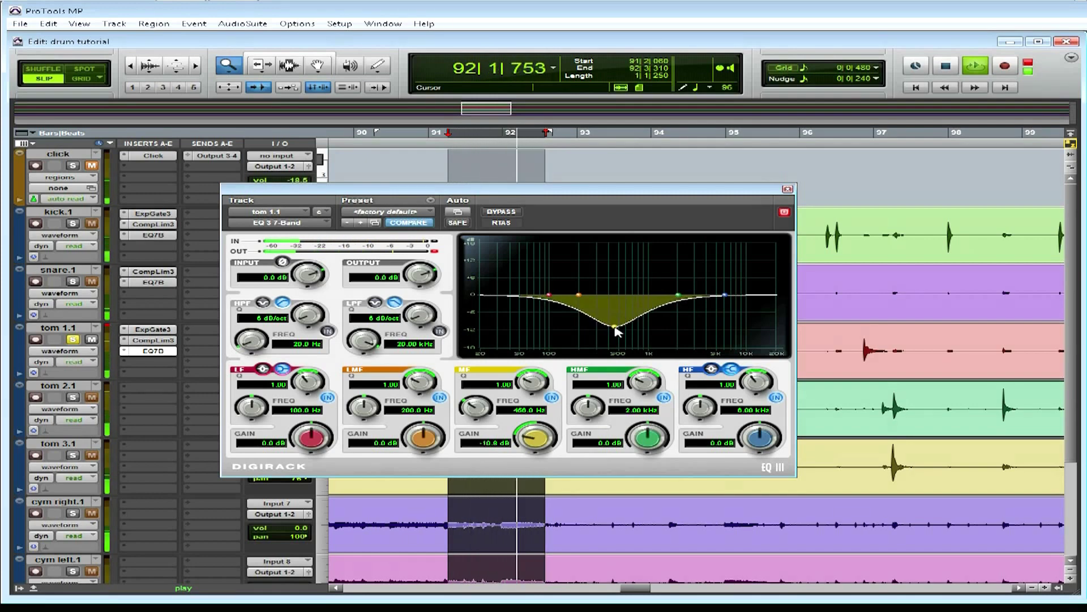
{"action": "left_click", "coordinate": [788, 189]}
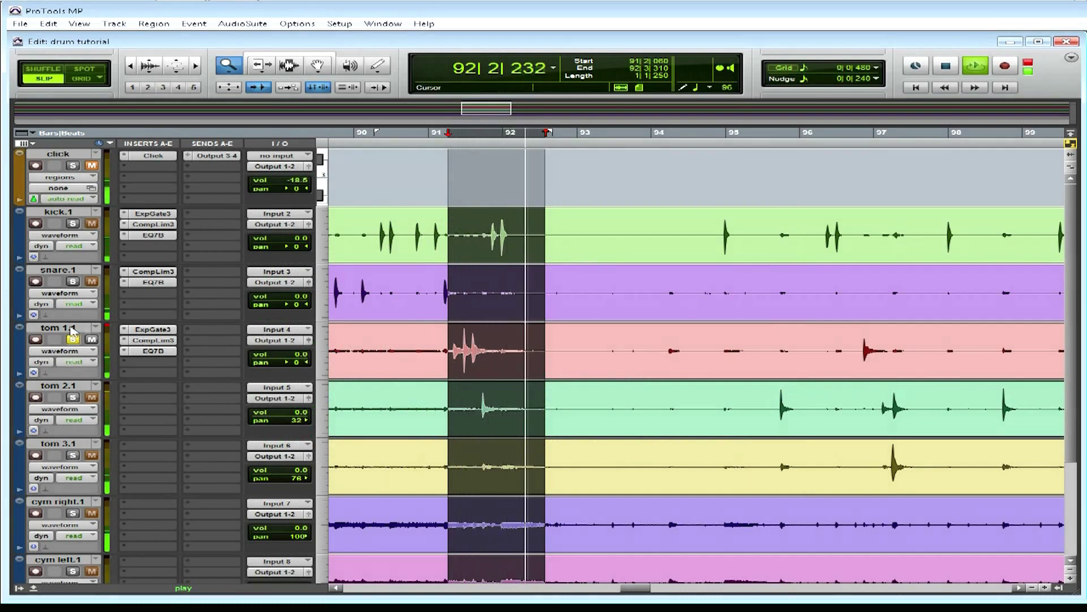
{"action": "key", "text": "space"}
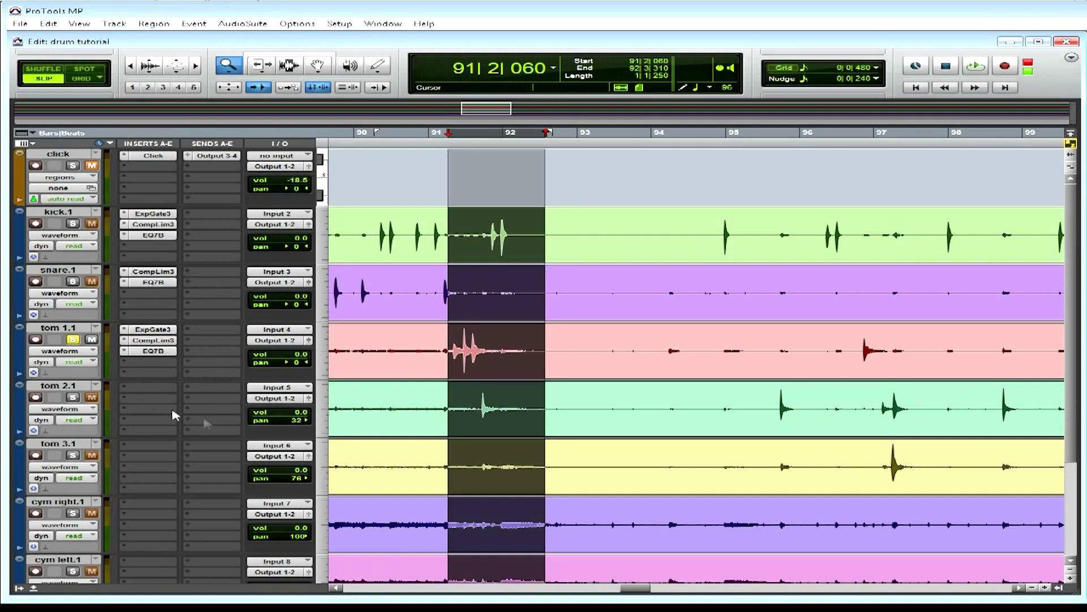
Step: Insert Expander/Gate Dyn 3 on tom 2.1 with the tom preset and audition it briefly
{"action": "left_click", "coordinate": [125, 392]}
{"action": "mouse_move", "coordinate": [165, 406]}
{"action": "mouse_move", "coordinate": [266, 417]}
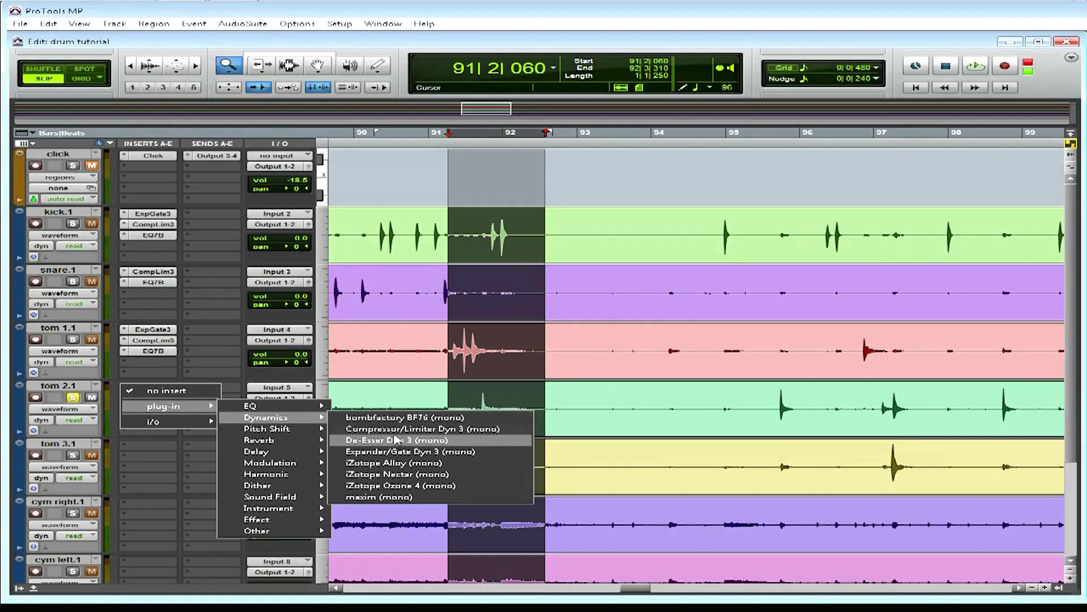
{"action": "left_click", "coordinate": [396, 451]}
{"action": "left_click", "coordinate": [401, 213]}
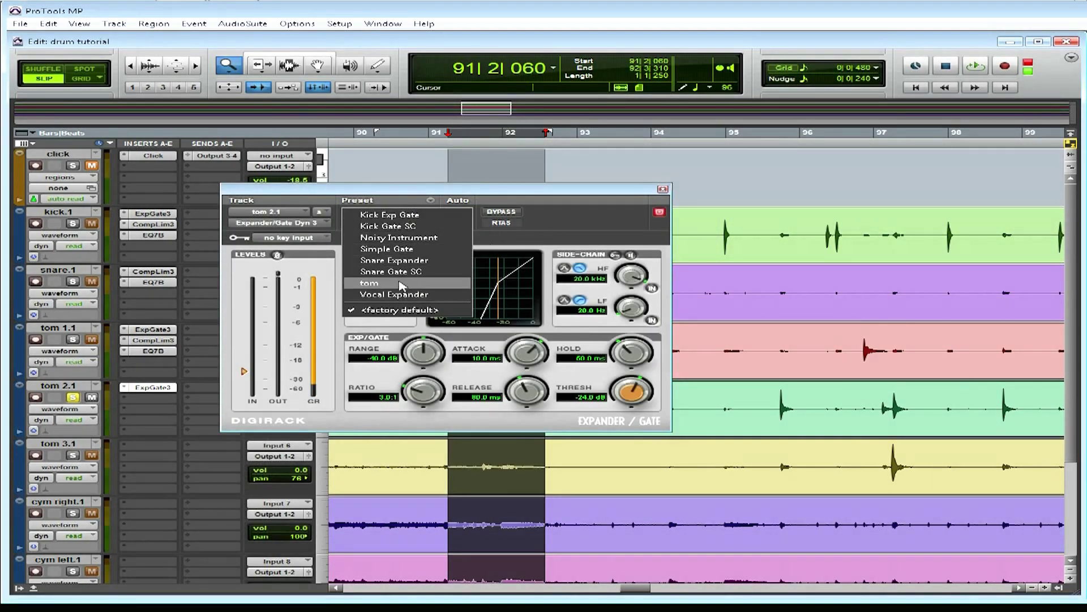
{"action": "left_click", "coordinate": [396, 261]}
{"action": "key", "text": "space"}
{"action": "key", "text": "space"}
{"action": "left_click", "coordinate": [663, 189]}
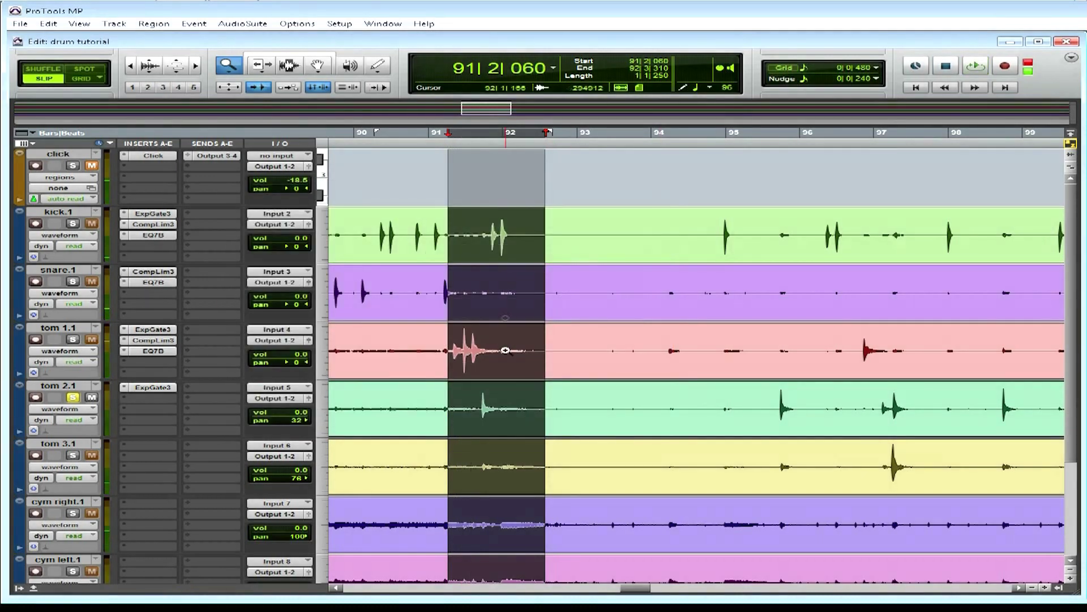
Step: Set the playback selection to run from 91|3|417 to 92|4|668 around the tom 2.1 hit and audition it
{"action": "left_click_drag", "start_coordinate": [448, 133], "coordinate": [473, 133]}
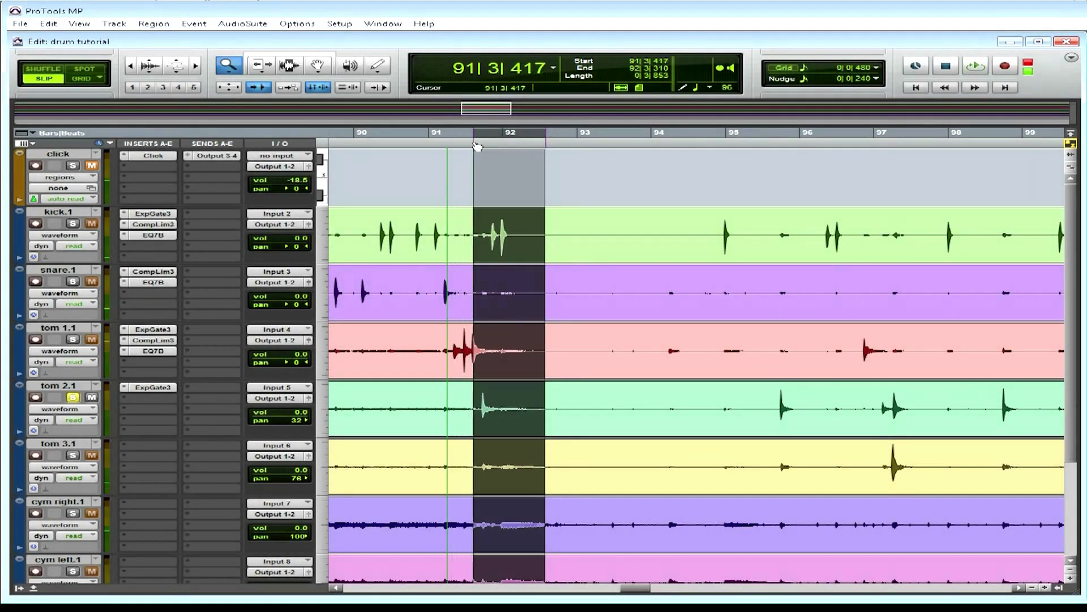
{"action": "left_click_drag", "start_coordinate": [550, 134], "coordinate": [521, 133]}
{"action": "key", "text": "space"}
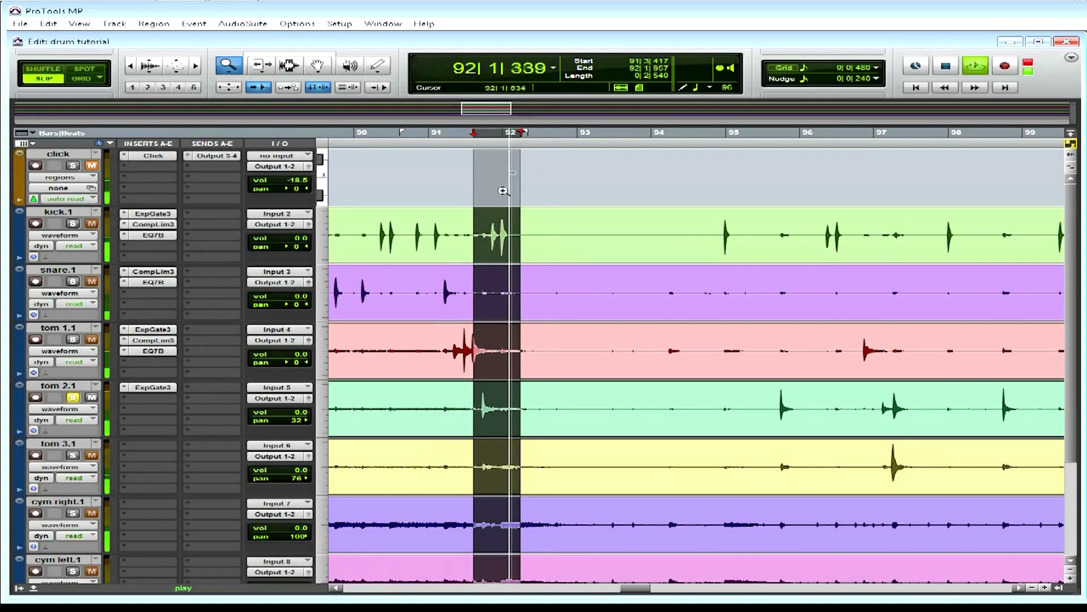
{"action": "key", "text": "space"}
{"action": "left_click_drag", "start_coordinate": [522, 133], "coordinate": [571, 133]}
{"action": "key", "text": "space"}
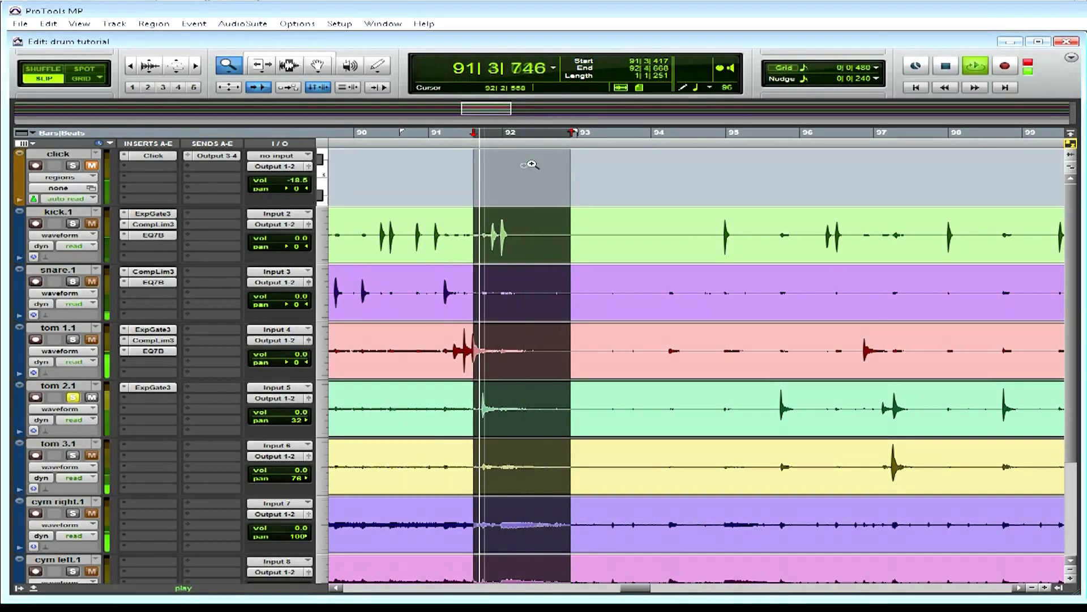
Step: Check the tom 2.1 gate's levels against its threshold during playback and close the gate
{"action": "left_click", "coordinate": [152, 387]}
{"action": "key", "text": "space"}
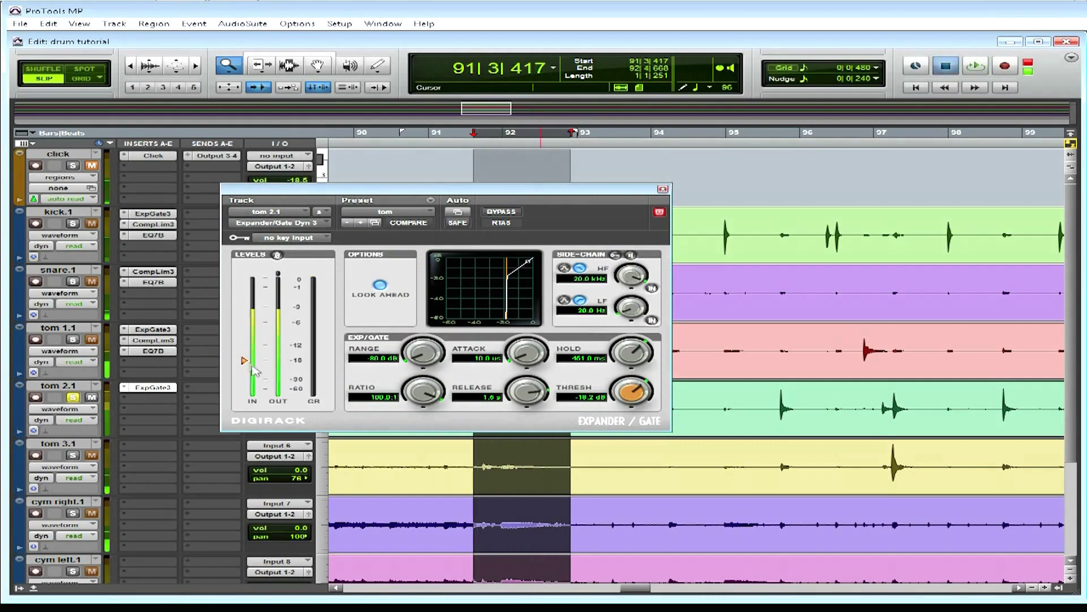
{"action": "left_click", "coordinate": [663, 190]}
Step: Insert Compressor/Limiter Dyn 3 on tom 2.1 after the gate and load the Toms Tight preset
{"action": "left_click", "coordinate": [126, 401]}
{"action": "mouse_move", "coordinate": [170, 417]}
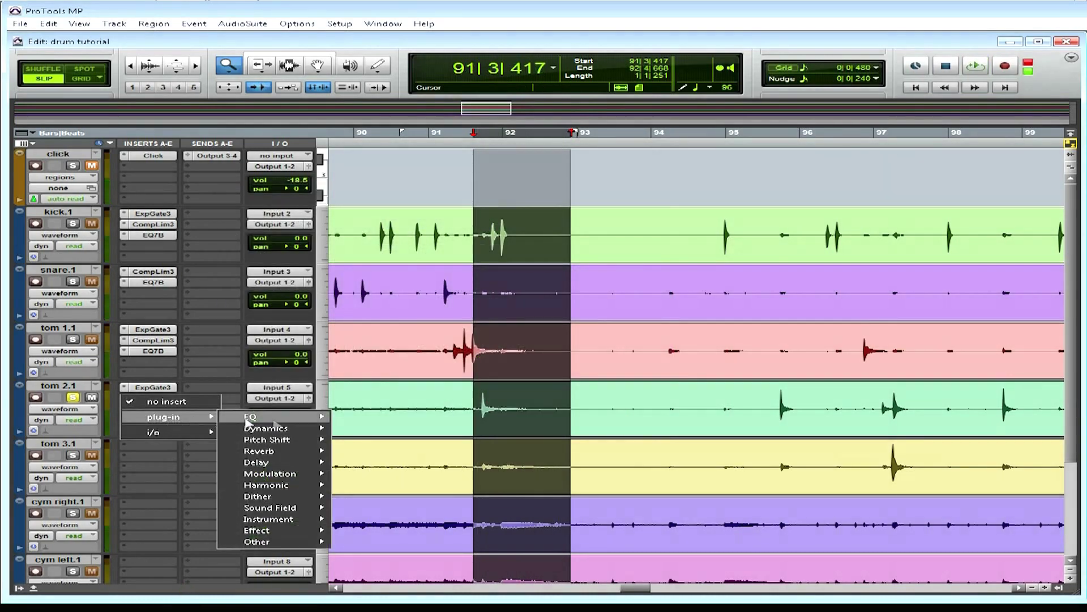
{"action": "mouse_move", "coordinate": [283, 428]}
{"action": "left_click", "coordinate": [394, 442]}
{"action": "left_click", "coordinate": [416, 220]}
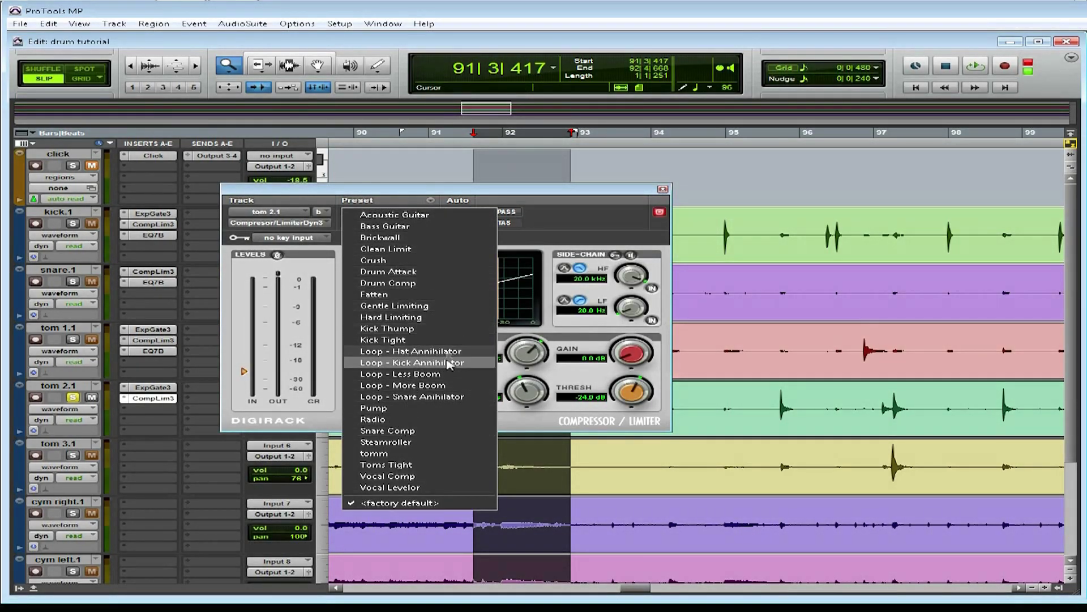
{"action": "left_click", "coordinate": [422, 465]}
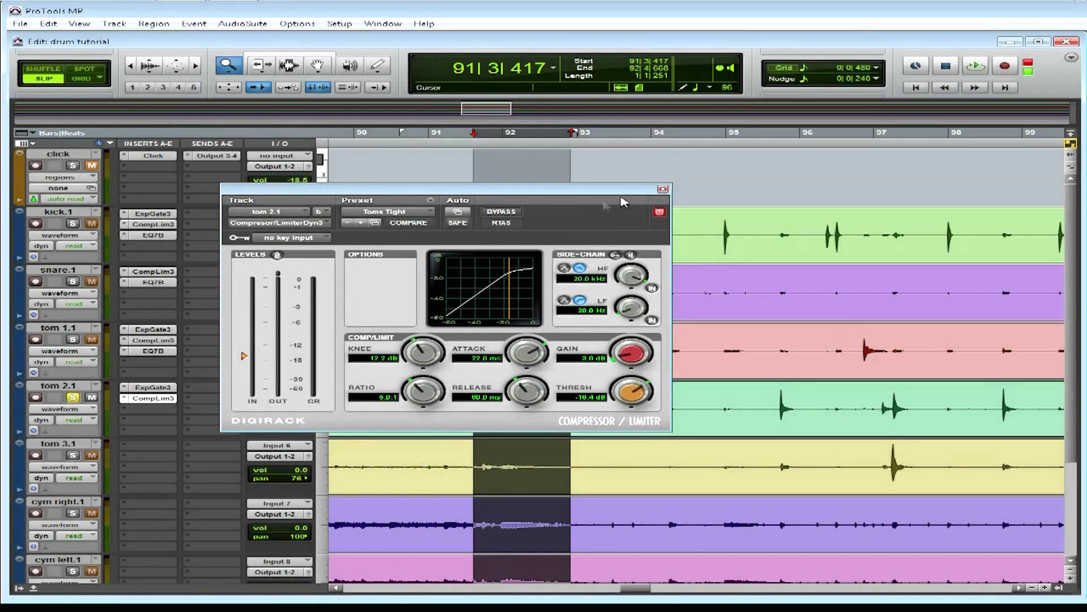
{"action": "left_click", "coordinate": [663, 190]}
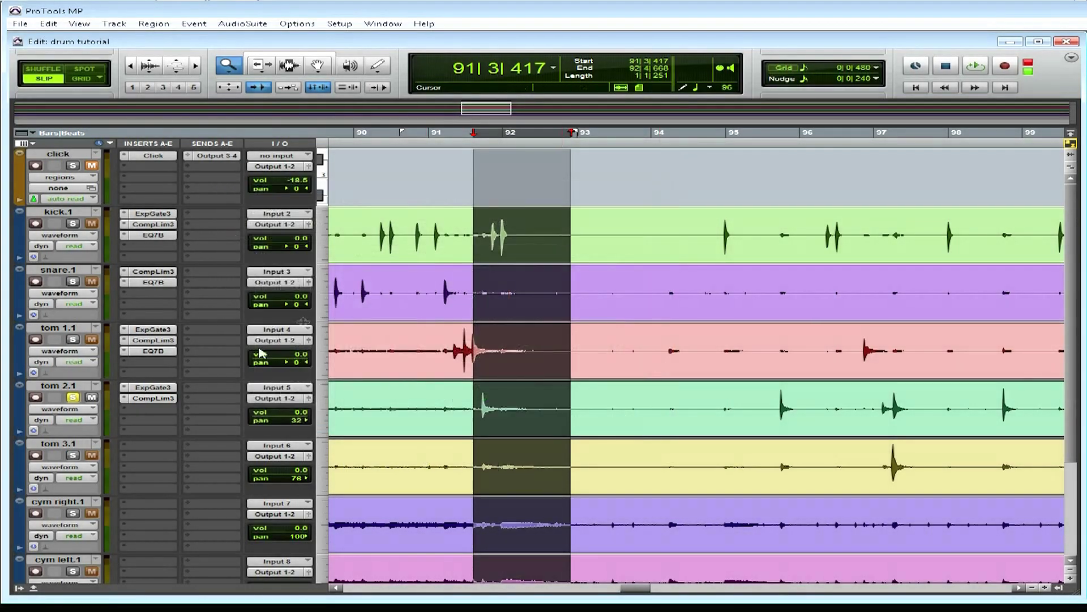
Step: Insert the EQ 3 7-Band plug-in on tom 2.1 after the compressor
{"action": "left_click", "coordinate": [131, 413]}
{"action": "mouse_move", "coordinate": [169, 428]}
{"action": "mouse_move", "coordinate": [280, 429]}
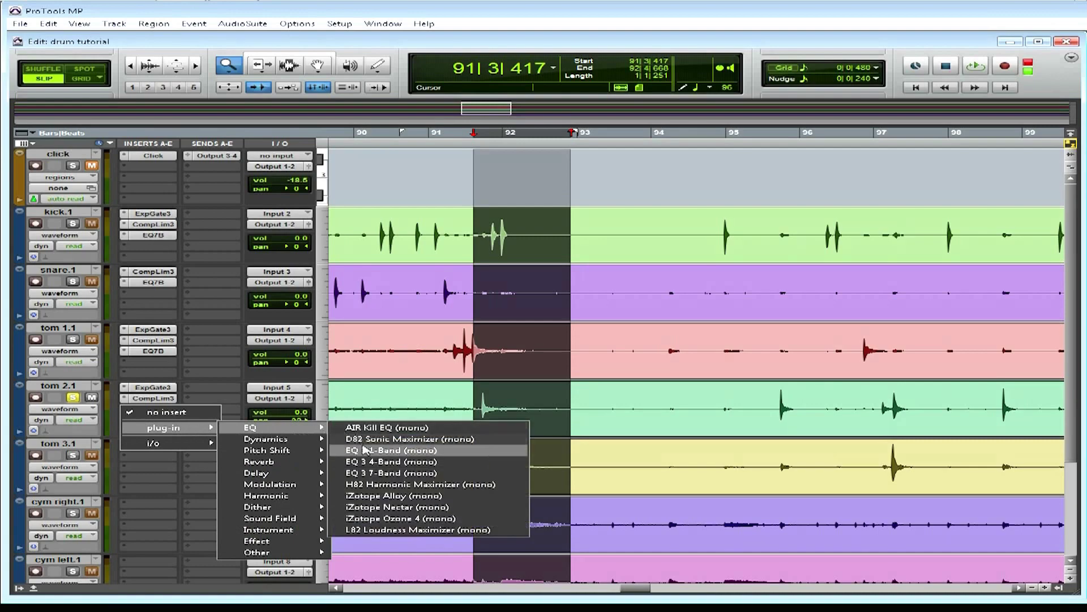
{"action": "left_click", "coordinate": [390, 472]}
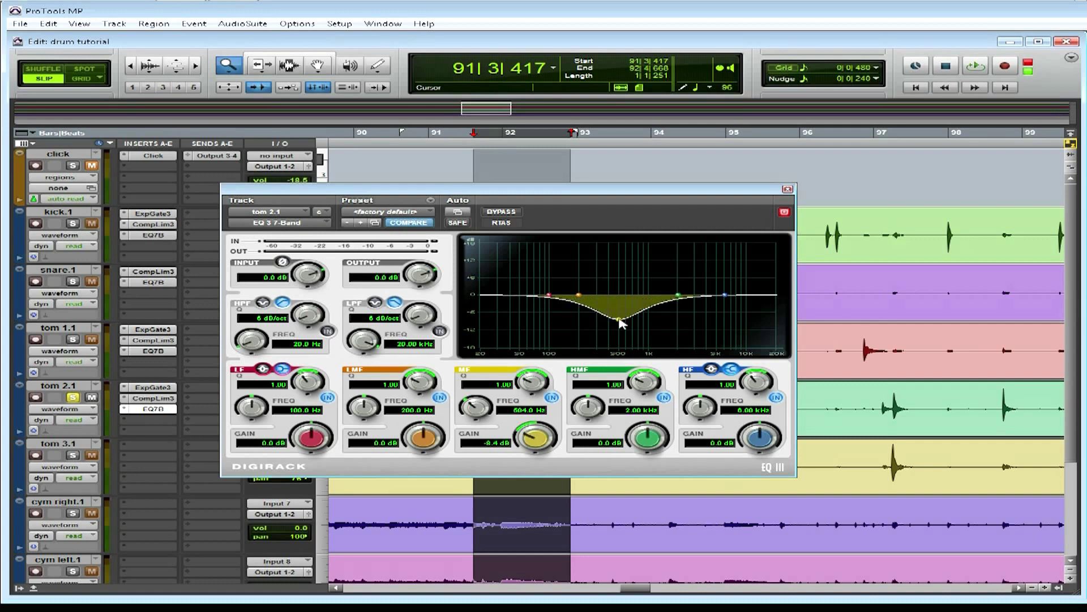
Step: Audition tom 2.1 and bring the MF band of its EQ to 0.0 dB gain at about 578 Hz
{"action": "key", "text": "space"}
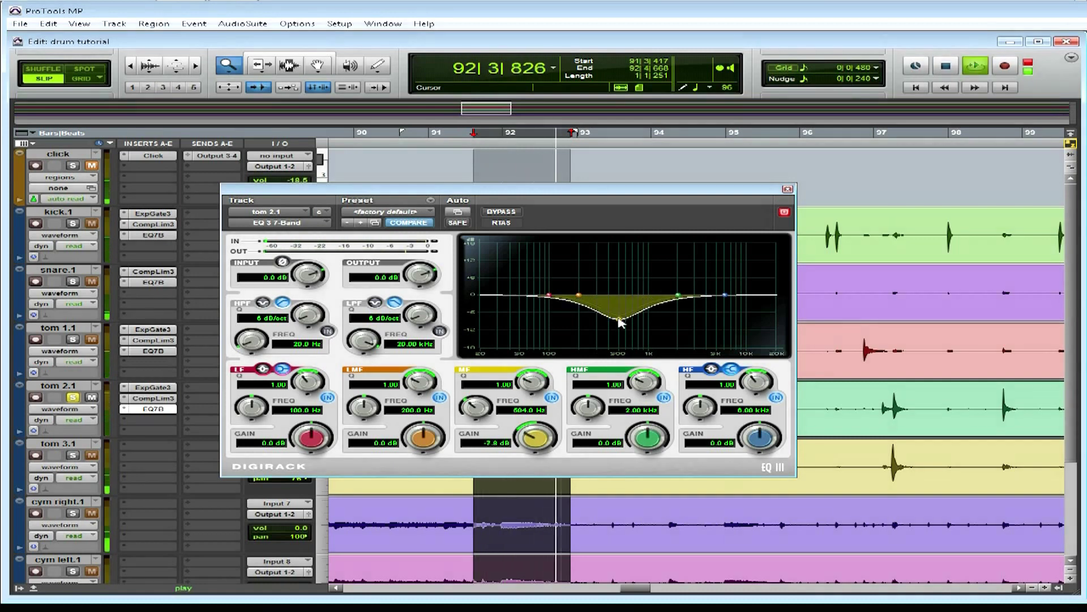
{"action": "left_click_drag", "start_coordinate": [620, 323], "coordinate": [625, 295]}
{"action": "left_click", "coordinate": [787, 188]}
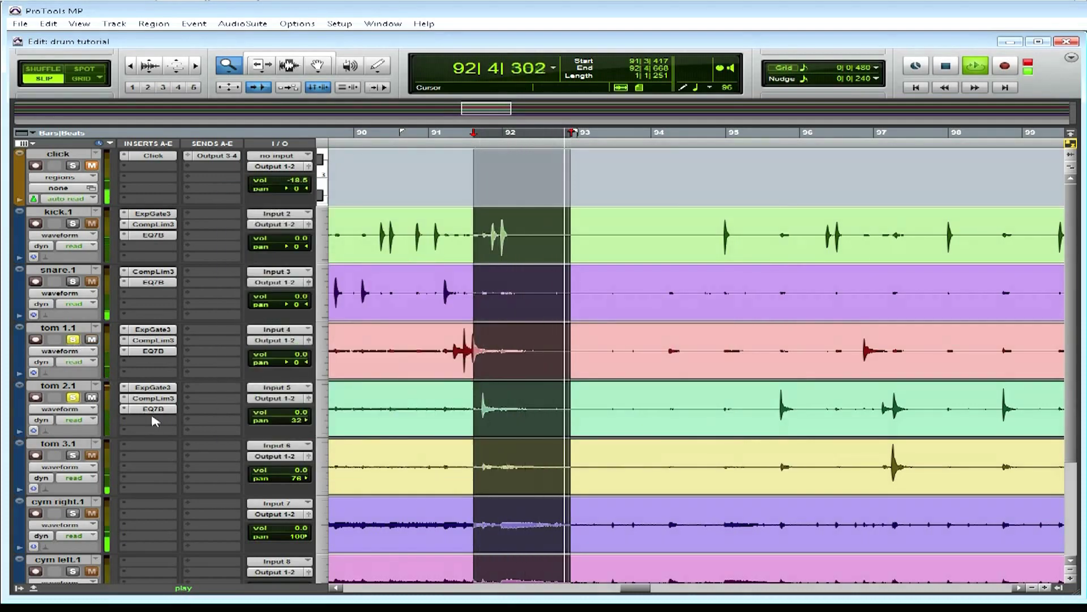
Step: Extend the loop start back to about 91|1 and cut tom 2.1's MF band to about -12.9 dB at 387 Hz during playback
{"action": "left_click_drag", "start_coordinate": [474, 133], "coordinate": [438, 134]}
{"action": "key", "text": "space"}
{"action": "key", "text": "space"}
{"action": "left_click", "coordinate": [151, 409]}
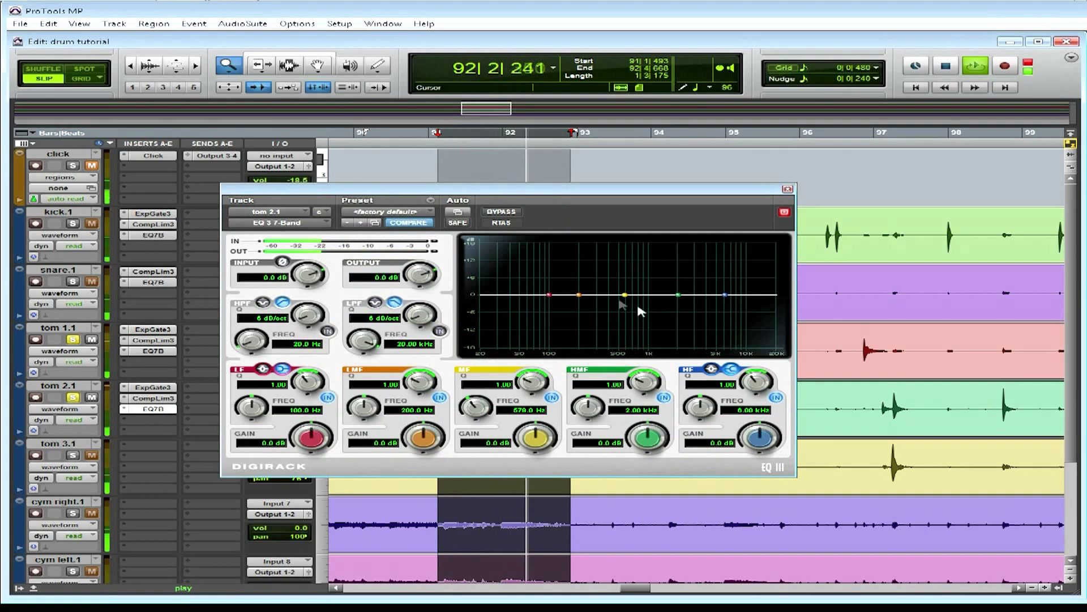
{"action": "left_click_drag", "start_coordinate": [625, 295], "coordinate": [608, 335]}
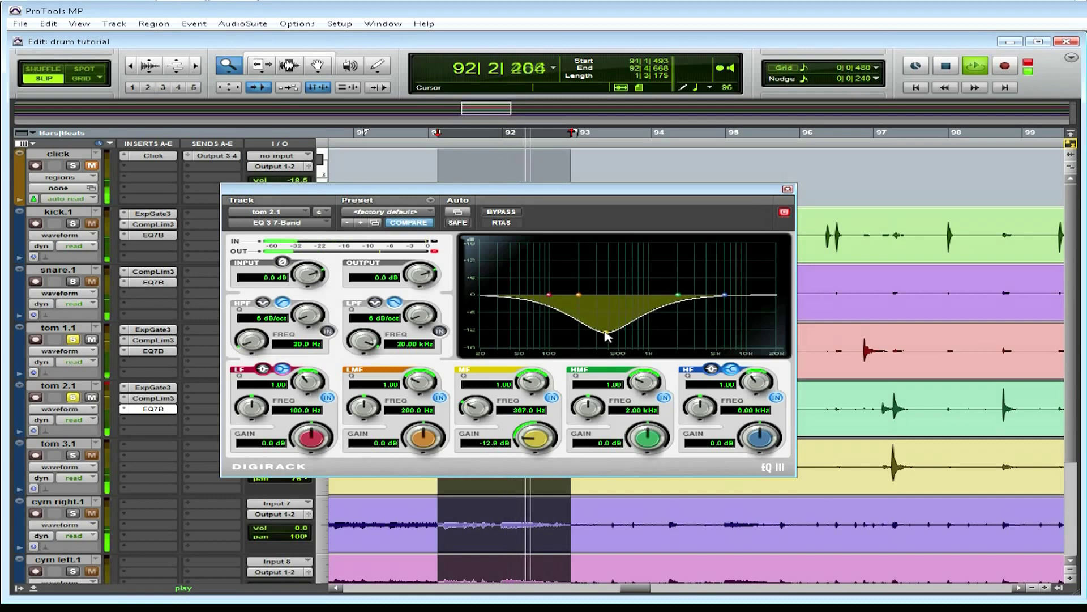
{"action": "left_click", "coordinate": [787, 190]}
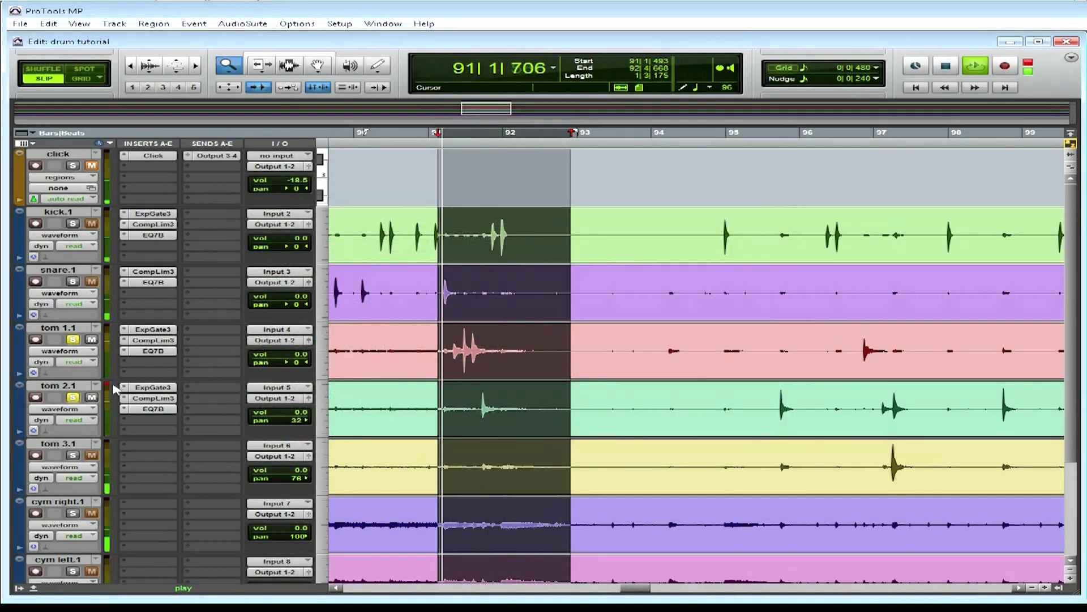
{"action": "key", "text": "space"}
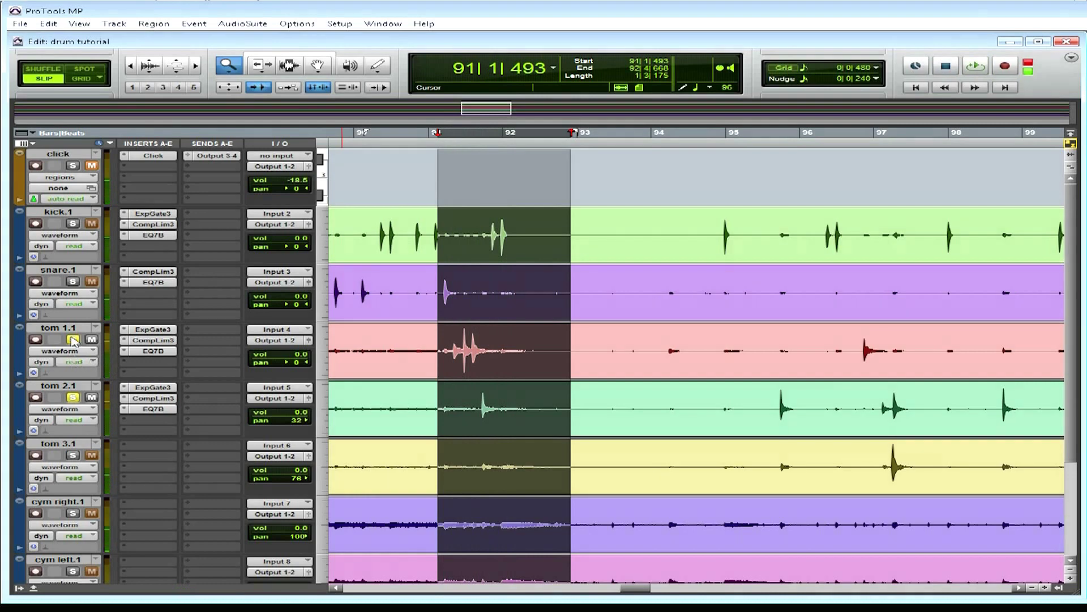
Step: Select the tom fill around bar 97, insert Expander/Gate Dyn 3 on tom 3.1 and load the tom preset
{"action": "left_click_drag", "start_coordinate": [860, 146], "coordinate": [926, 146]}
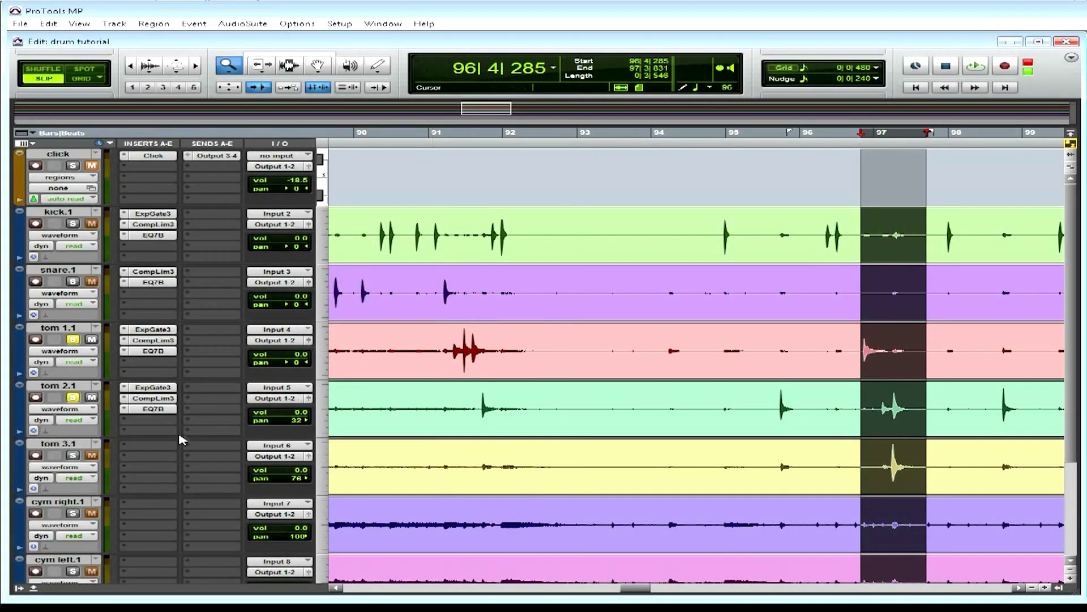
{"action": "left_click", "coordinate": [127, 450]}
{"action": "mouse_move", "coordinate": [193, 467]}
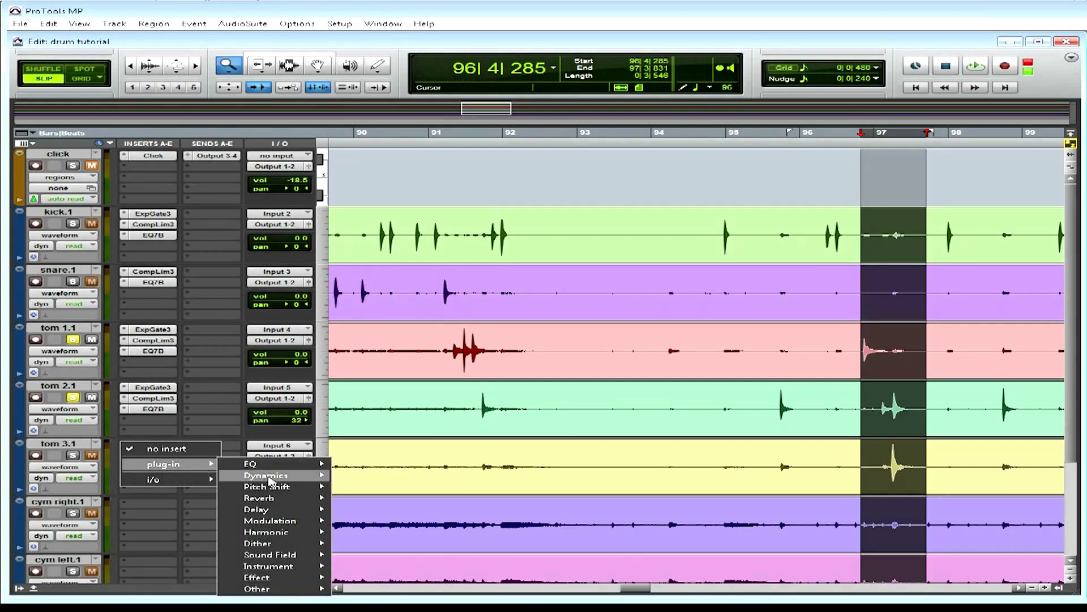
{"action": "mouse_move", "coordinate": [283, 477]}
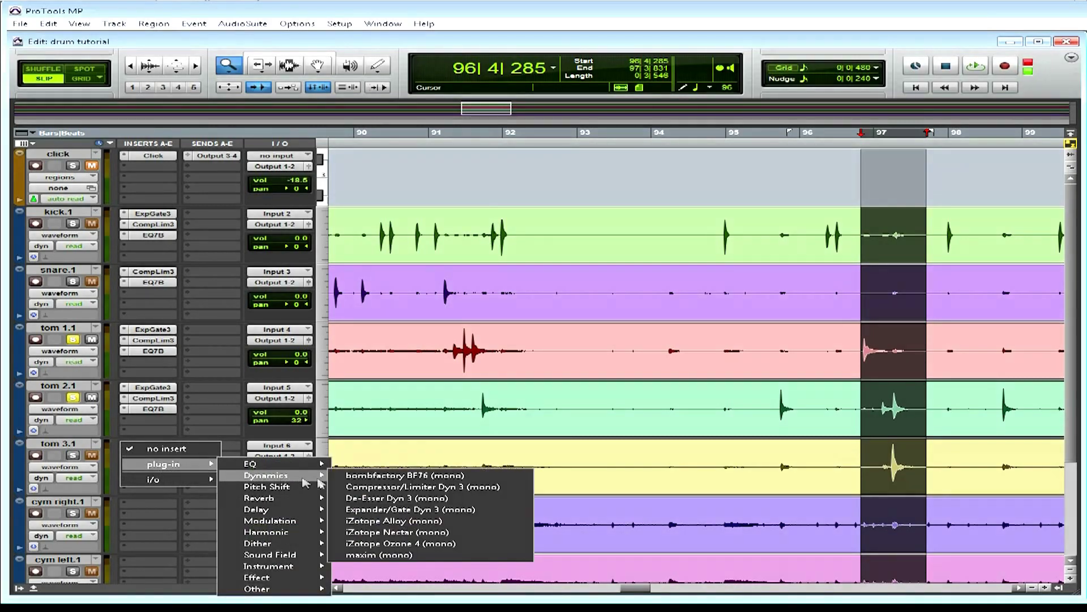
{"action": "left_click", "coordinate": [397, 509]}
{"action": "left_click", "coordinate": [382, 217]}
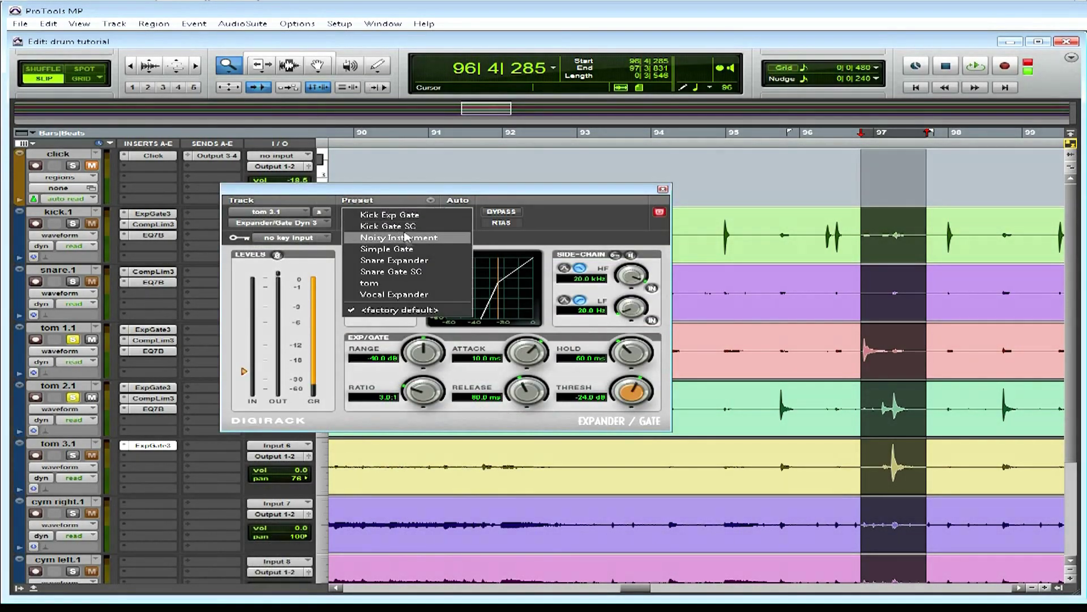
{"action": "left_click", "coordinate": [413, 284]}
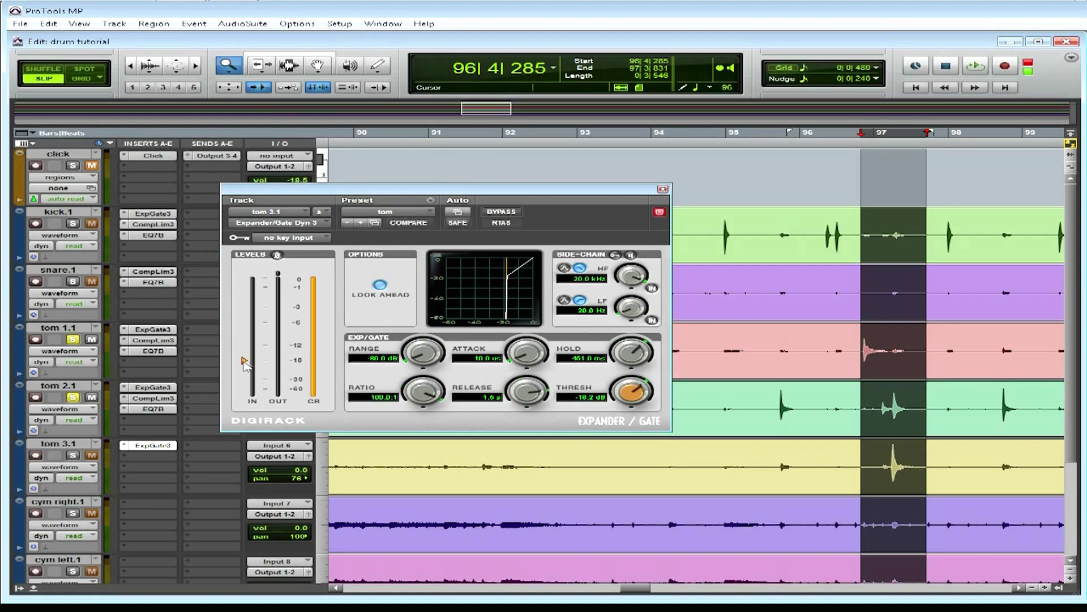
Step: Insert Compressor/Limiter Dyn 3 on tom 3.1 after the gate and load the Toms Tight preset
{"action": "left_click", "coordinate": [134, 460]}
{"action": "mouse_move", "coordinate": [170, 474]}
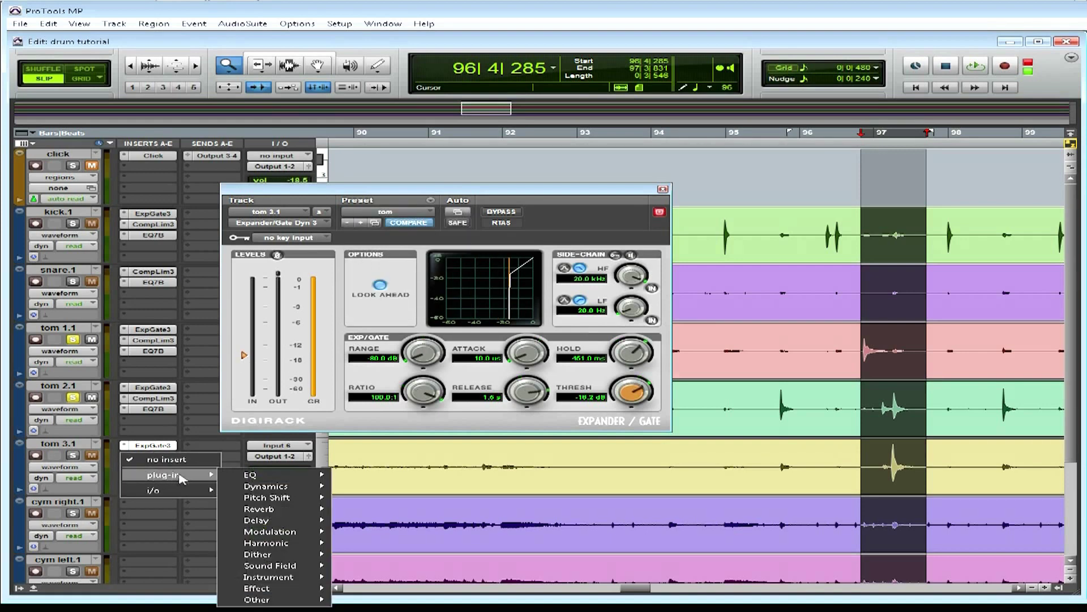
{"action": "mouse_move", "coordinate": [281, 487]}
{"action": "left_click", "coordinate": [362, 497]}
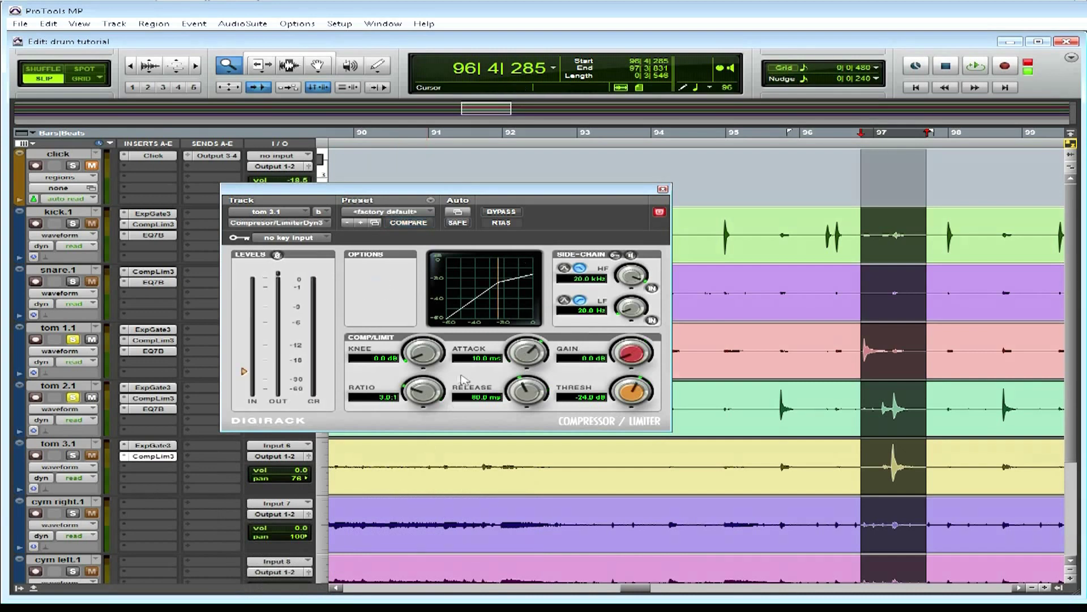
{"action": "left_click", "coordinate": [408, 214]}
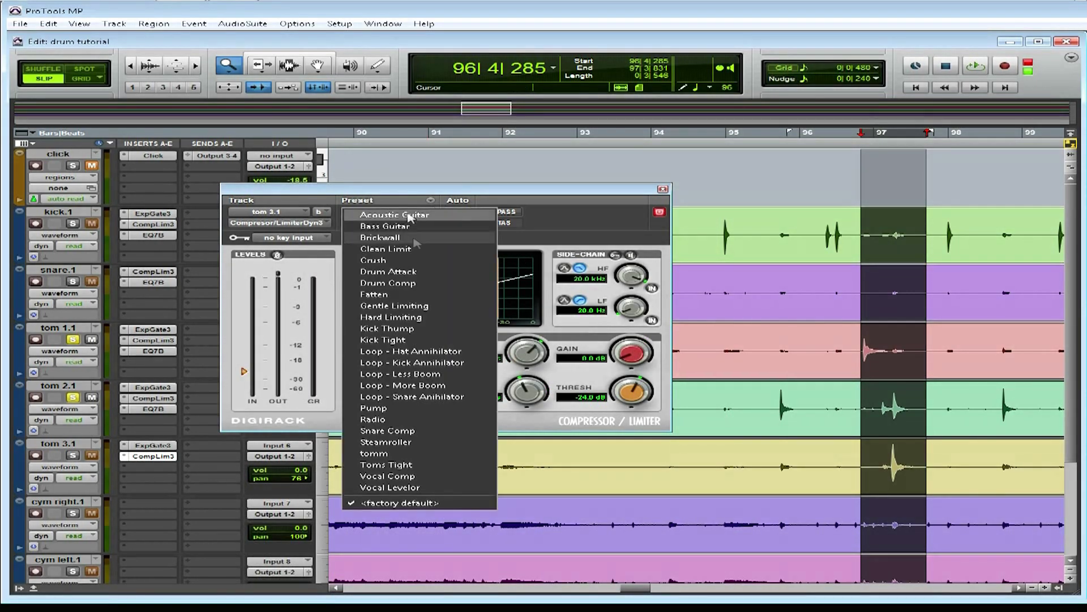
{"action": "left_click", "coordinate": [432, 450]}
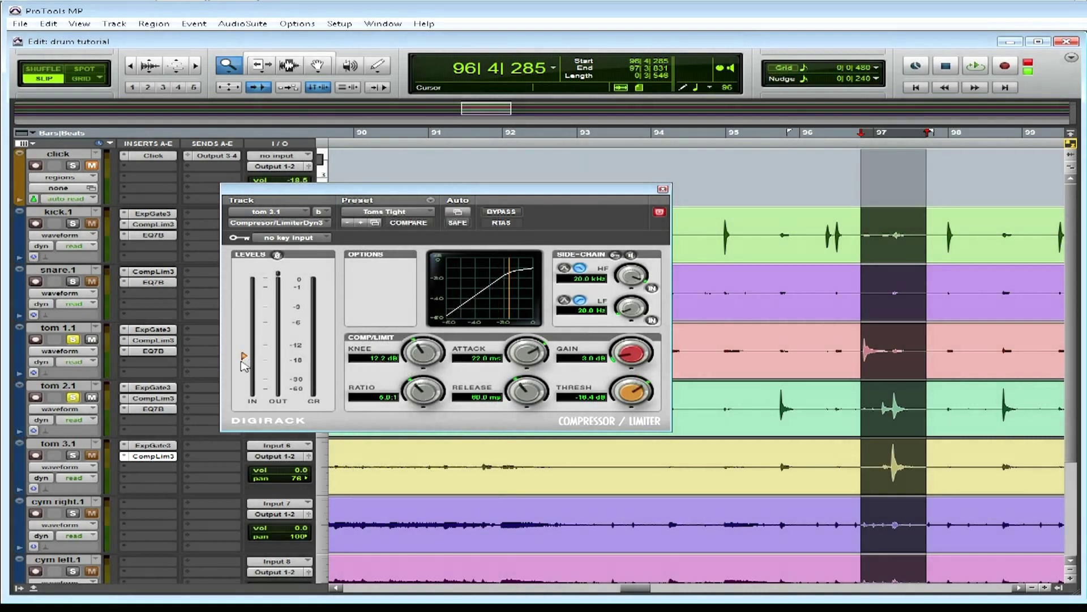
{"action": "left_click", "coordinate": [664, 189]}
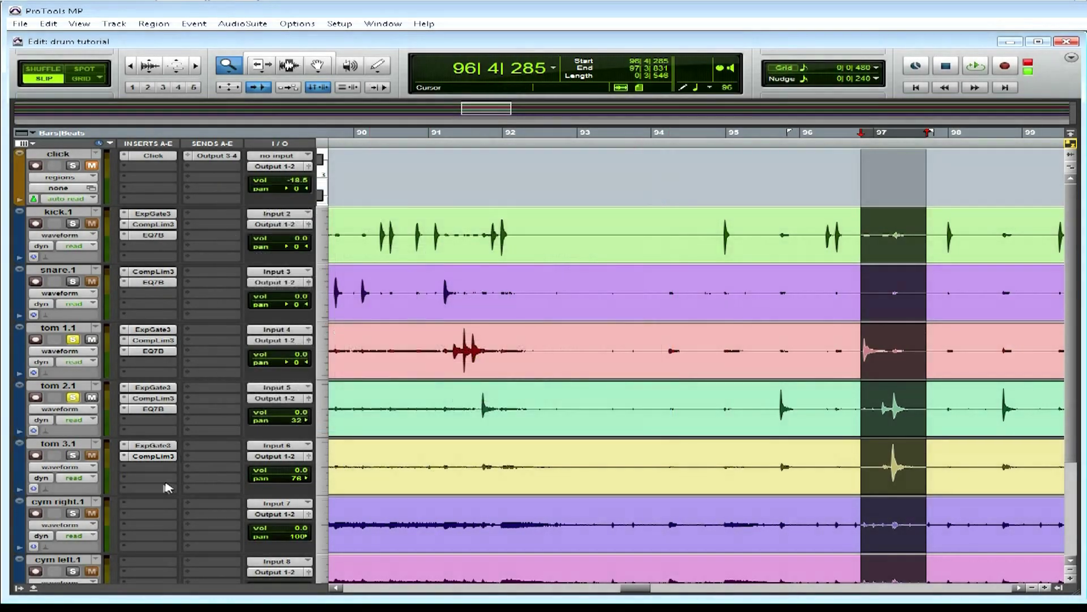
Step: Solo tom 3.1, audition the selected fill and check the levels on its compressor
{"action": "key", "text": "space"}
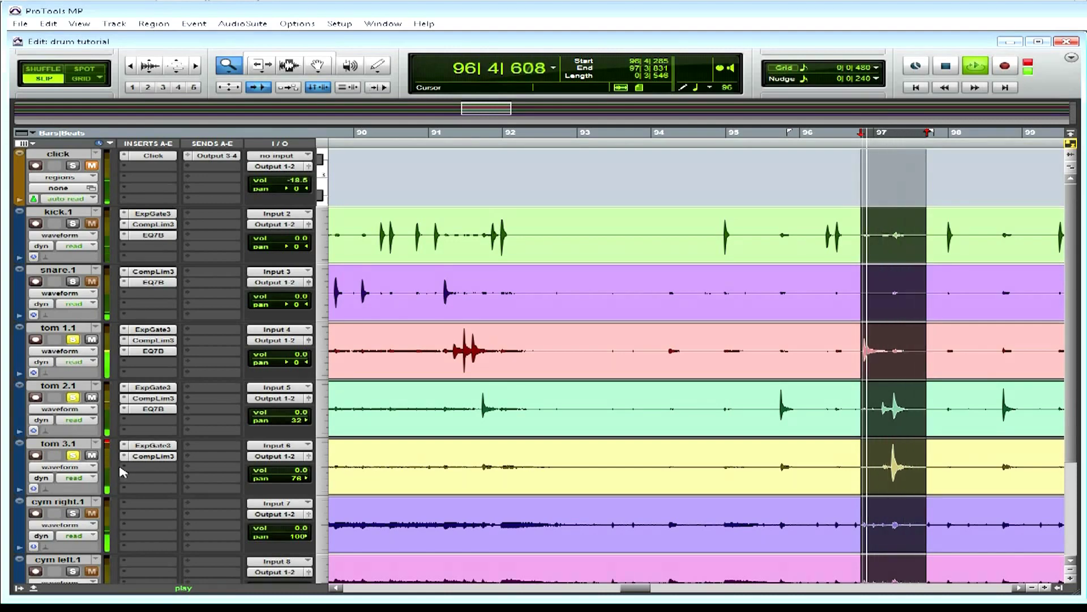
{"action": "left_click", "coordinate": [148, 467]}
{"action": "key", "text": "Escape"}
{"action": "key", "text": "space"}
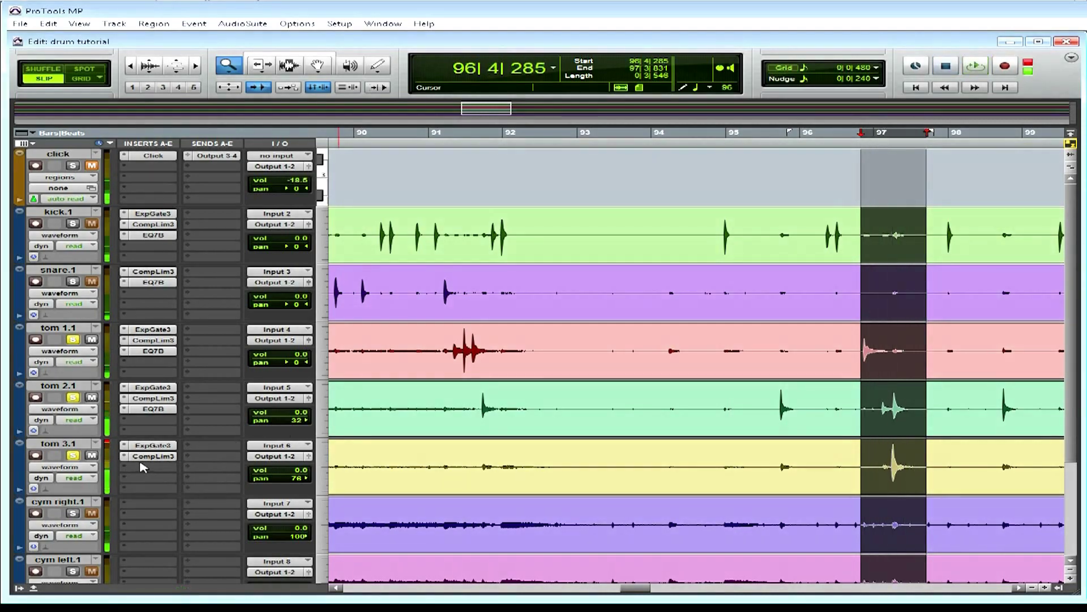
{"action": "left_click", "coordinate": [143, 458]}
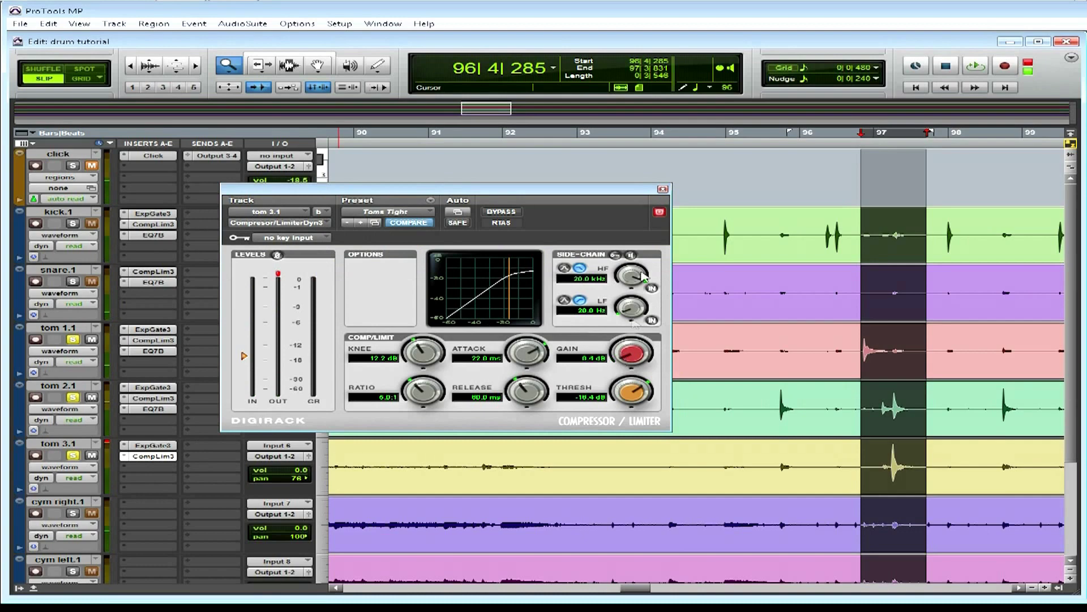
{"action": "left_click", "coordinate": [662, 190]}
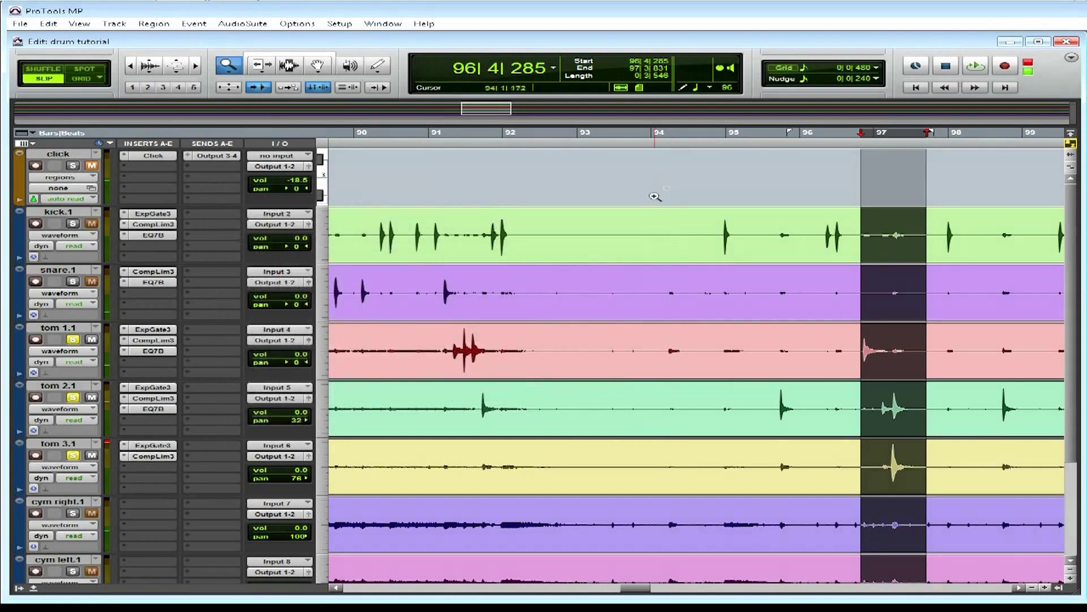
Step: Insert the EQ 3 7-Band plug-in on tom 3.1 after the compressor
{"action": "left_click", "coordinate": [129, 474]}
{"action": "mouse_move", "coordinate": [170, 485]}
{"action": "mouse_move", "coordinate": [324, 363]}
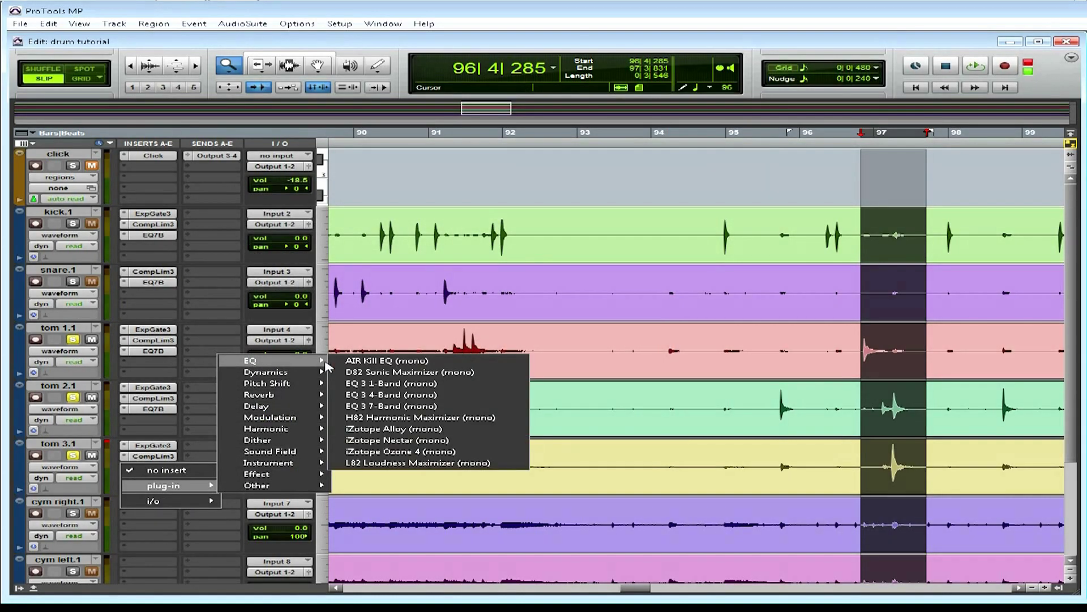
{"action": "left_click", "coordinate": [396, 406]}
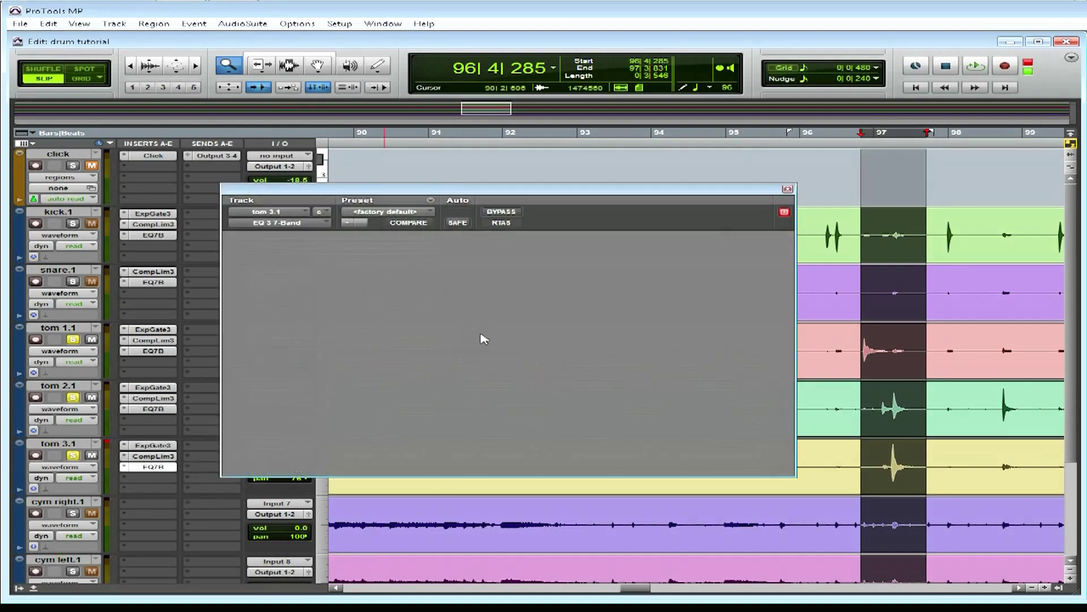
Step: Audition tom 3.1 and cut its MF band by about 15 dB at 422 Hz with a Q of 1.20
{"action": "key", "text": "space"}
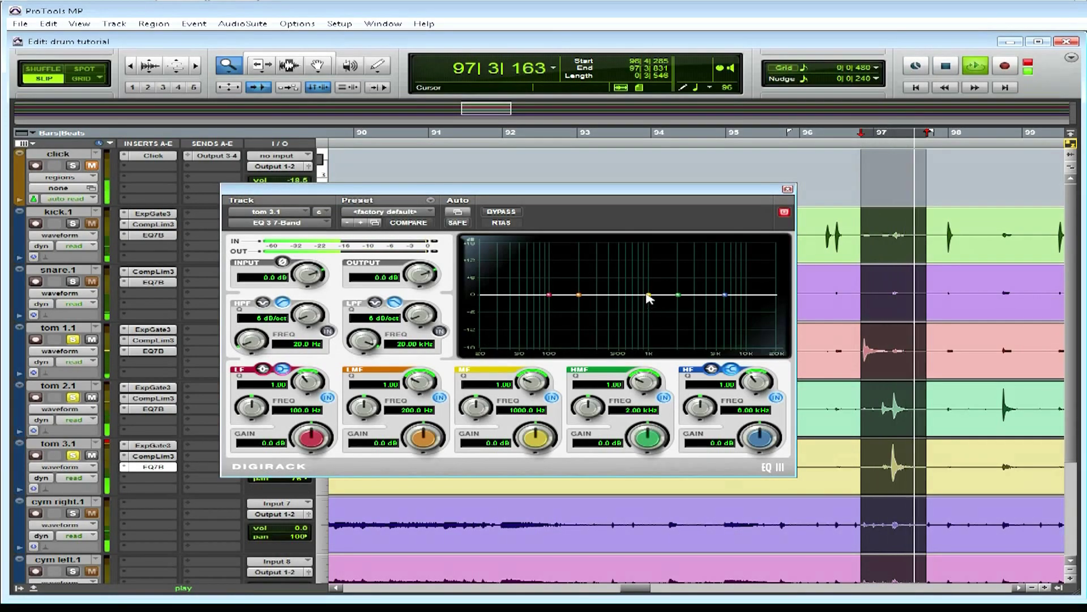
{"action": "left_click_drag", "start_coordinate": [649, 295], "coordinate": [614, 256]}
{"action": "left_click_drag", "start_coordinate": [610, 269], "coordinate": [601, 324]}
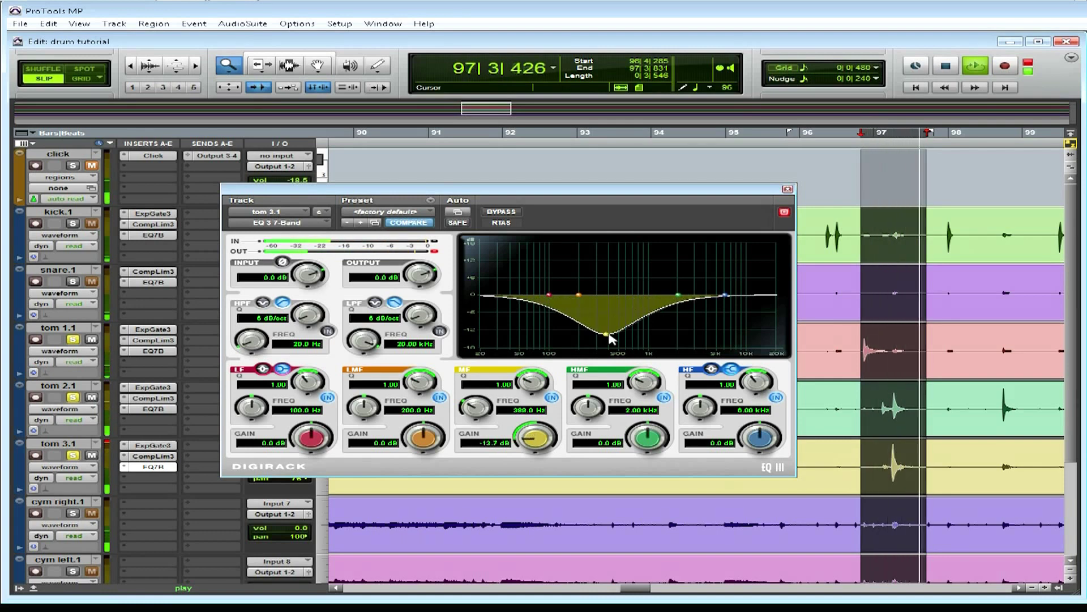
{"action": "mouse_move", "coordinate": [609, 338]}
{"action": "left_mouse_down"}
{"action": "mouse_move", "coordinate": [613, 361]}
{"action": "mouse_move", "coordinate": [616, 343]}
{"action": "left_mouse_up"}
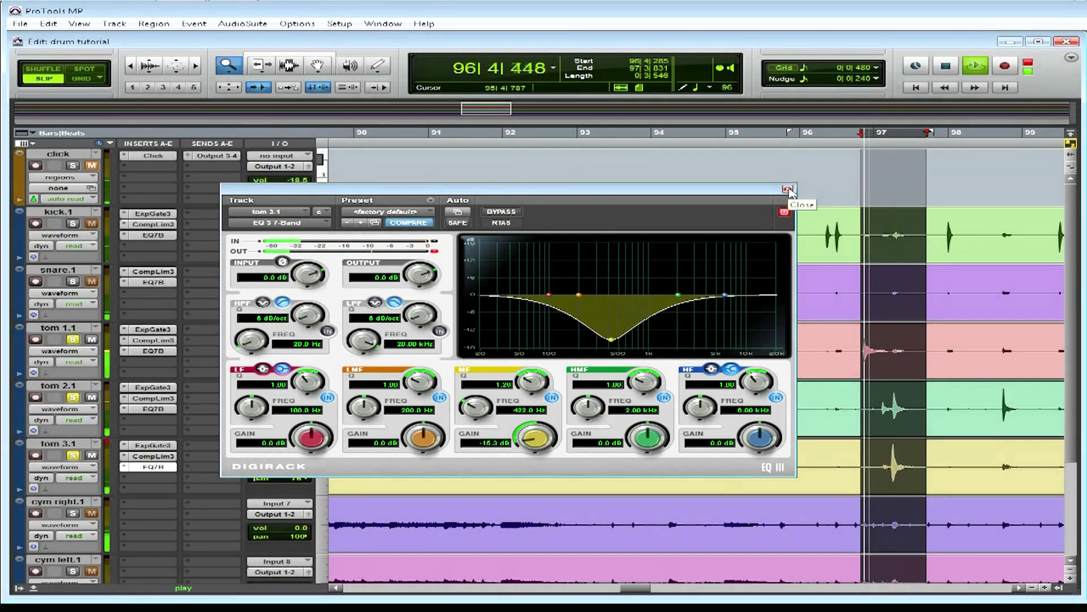
{"action": "left_click", "coordinate": [787, 189]}
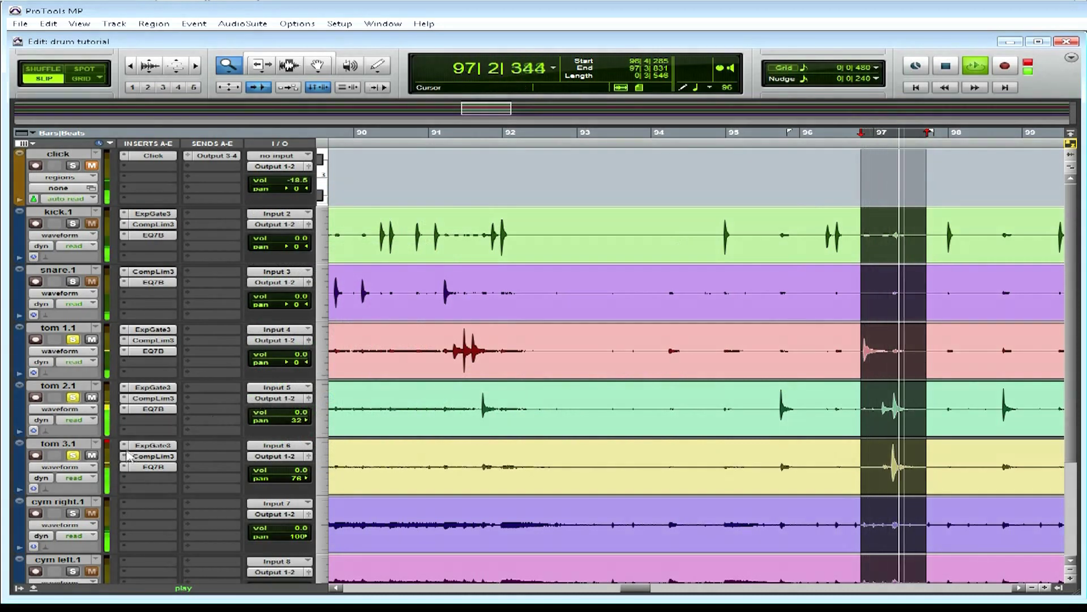
Step: Pan tom 1.1 to 76 left and audition the three toms, extending the loop end to just past bar 98
{"action": "key", "text": "space"}
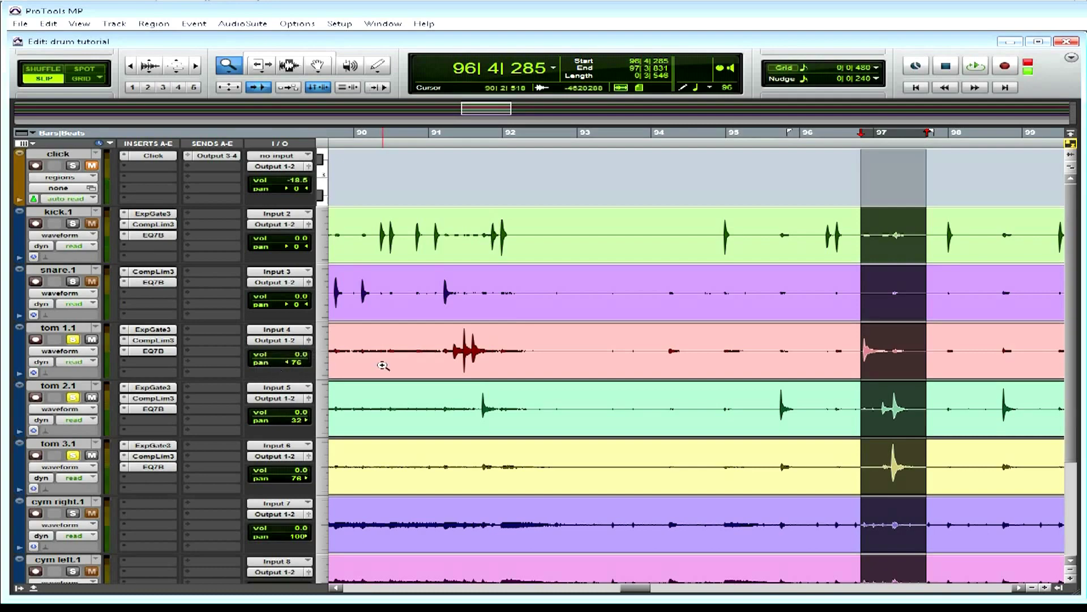
{"action": "scroll", "coordinate": [297, 445], "scroll_direction": "down", "scroll_amount": 1}
{"action": "key", "text": "space"}
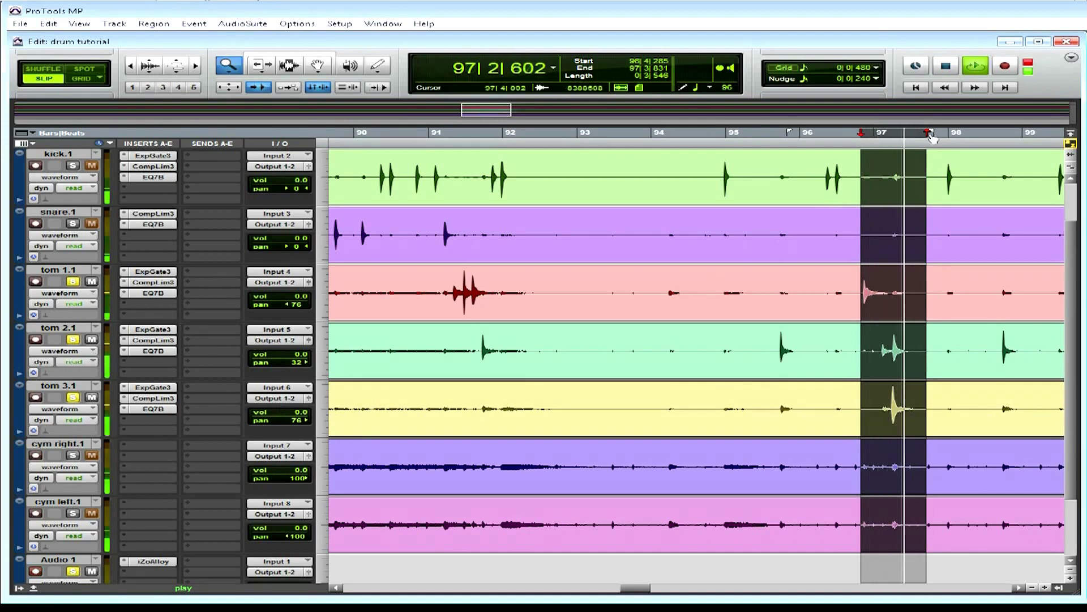
{"action": "left_click", "coordinate": [966, 180], "text": "shift"}
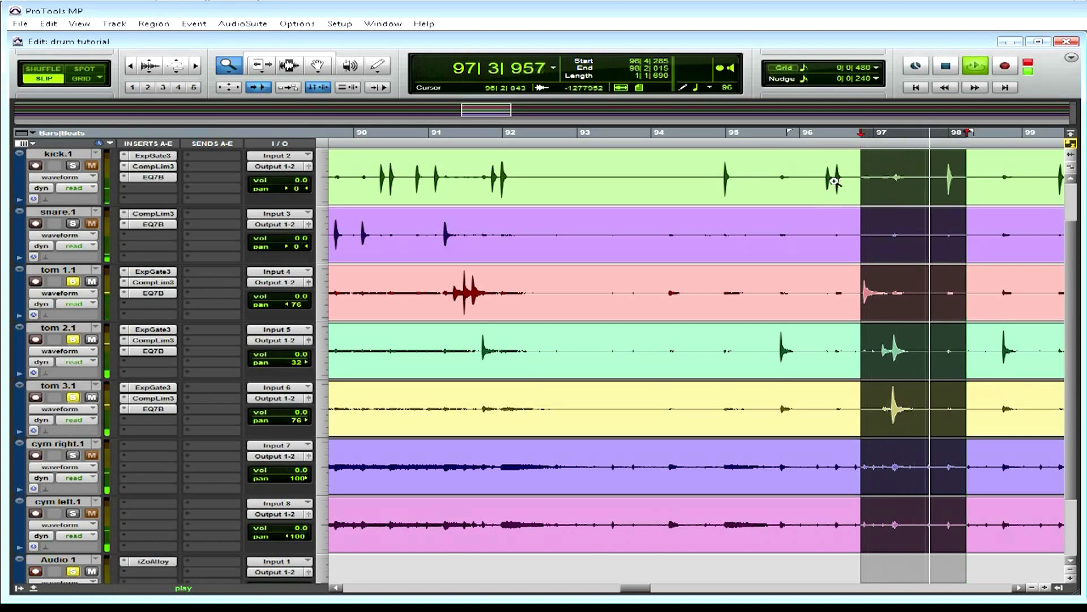
{"action": "key", "text": "space"}
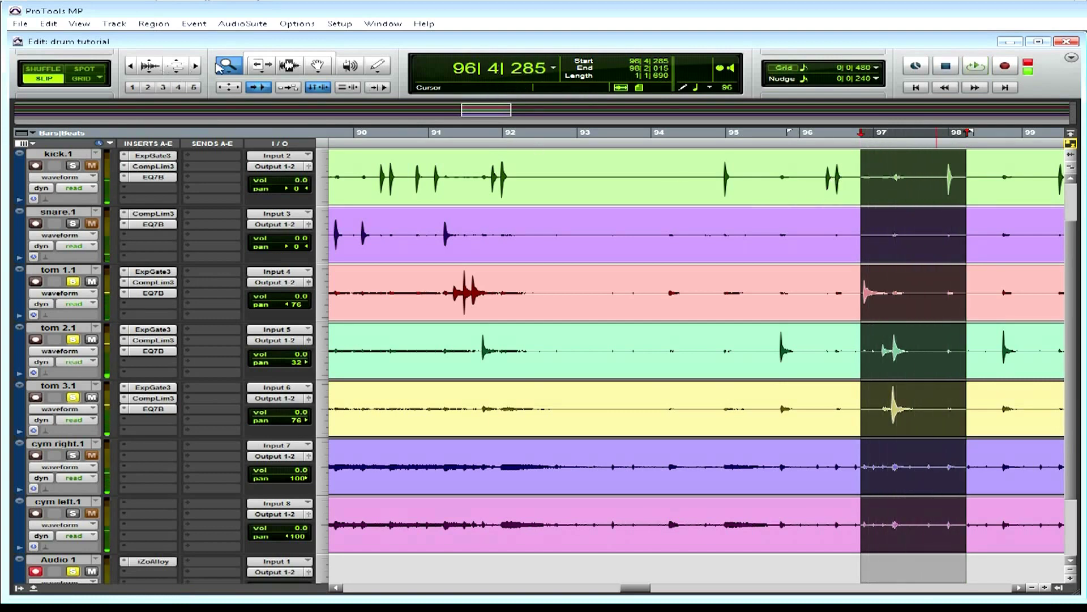